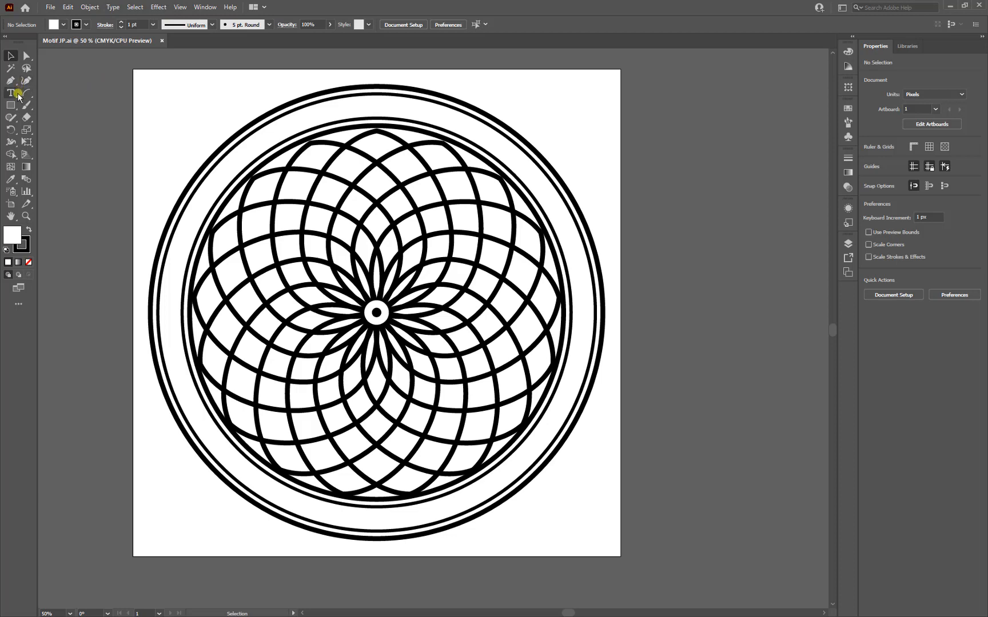
Create an open arc along the X axis, 129 px by 222 px with slope 77, near the motif's upper-left edge
click(27, 94)
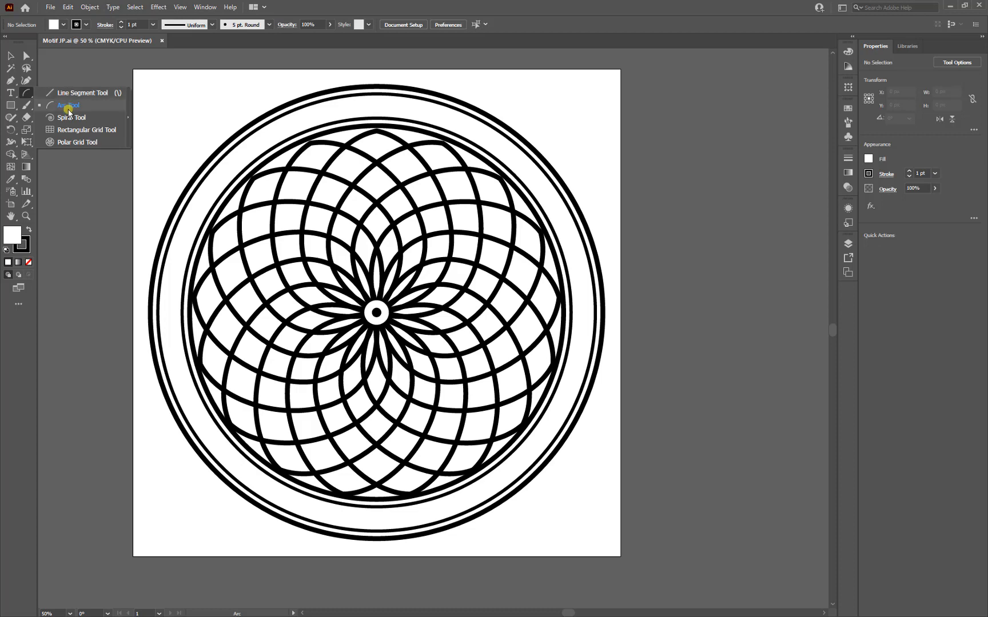
click(68, 108)
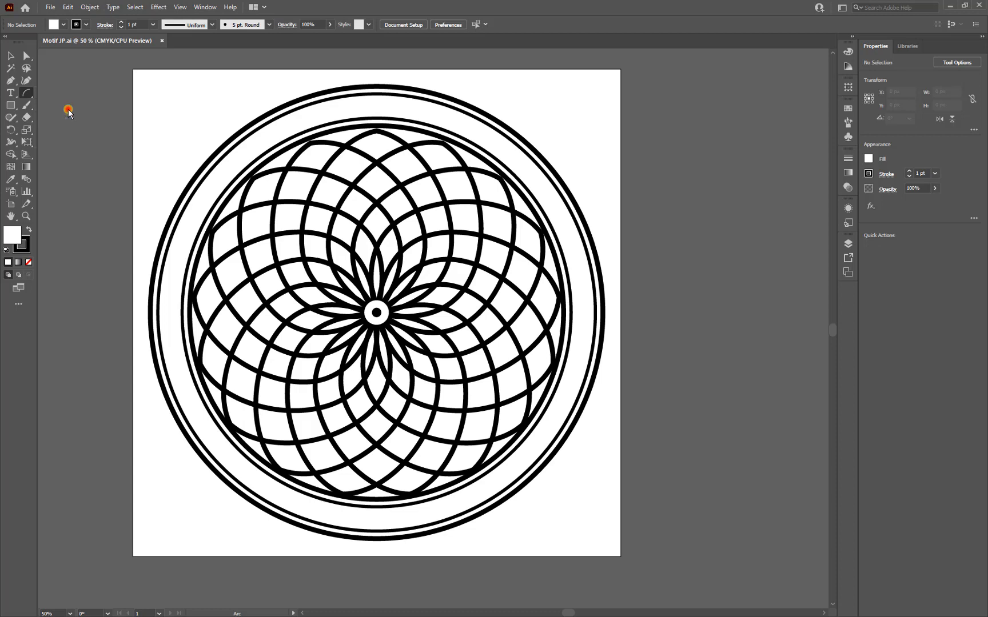
click(211, 122)
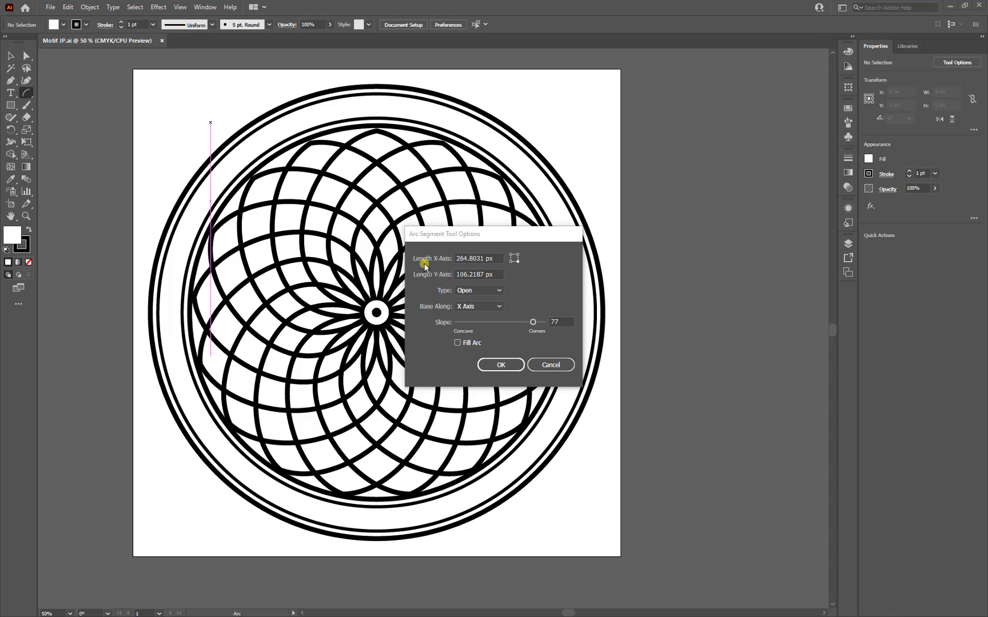
click(472, 260)
double_click(472, 260)
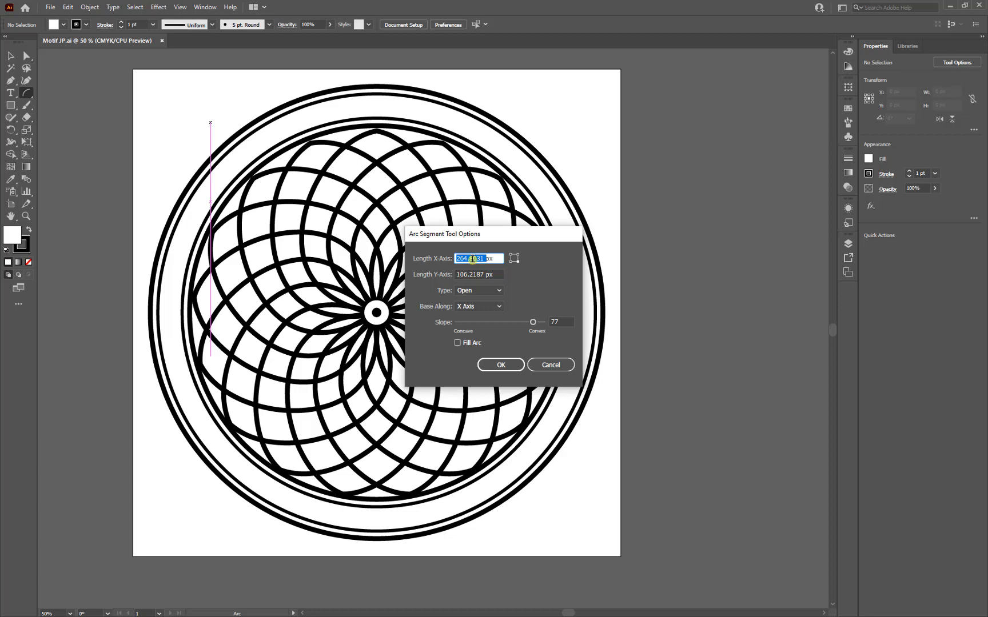
text(129)
double_click(470, 275)
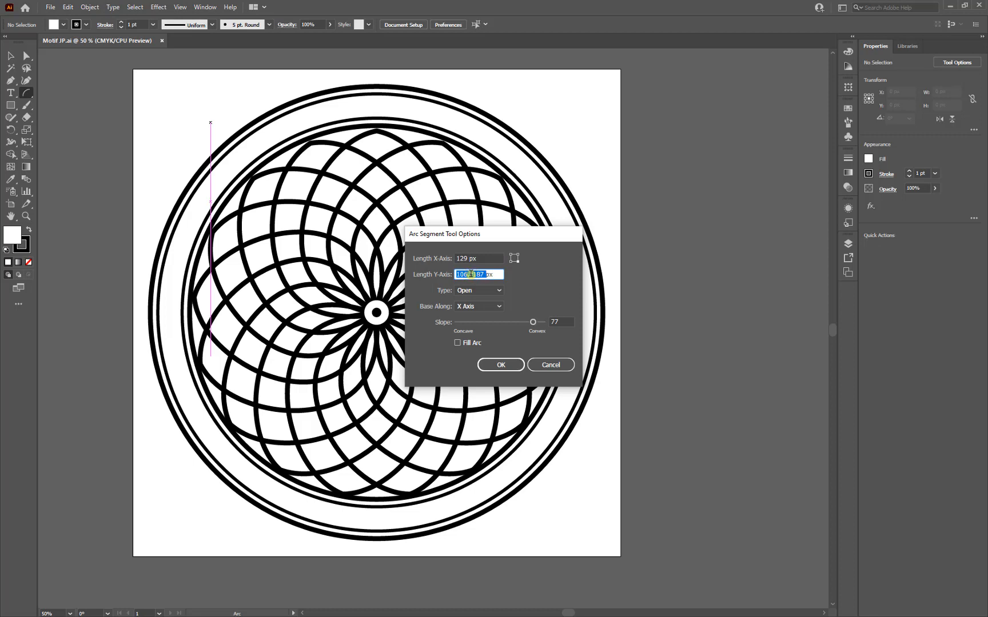
text(222)
click(558, 323)
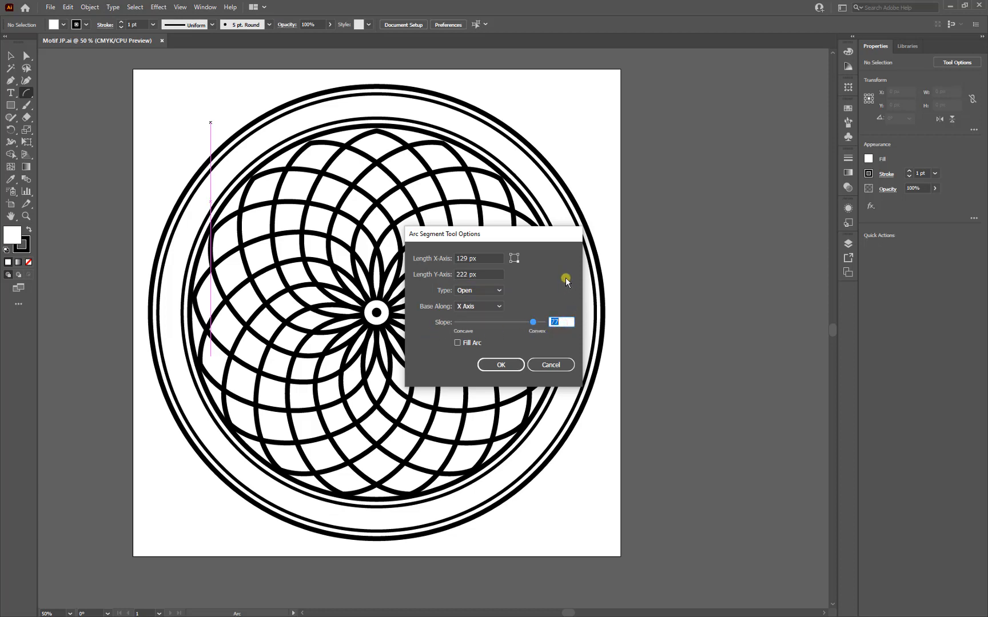
text(77)
click(503, 365)
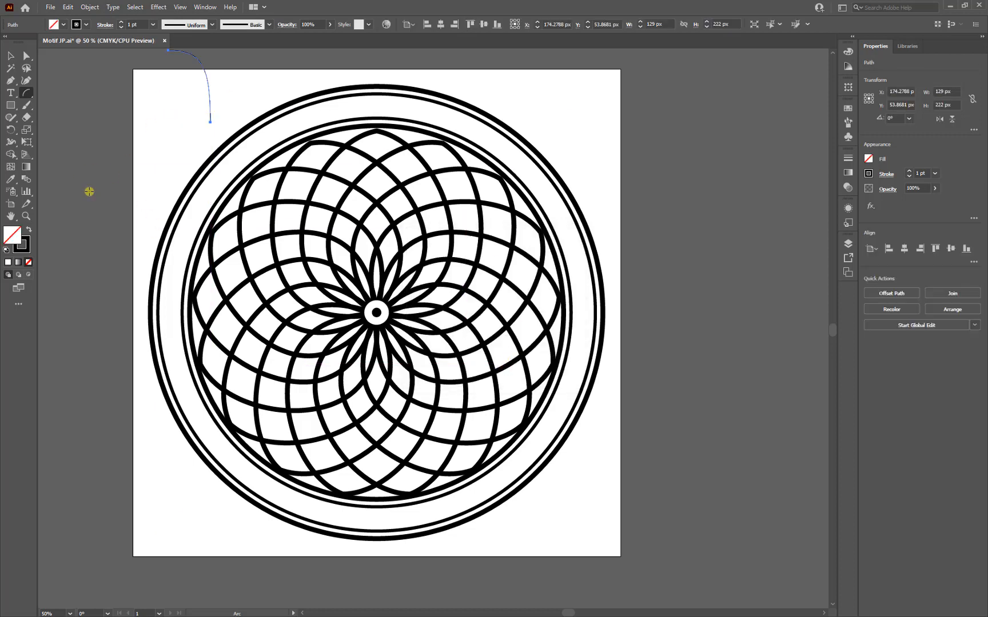
Undo the arc and recreate it with the same 129 px by 222 px settings, curving down and rightward from above the outer circle
scroll(91, 192, up, 2)
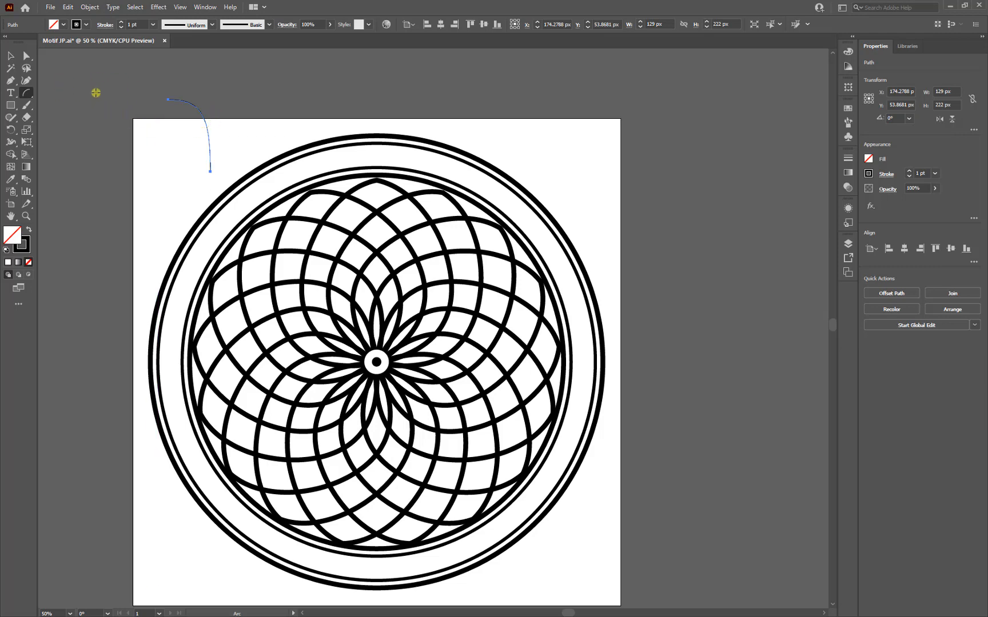
key(ctrl+z)
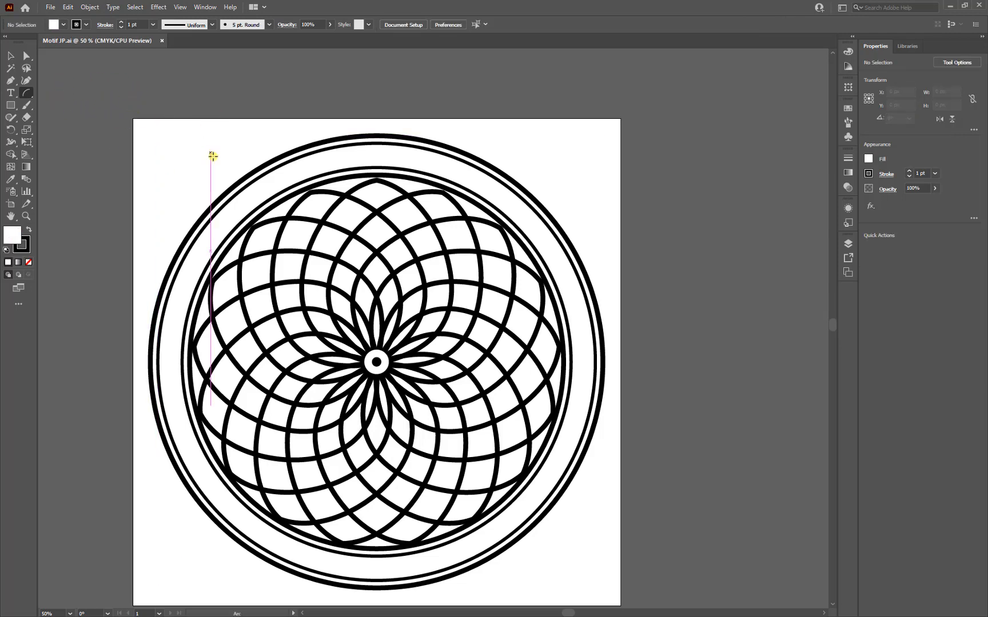
click(244, 142)
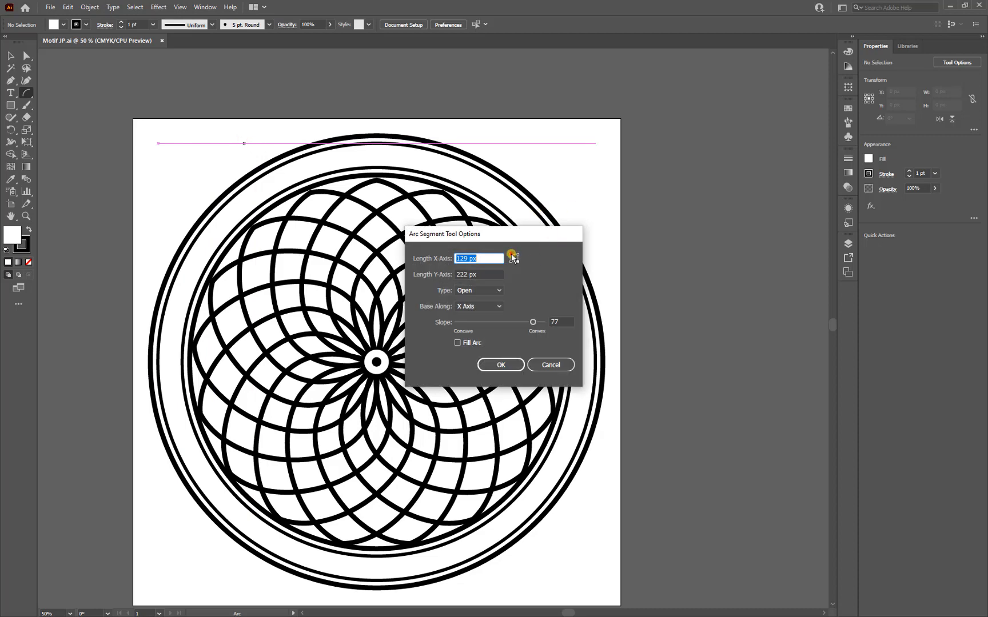
click(498, 365)
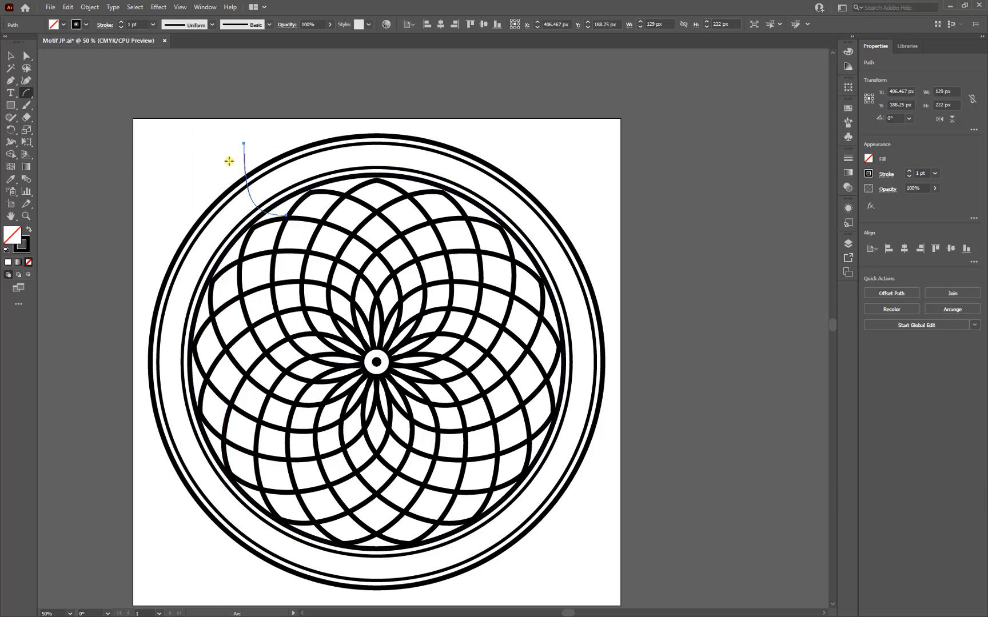
Set the arc's stroke weight to 15 pt
click(131, 26)
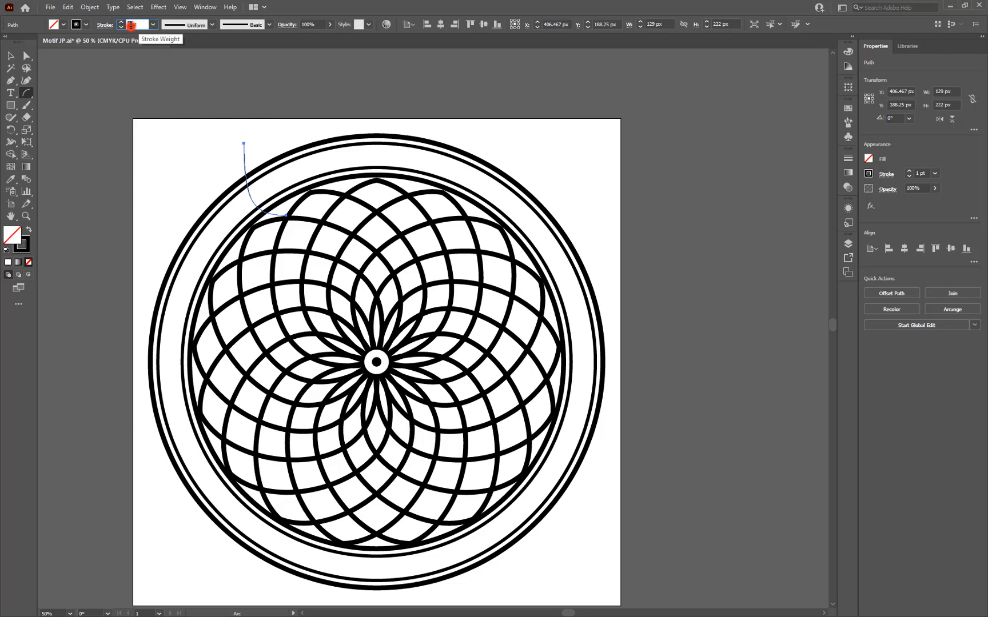
text(5)
key(Return)
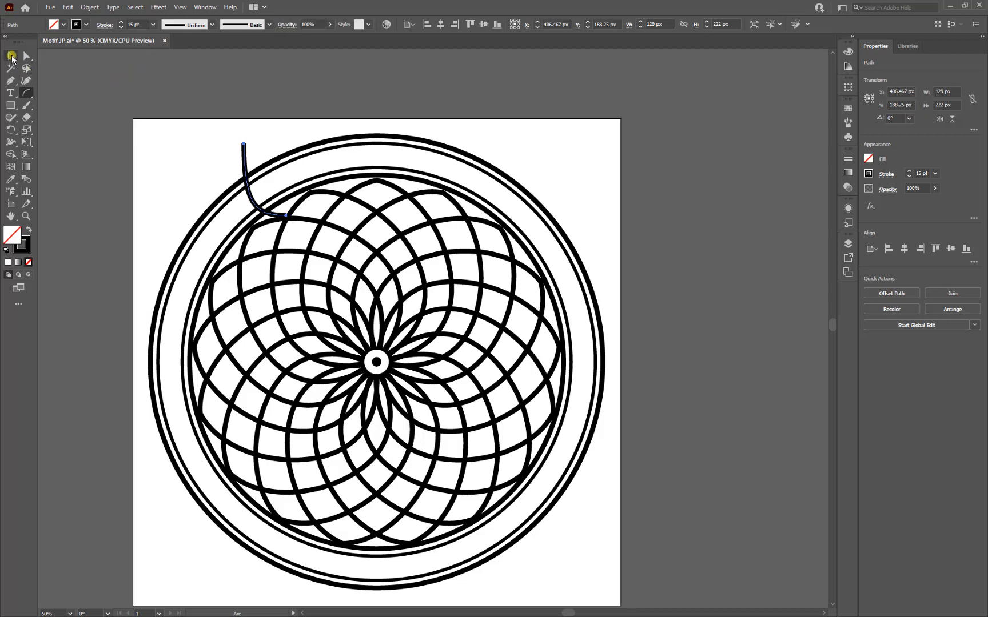
Move the arc to about X 164 px, Y 175 px so its lower end meets the outer circle's upper-left edge
click(12, 57)
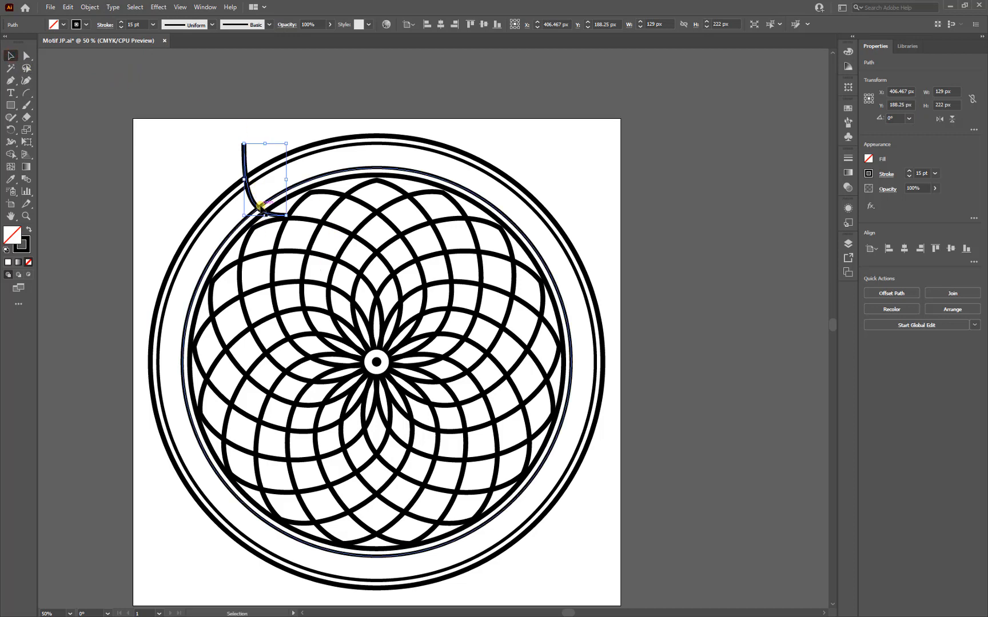
click(257, 211)
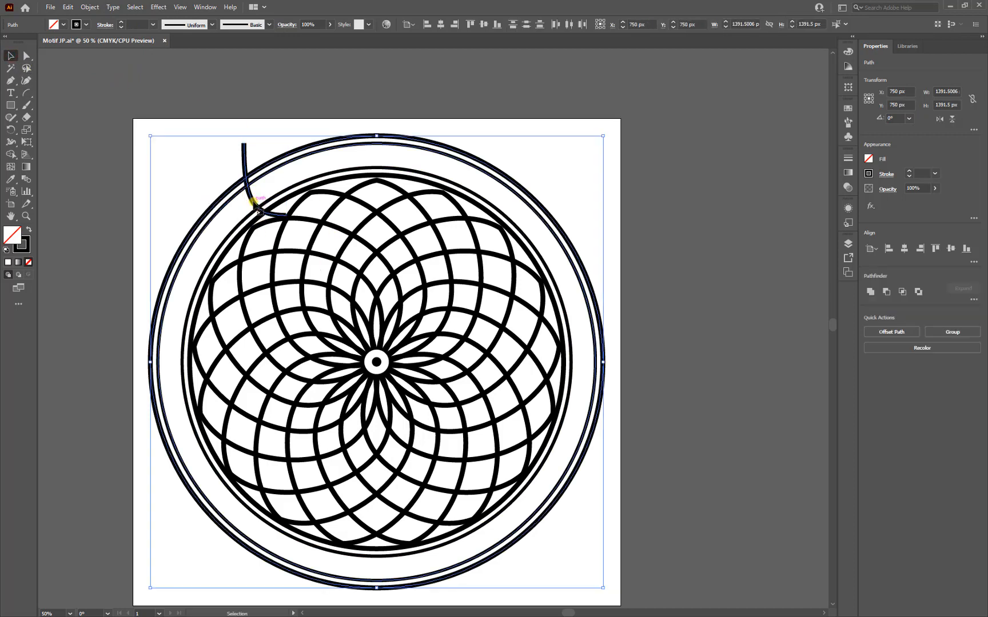
click(219, 107)
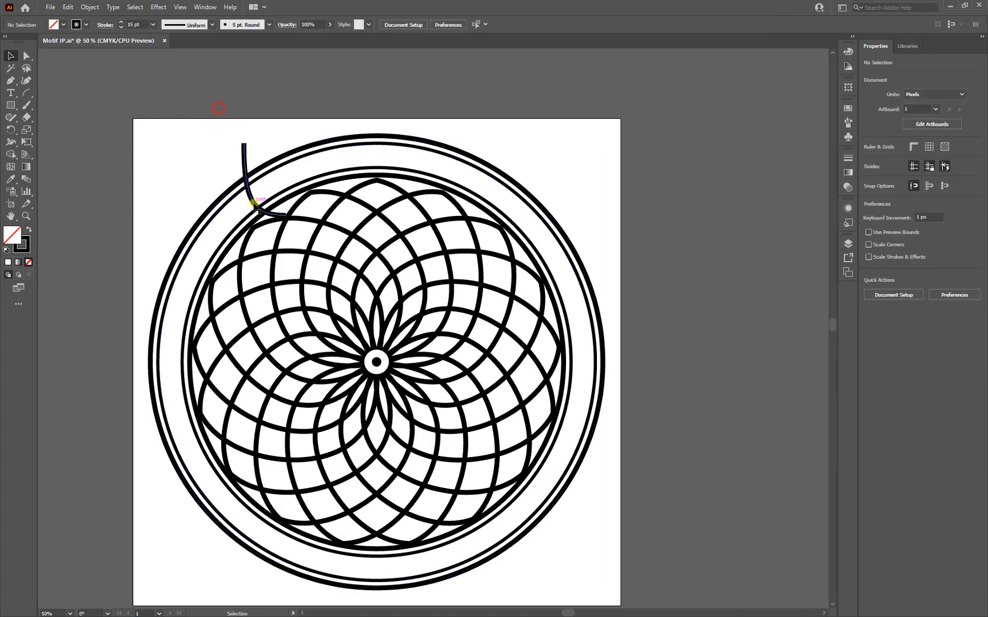
drag(254, 204, 181, 208)
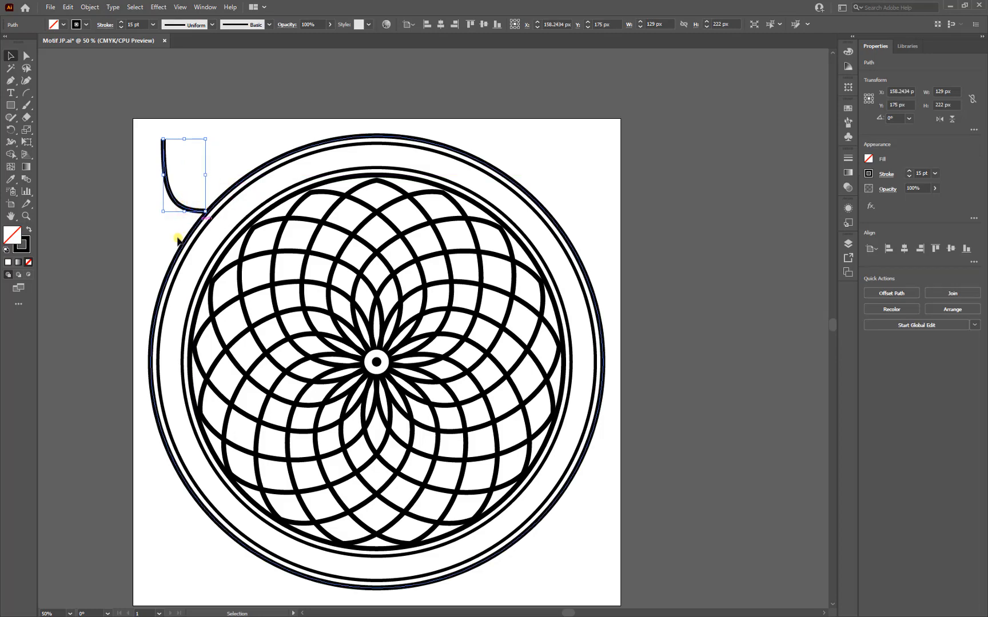
scroll(200, 221, up, 4)
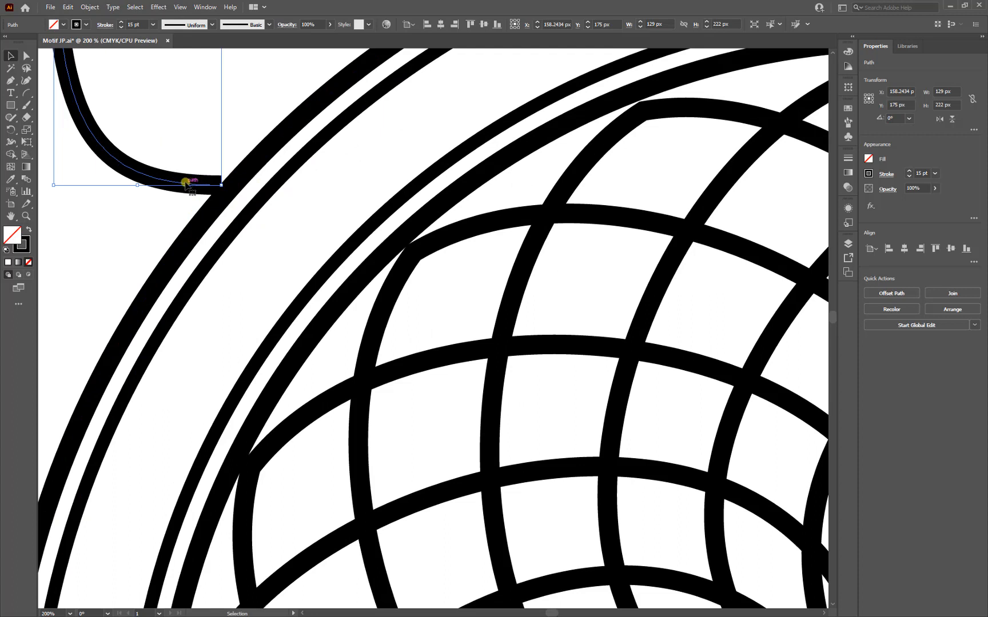
drag(185, 183, 239, 204)
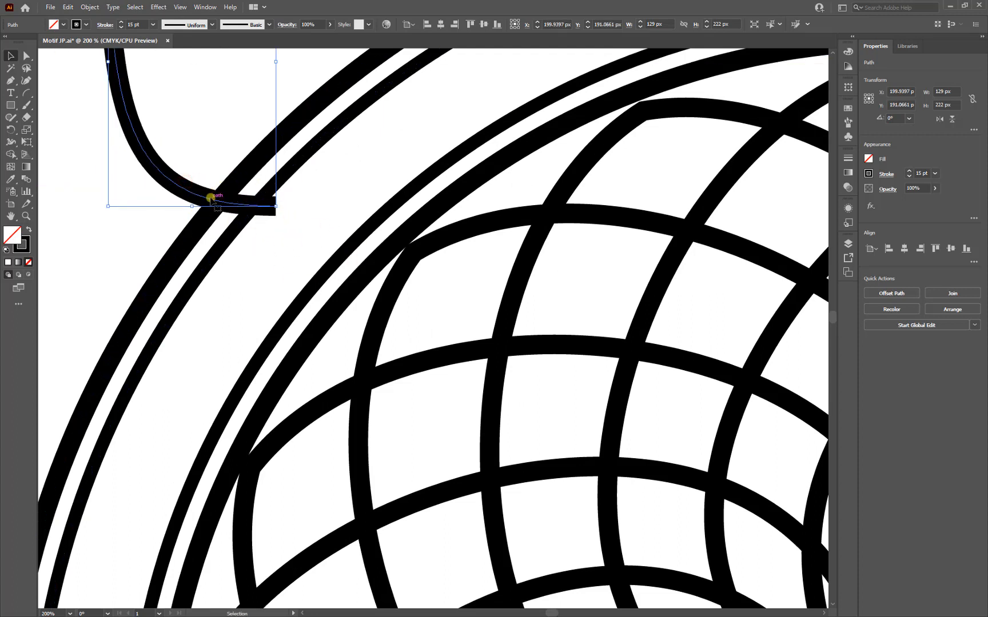
drag(207, 197, 161, 178)
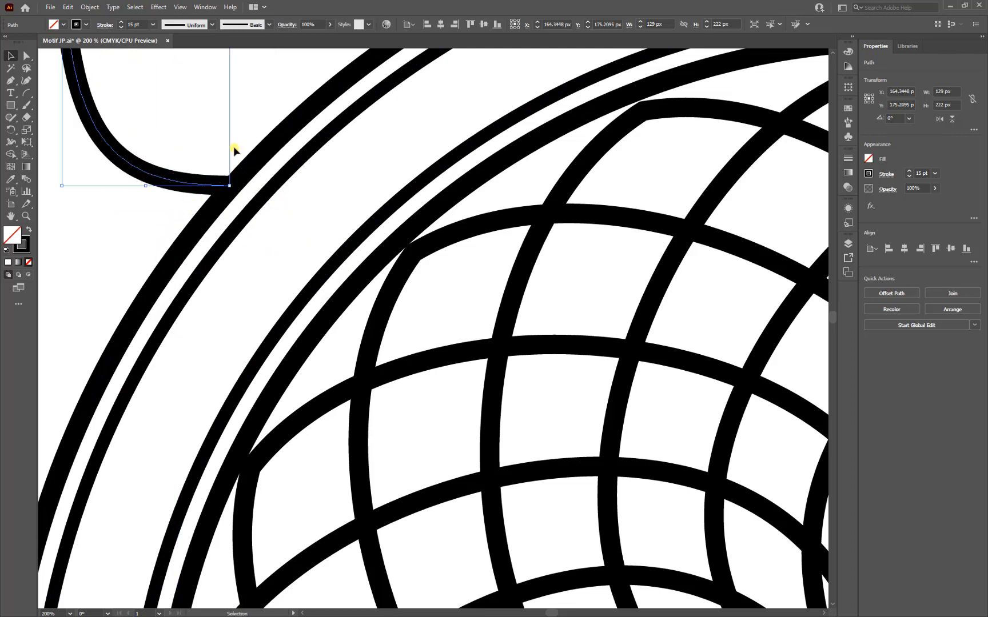
scroll(237, 169, down, 2)
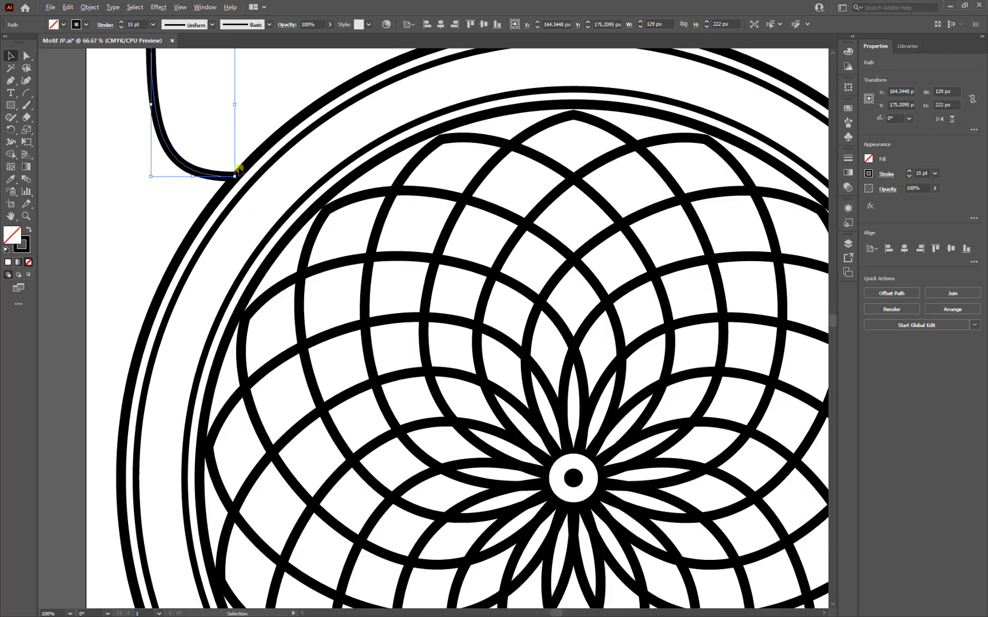
scroll(239, 169, down, 1)
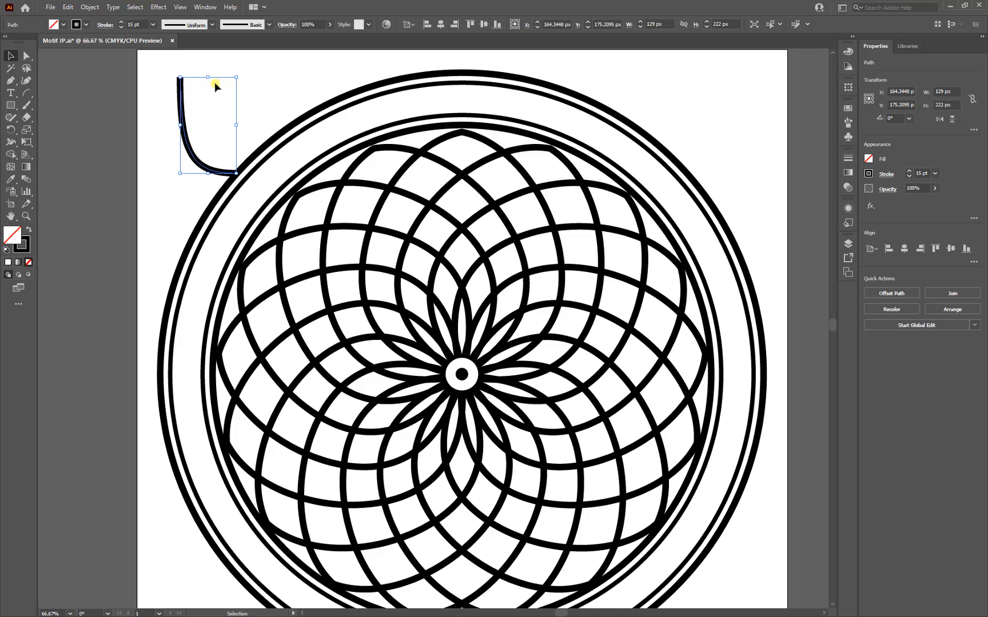
Draw a second arc about 252 px by 115 px from the outer circle's edge to the first arc's upper end, bulging outward
click(27, 91)
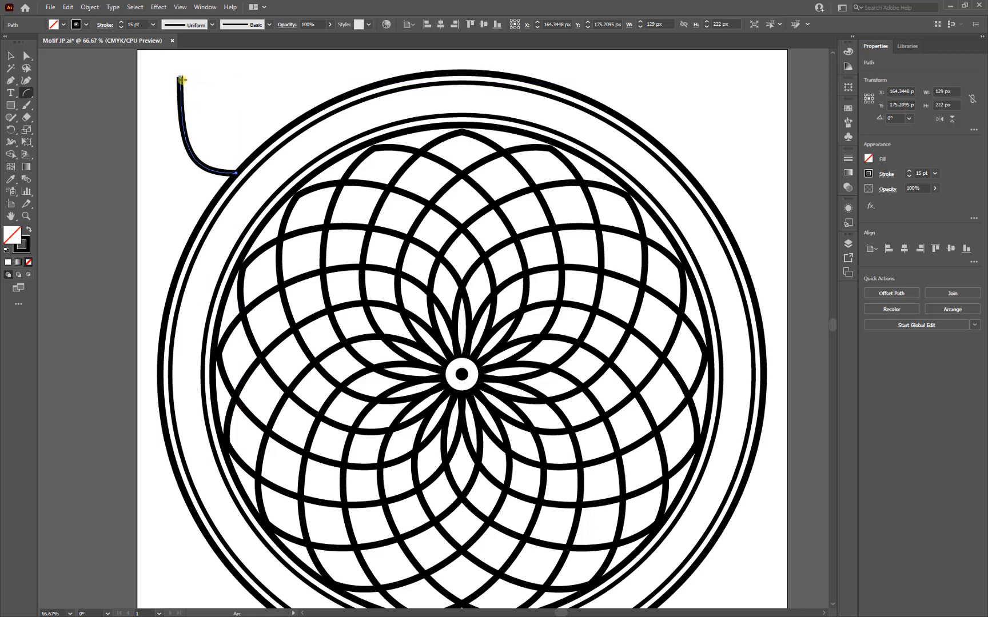
drag(180, 76, 264, 146)
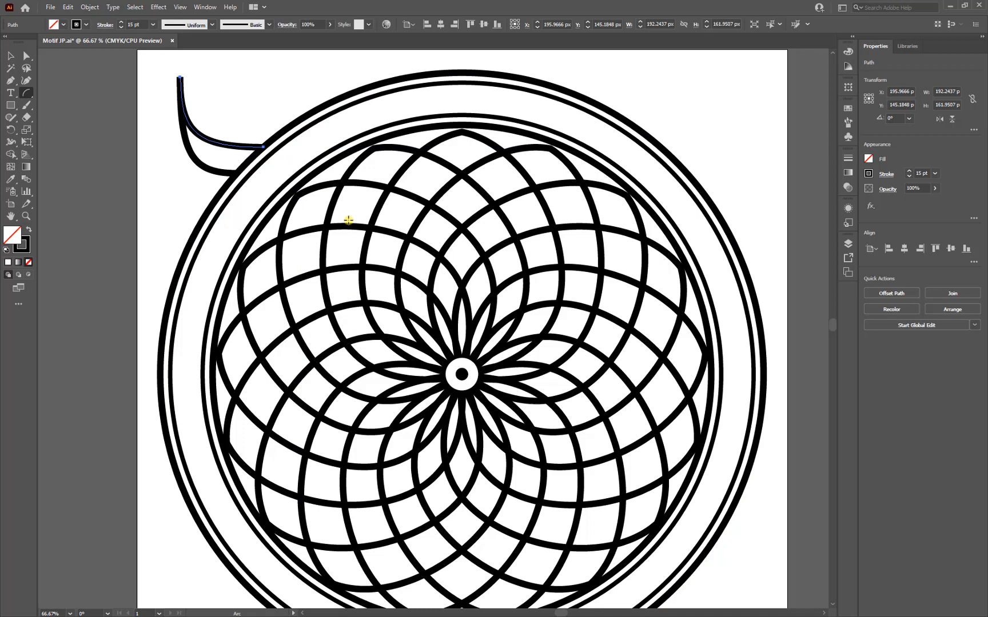
key(ctrl+z)
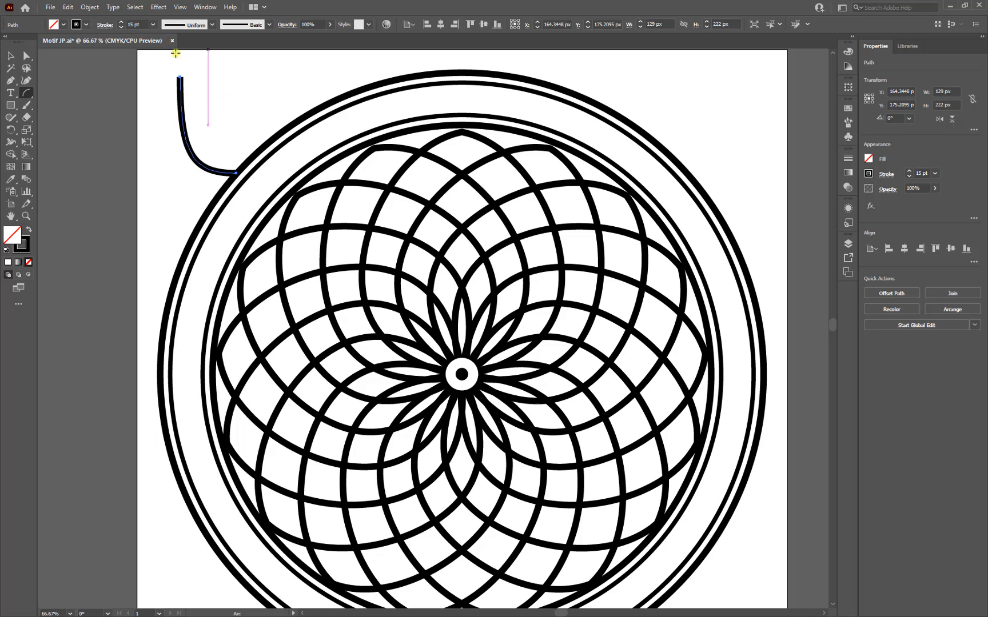
key(ctrl)
key(ctrl)
key(ctrl)
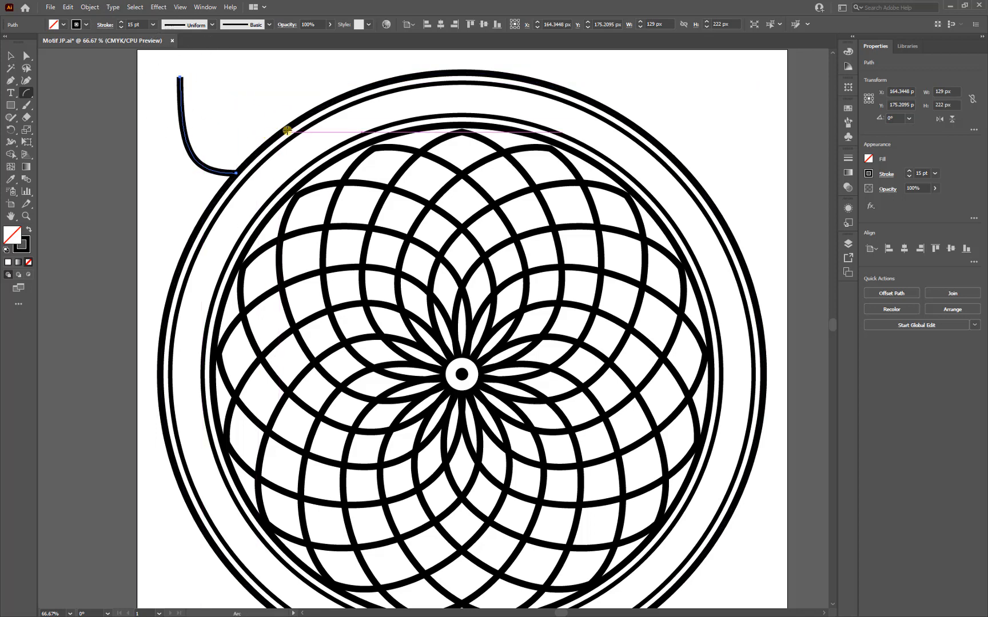
key(ctrl)
key(ctrl)
drag(287, 127, 180, 79)
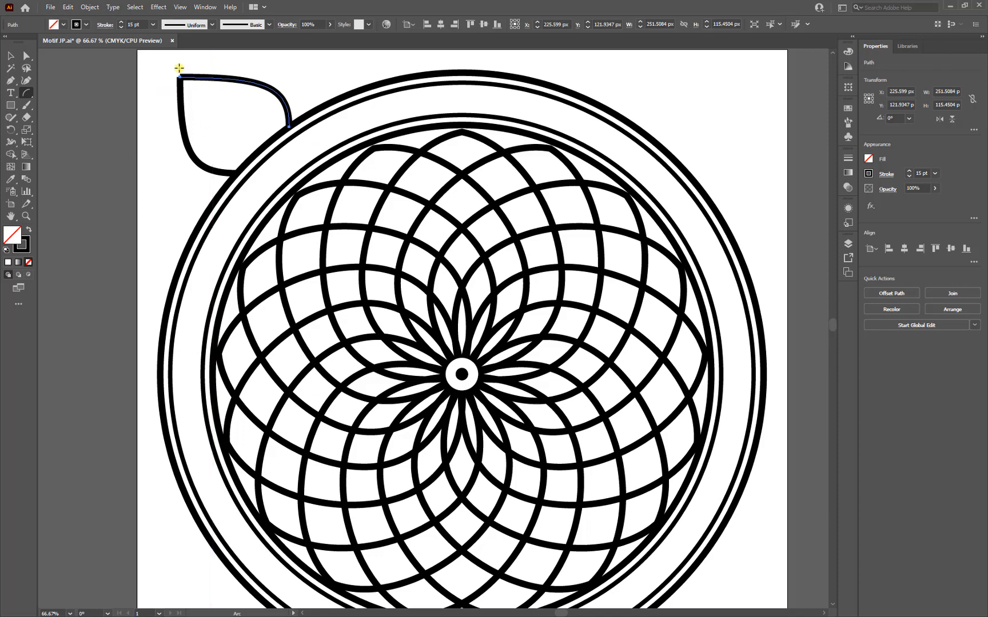
Join the two arcs at their shared upper-left ends into a single petal path with a sharp corner
scroll(168, 63, up, 3)
scroll(176, 78, up, 2)
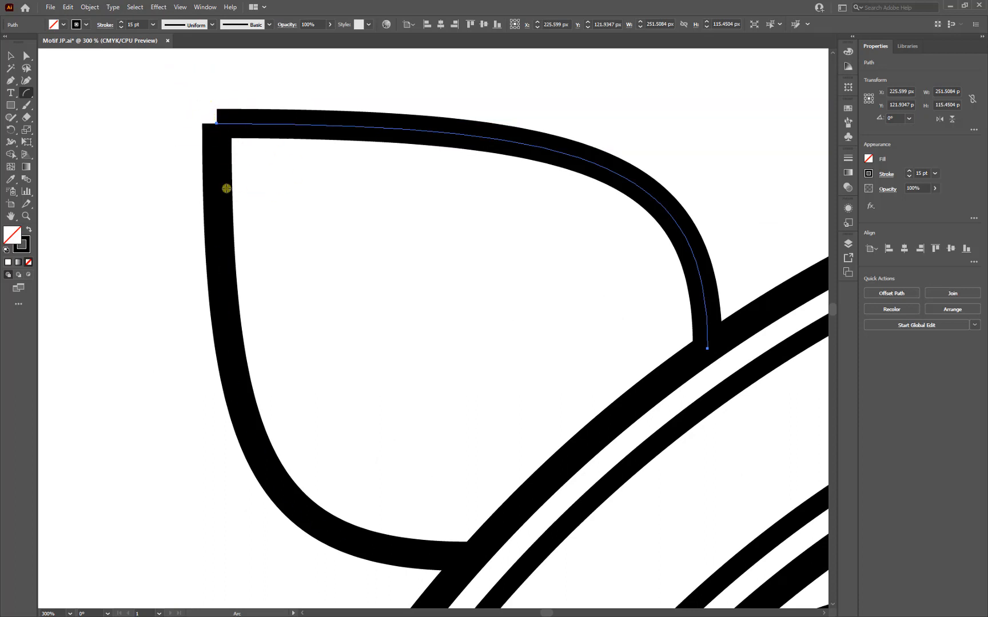
click(10, 55)
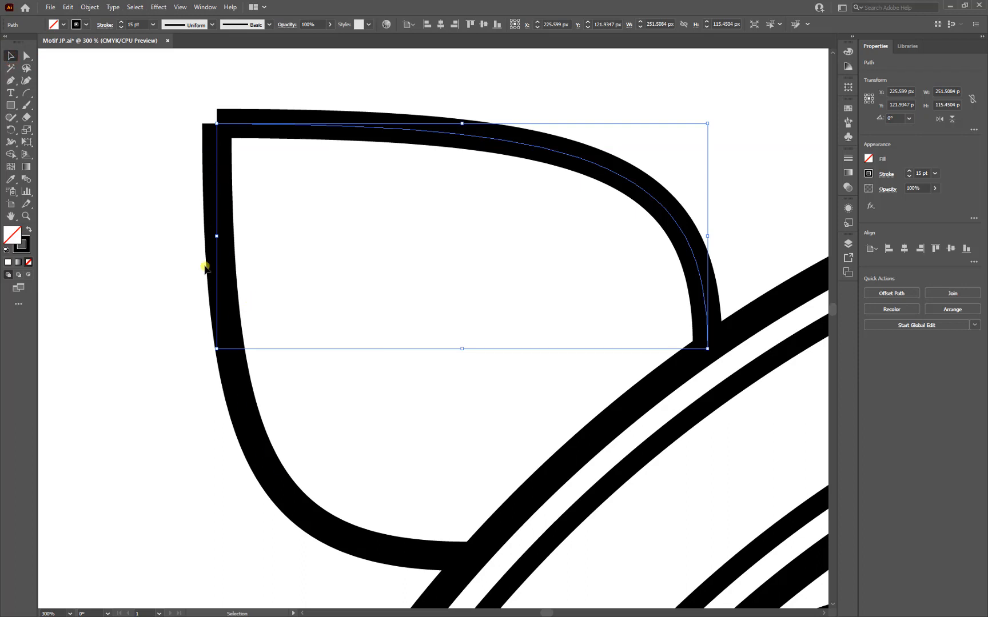
click(252, 426)
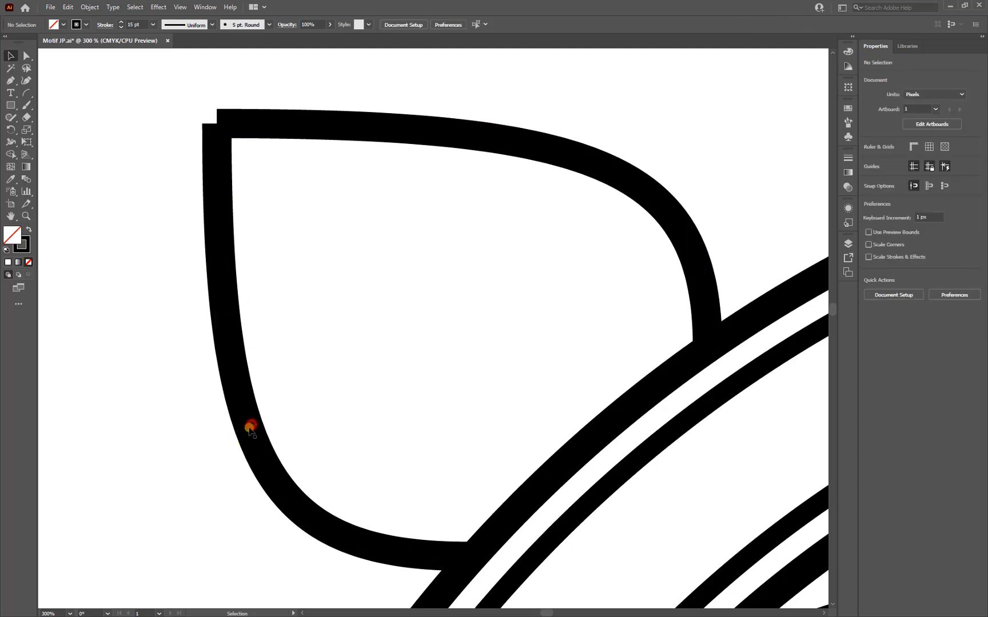
click(544, 147)
click(137, 242)
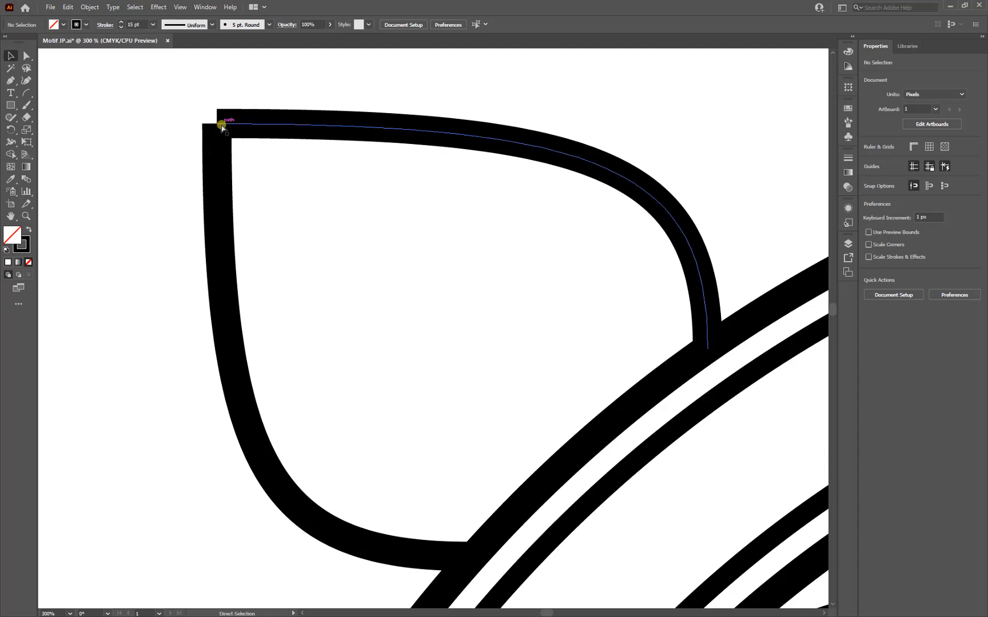
drag(169, 84, 287, 169)
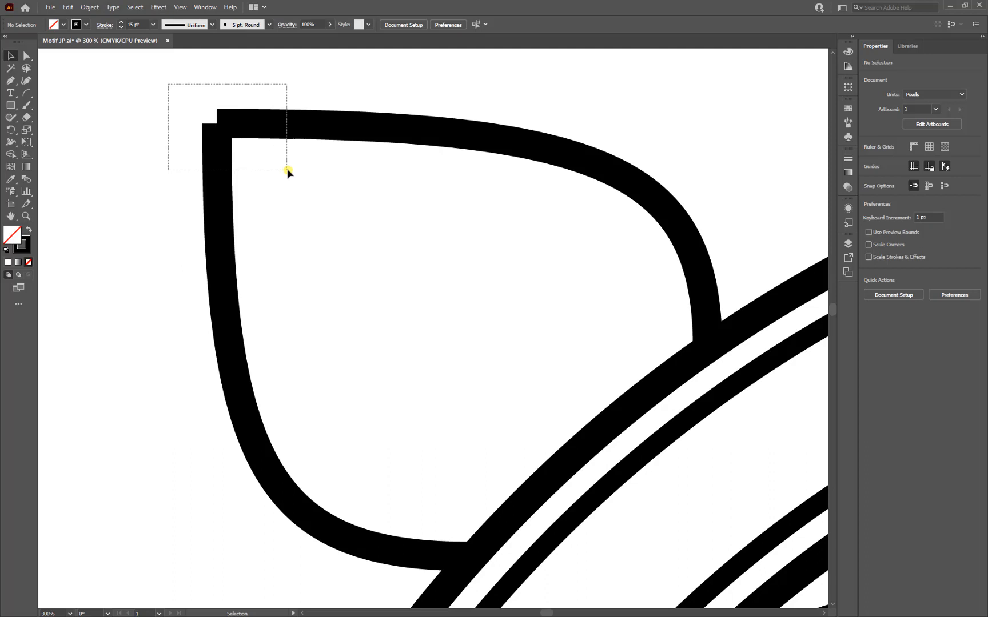
drag(287, 170, 288, 171)
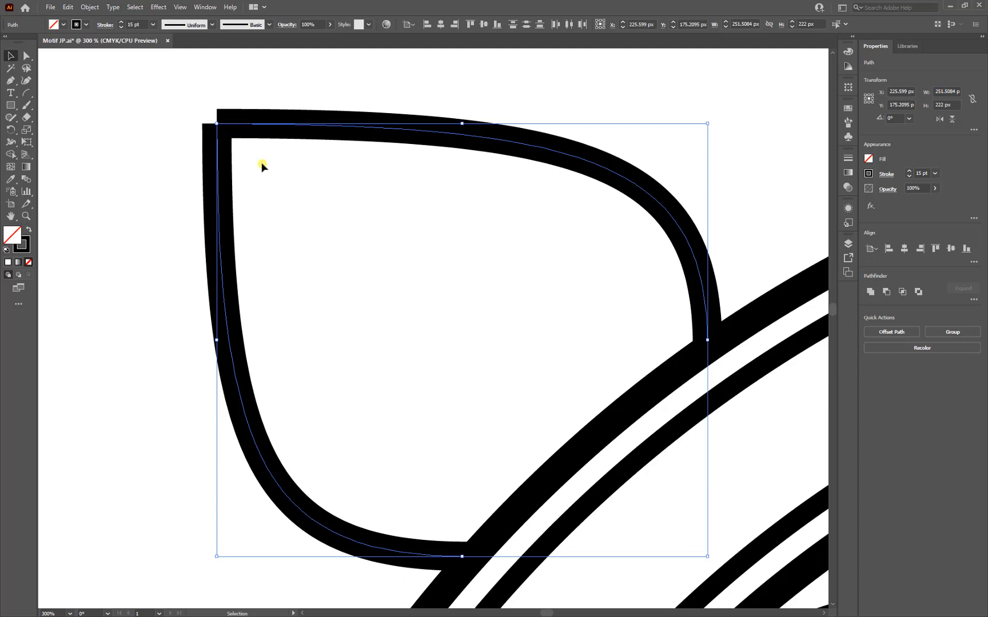
key(ctrl+j)
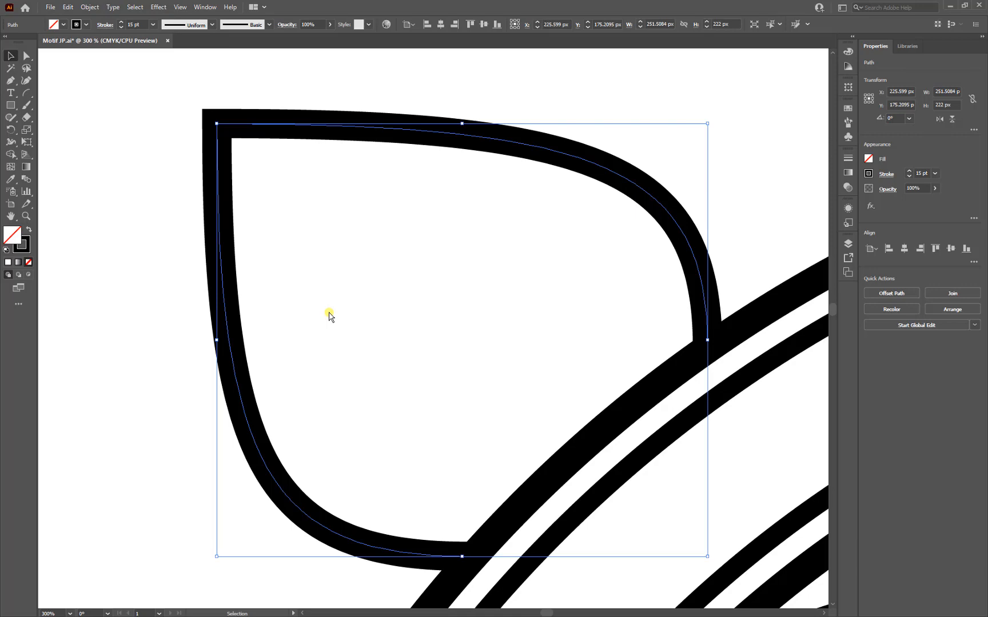
key(ctrl+1)
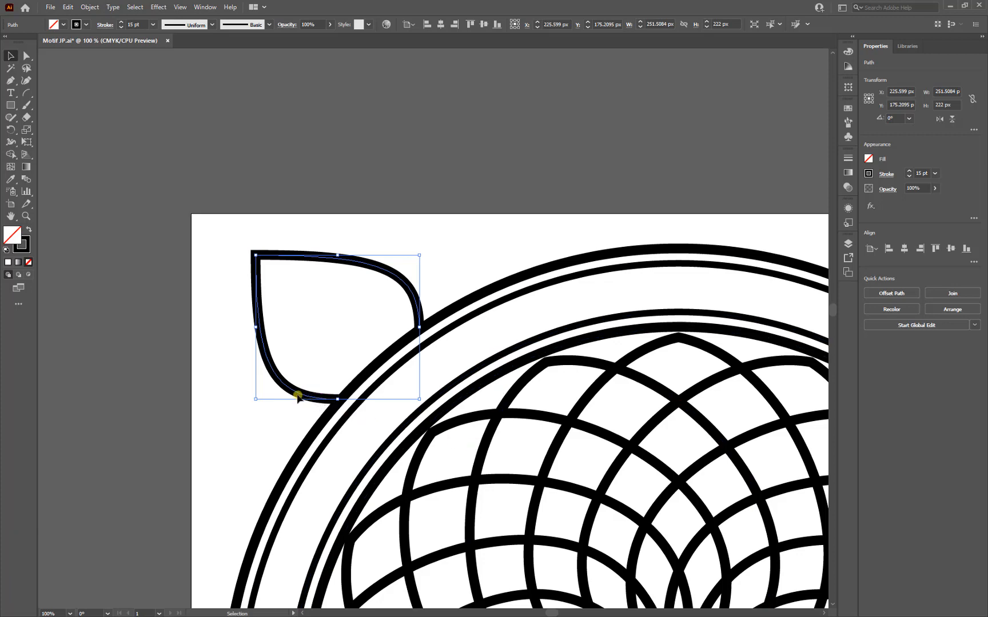
Duplicate the large petal down along the outer circle's upper-left edge and shrink the copy
drag(297, 398, 258, 489)
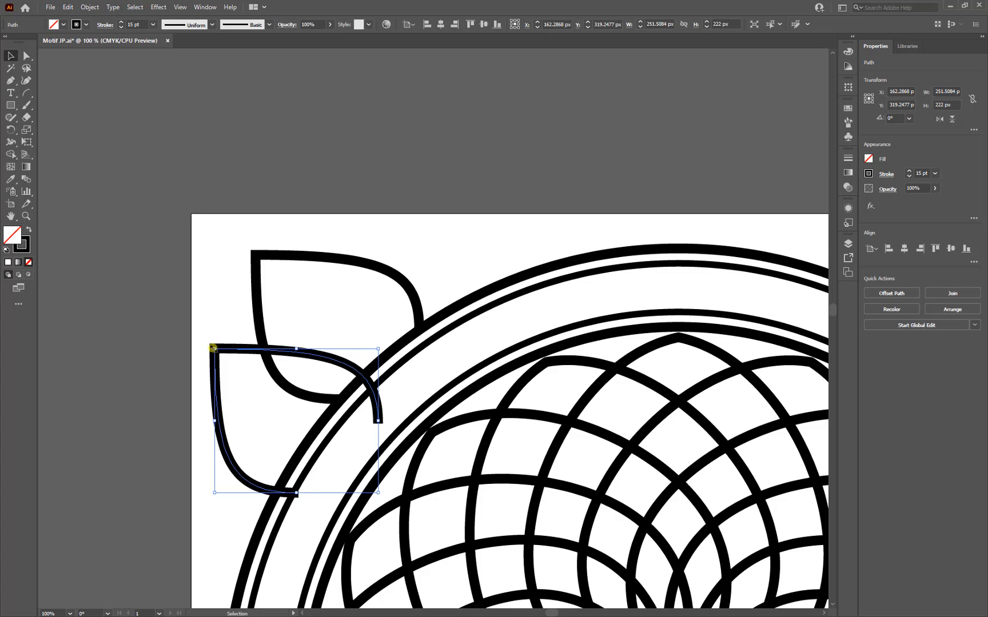
drag(214, 347, 256, 374)
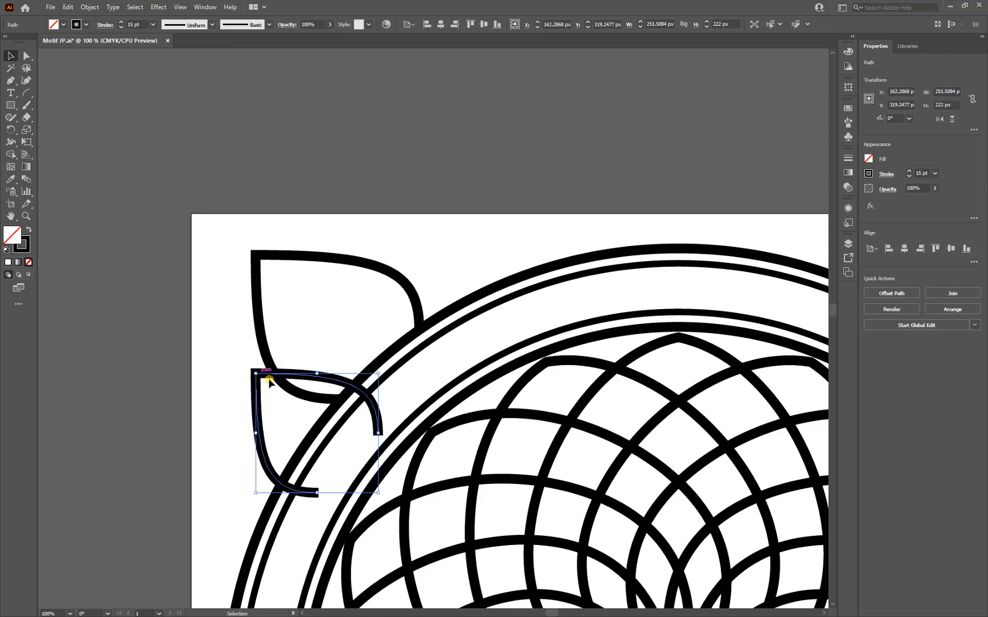
drag(377, 374, 222, 339)
Rotate the small petal about 10° and position it around X 153 px, Y 280 px with its ends on the outer circle
click(308, 383)
click(165, 381)
drag(317, 338, 323, 344)
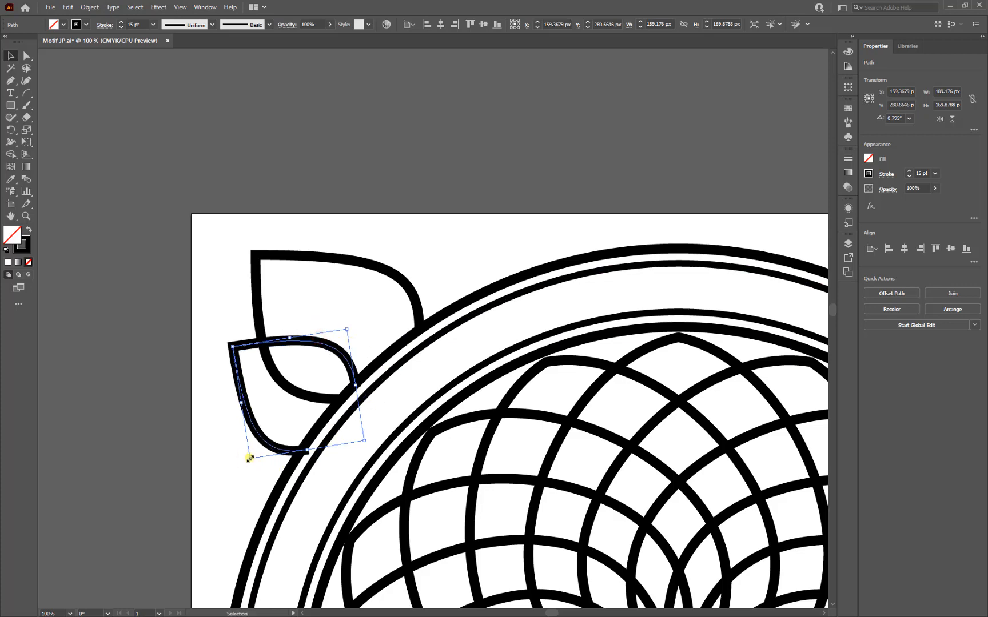
drag(248, 461, 244, 459)
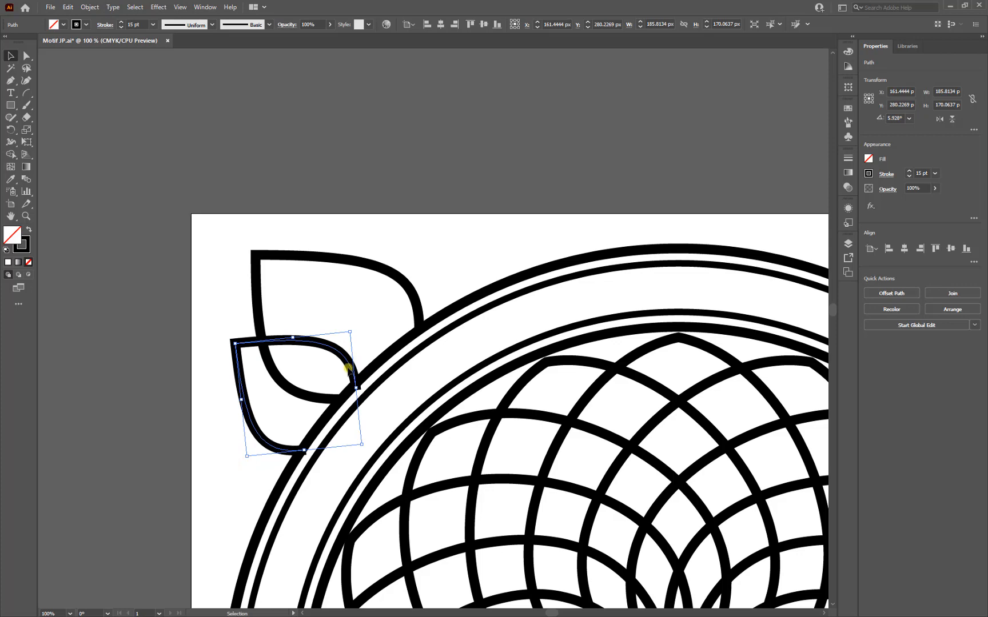
key(Left)
key(Left)
key(Left)
key(Left)
key(Left)
key(Left)
key(Left)
key(Left)
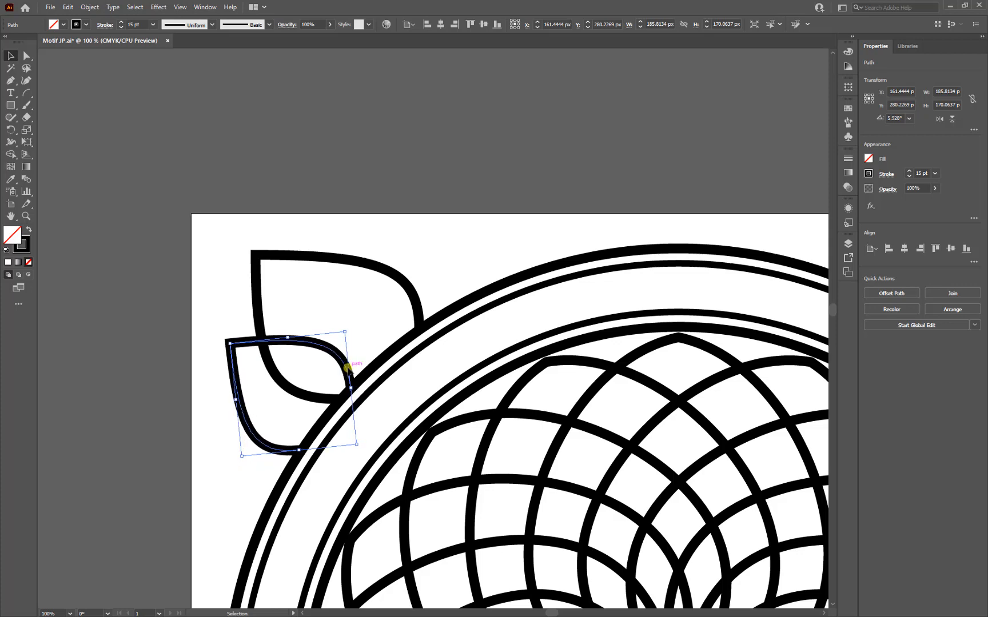
click(262, 178)
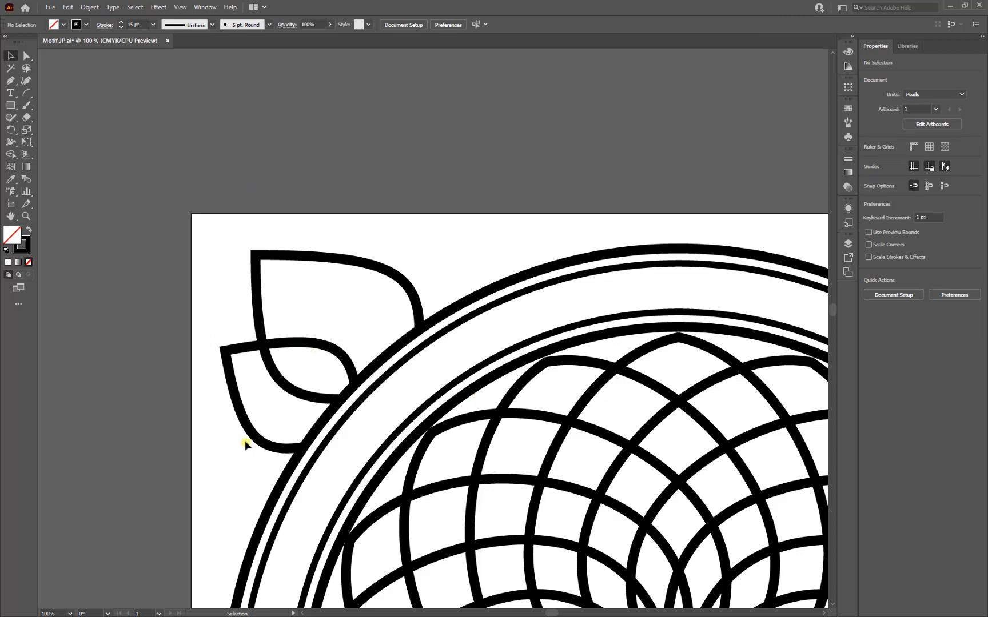
Duplicate the small petal to the large petal's upper-right side, rotate the copy to about 345° and nudge it toward the outer circle
click(335, 352)
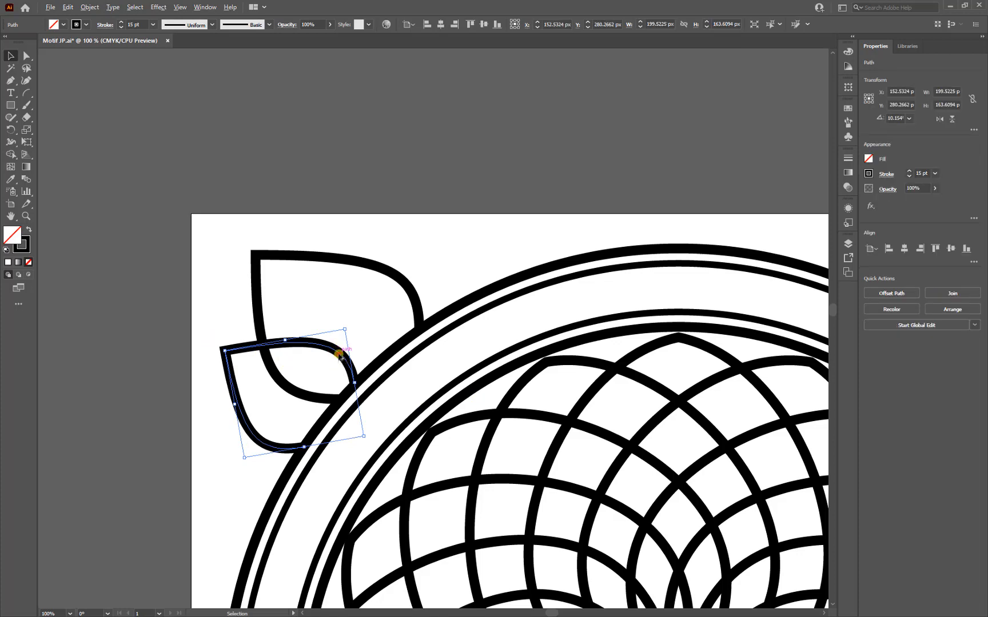
drag(337, 355, 487, 247)
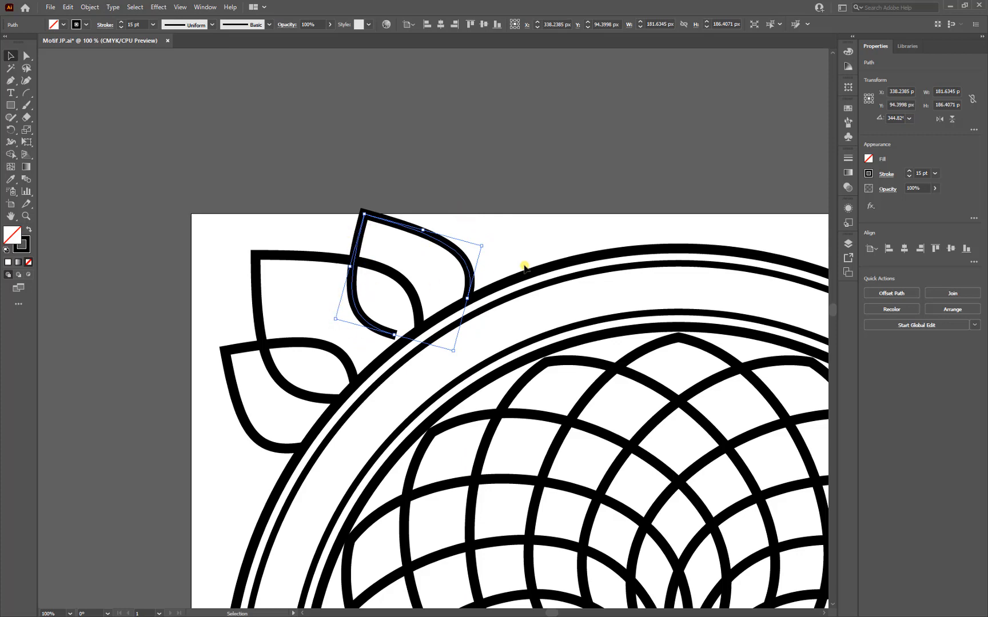
key(Down)
key(Down)
key(Down)
key(Down)
key(Down)
key(Down)
key(Down)
key(Down)
key(Down)
key(Right)
key(Right)
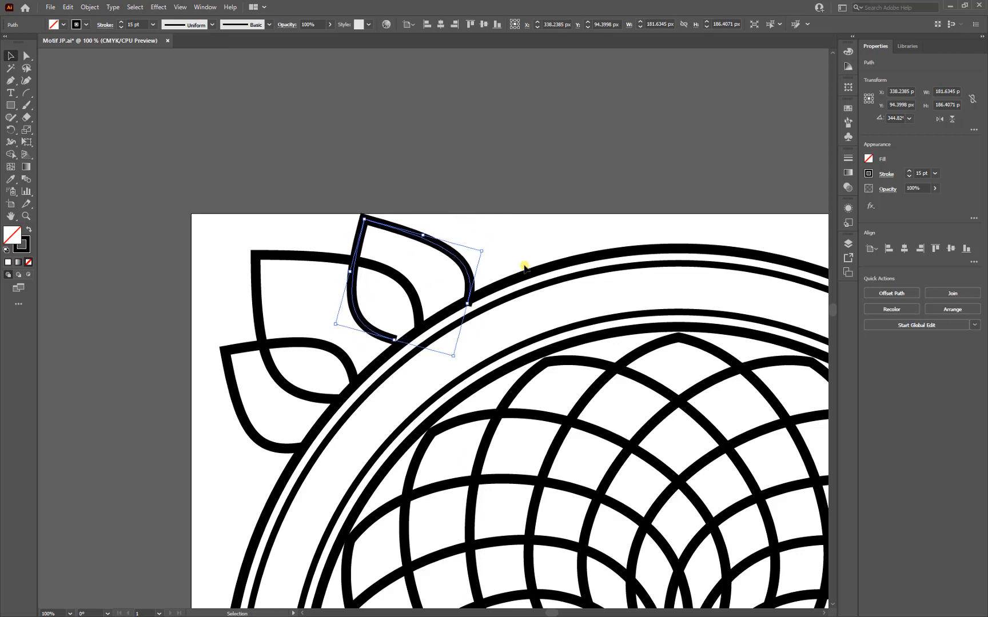
key(Right)
key(Right)
key(Right)
key(Right)
key(Right)
key(Right)
key(Right)
key(Right)
key(Right)
key(Right)
key(Right)
key(Down)
key(Down)
key(Down)
key(Down)
key(Down)
key(Down)
key(Down)
key(Down)
key(Down)
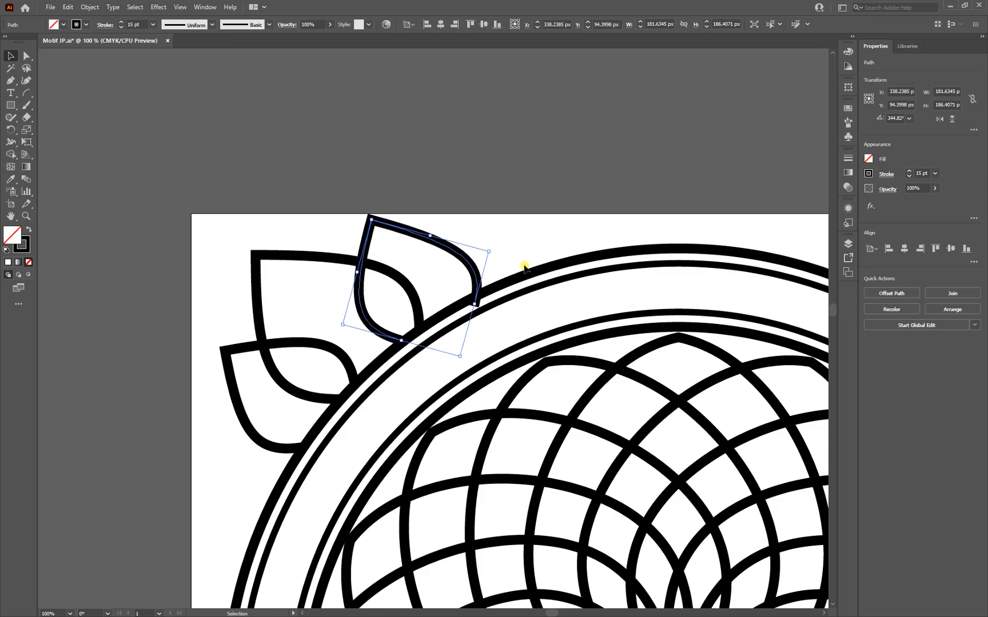
Rotate the upper small petal to about 353° and shift it so both ends meet the outer circle's edge
drag(495, 250, 494, 233)
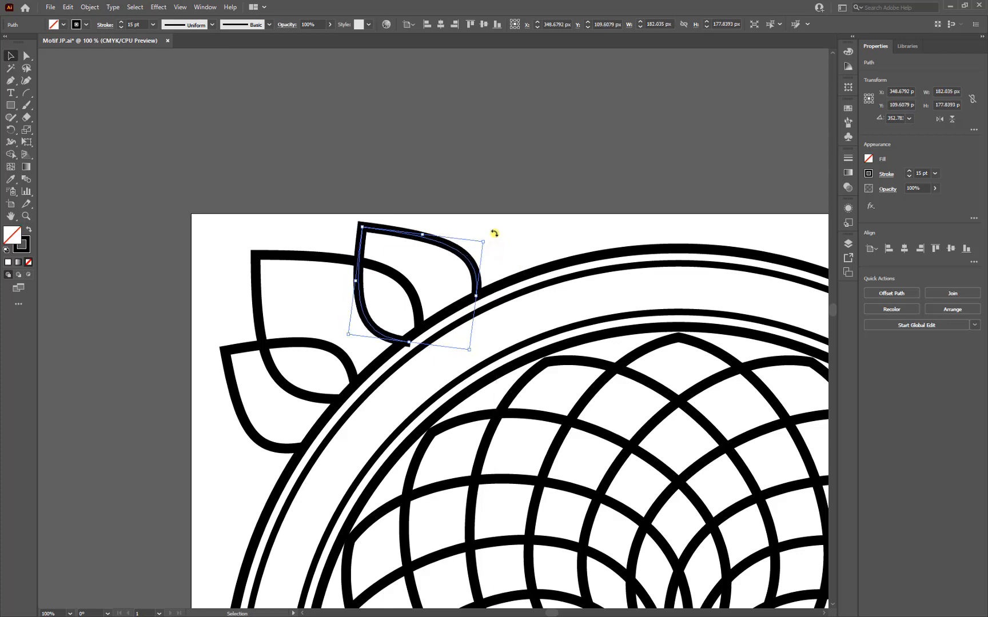
key(Up)
key(Up)
key(Up)
key(Up)
key(Up)
key(Up)
key(Up)
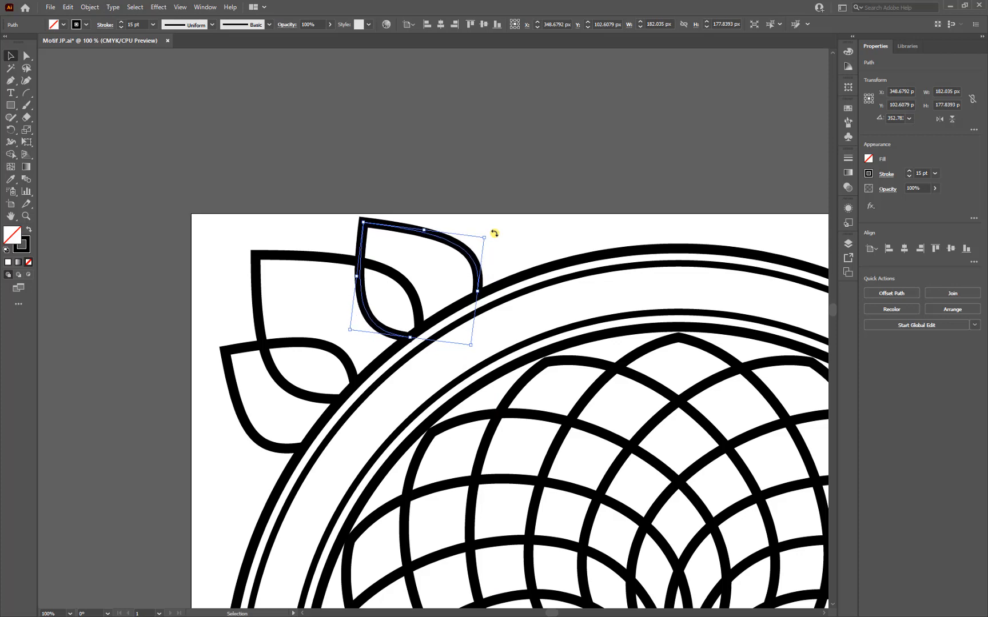
key(Up)
key(Up)
key(Up)
key(Right)
key(Right)
key(Right)
key(Right)
key(Right)
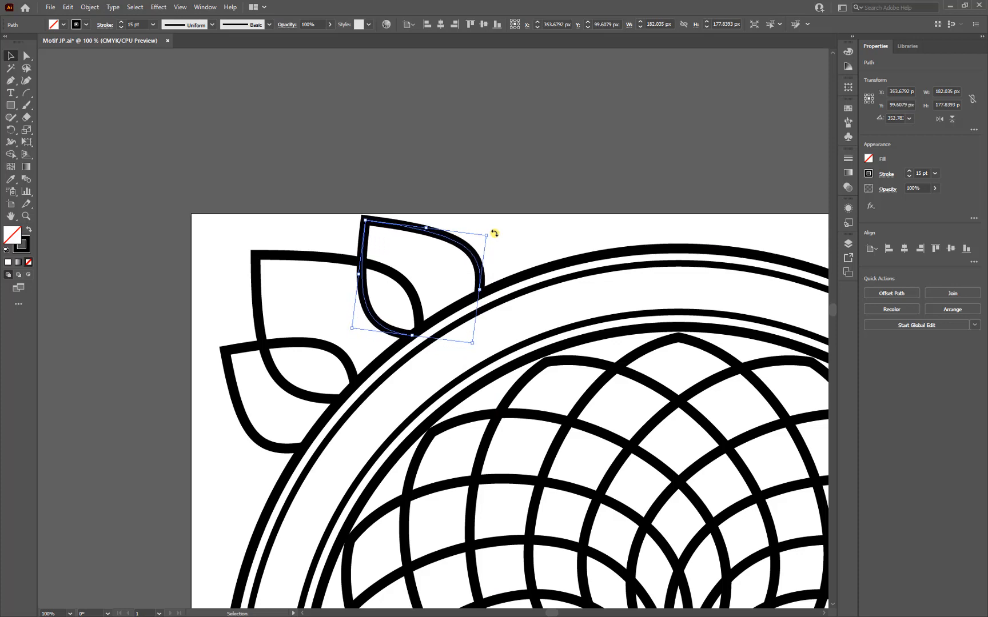
click(494, 179)
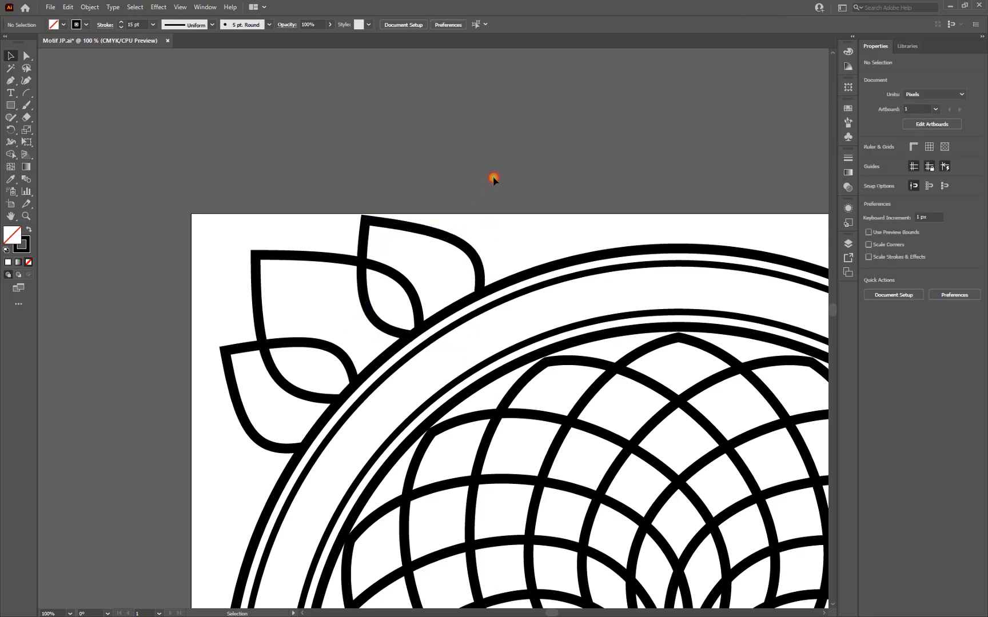
drag(453, 241, 447, 245)
click(498, 211)
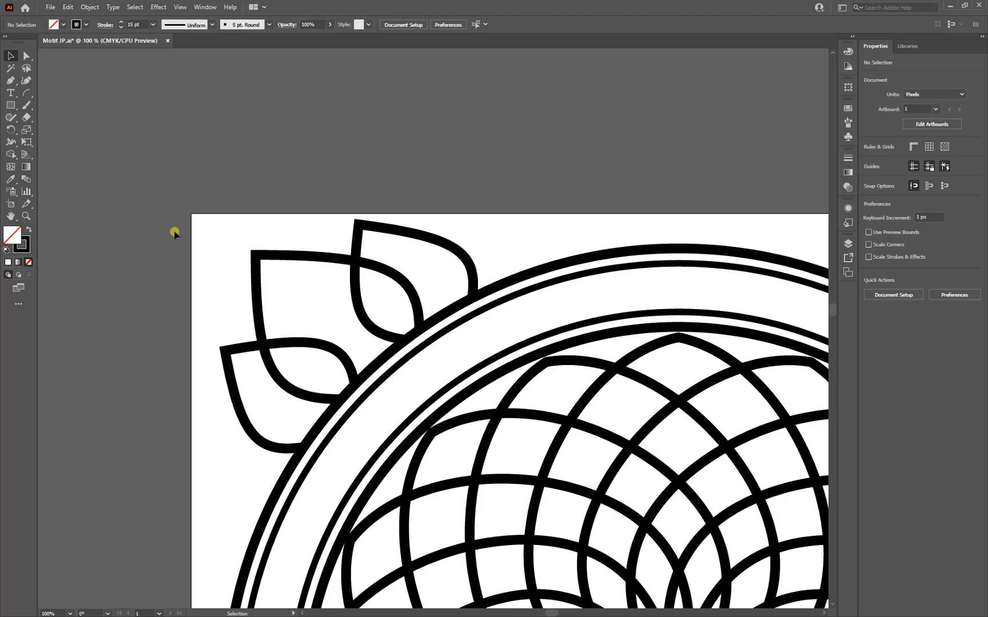
Group the large petal and the two small petals together
click(247, 348)
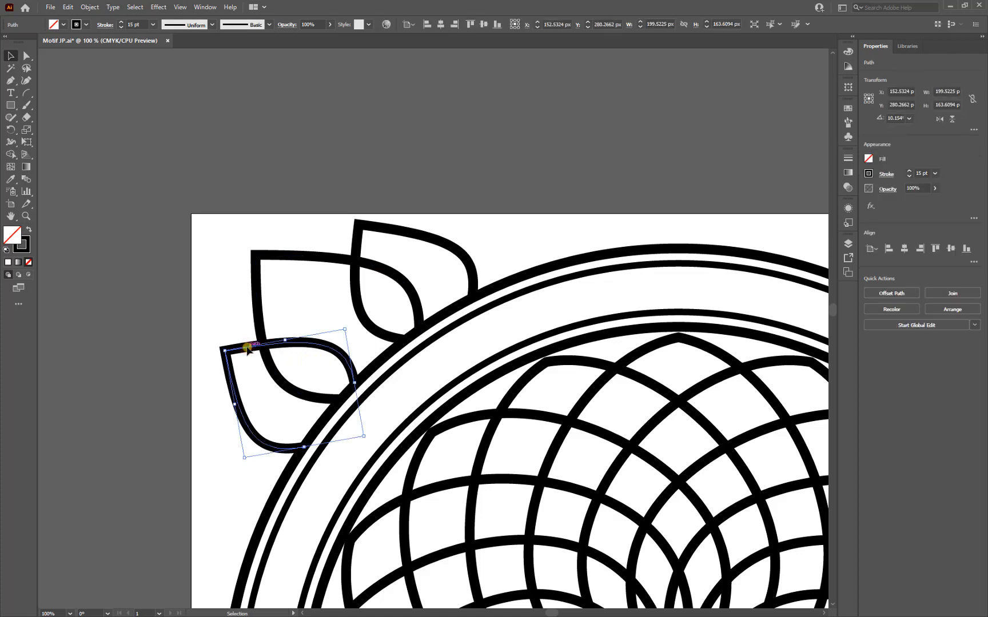
shift+click(257, 270)
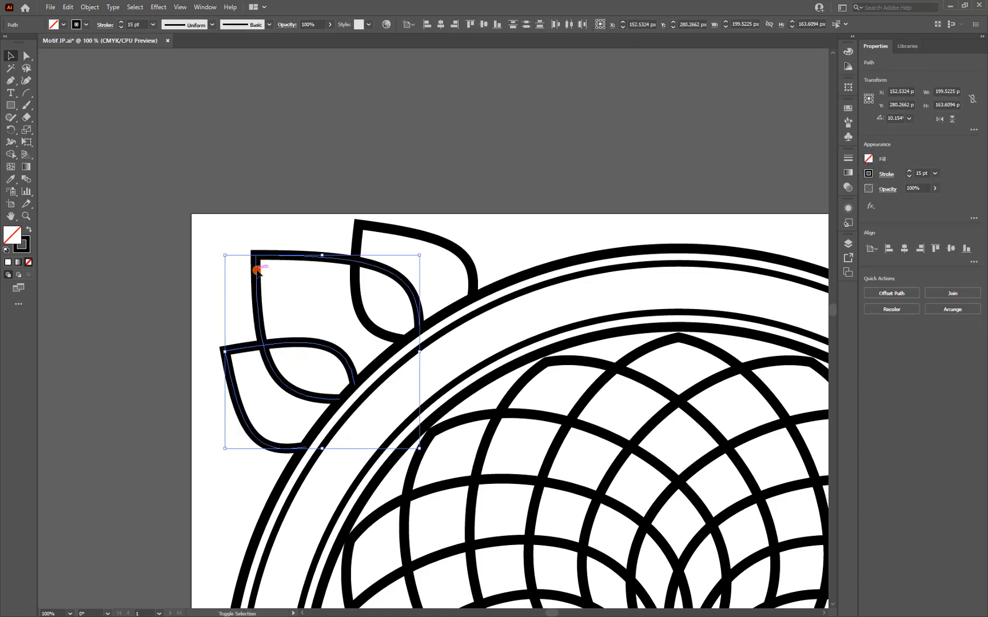
shift+click(363, 232)
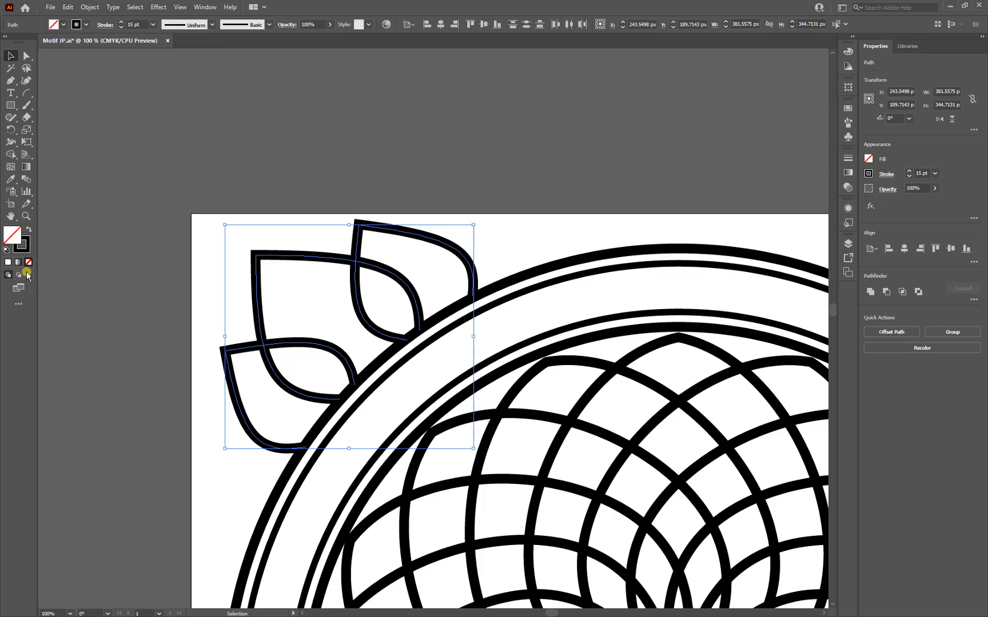
key(ctrl+g)
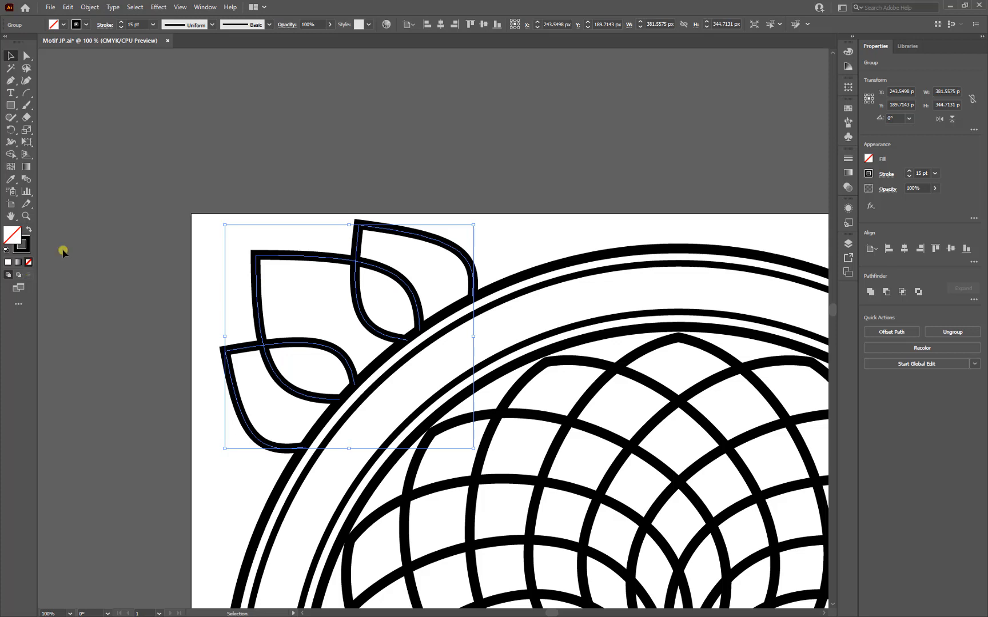
click(256, 184)
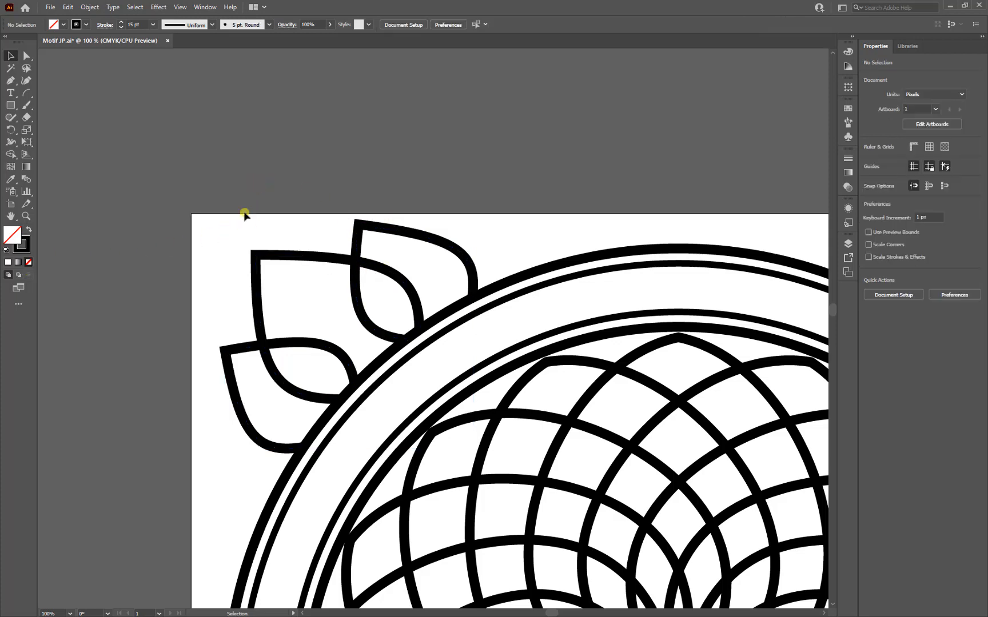
click(184, 151)
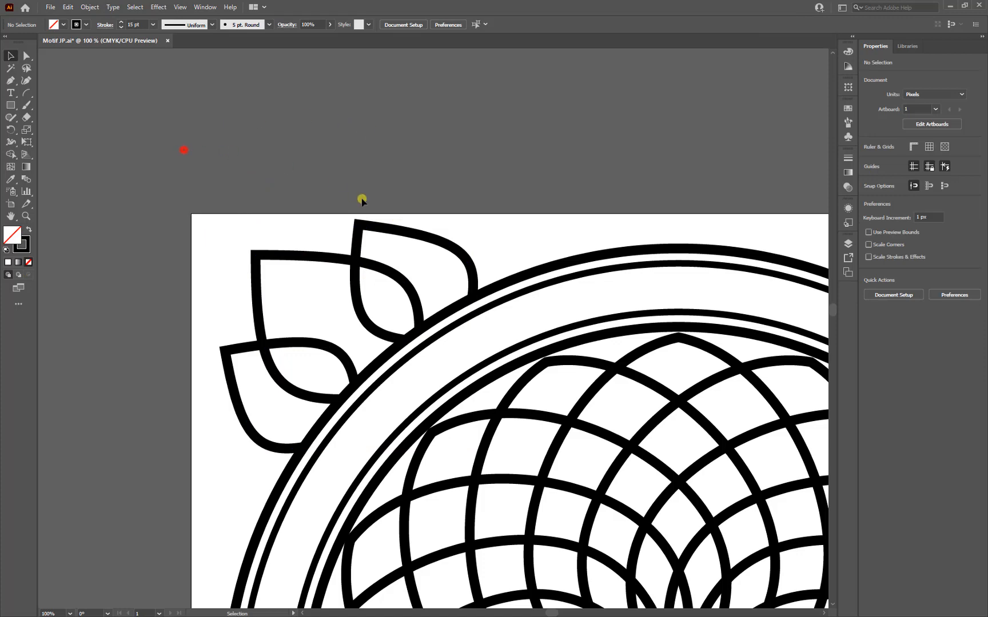
Scale the petal group down to about 372 by 329 px, keeping its lower-left corner in place
click(356, 279)
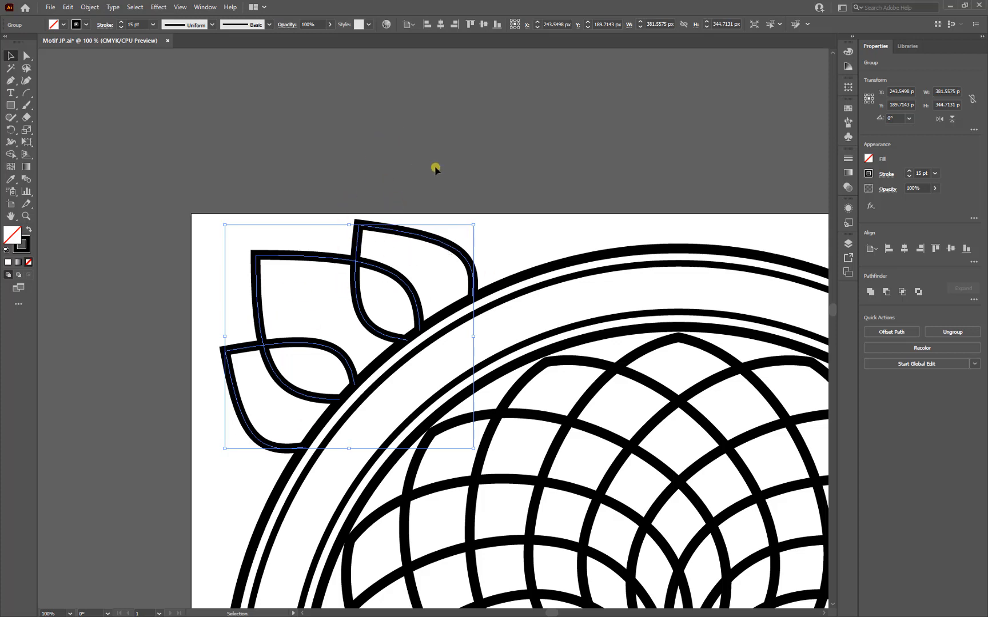
click(468, 228)
click(399, 239)
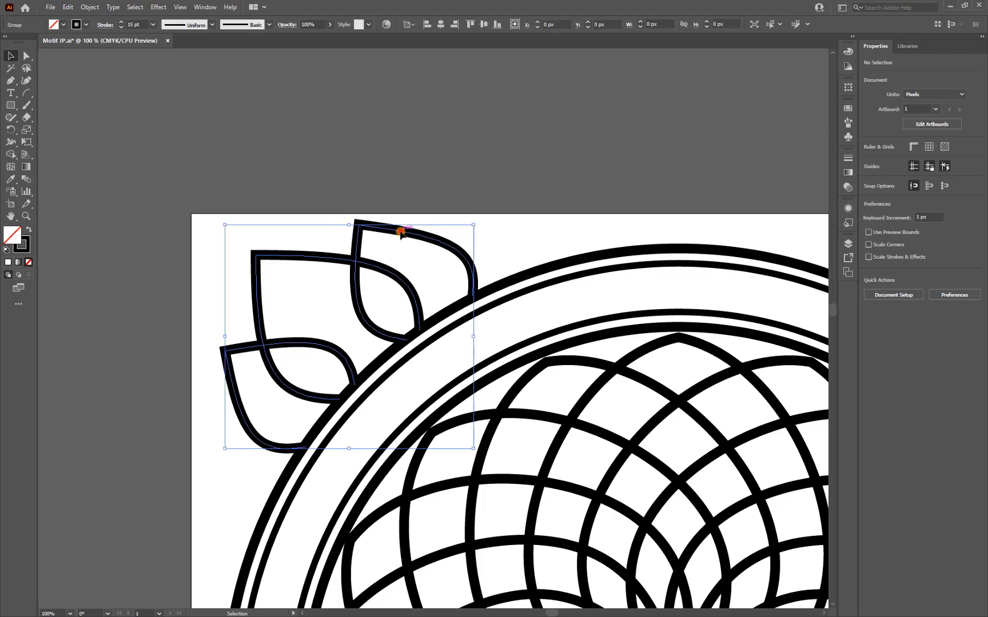
drag(470, 224, 466, 236)
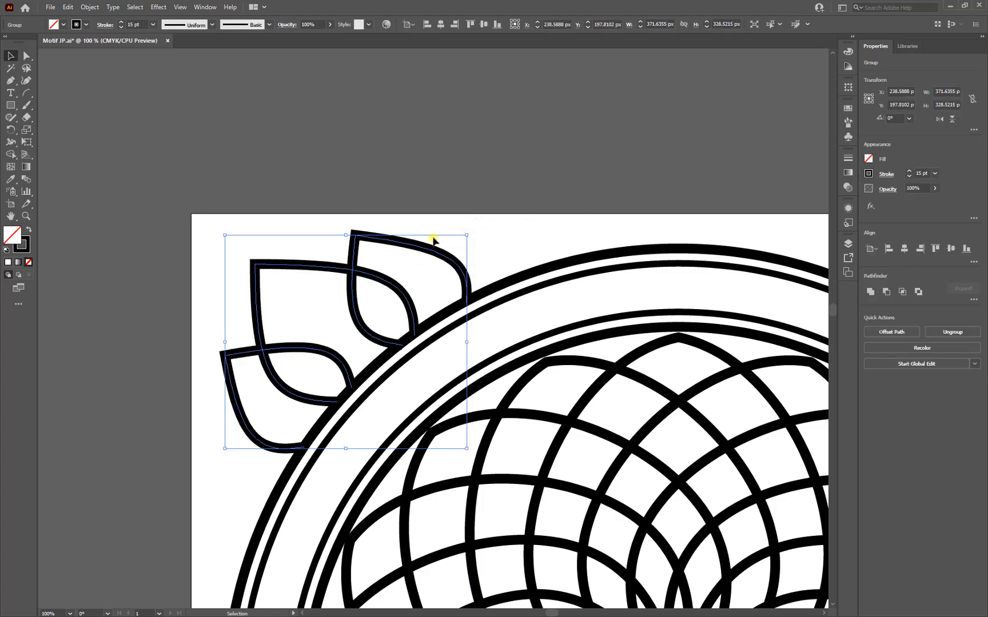
Try shrinking the petal group to about 366 by 320 px and shifting it 4 px left
drag(466, 236, 464, 240)
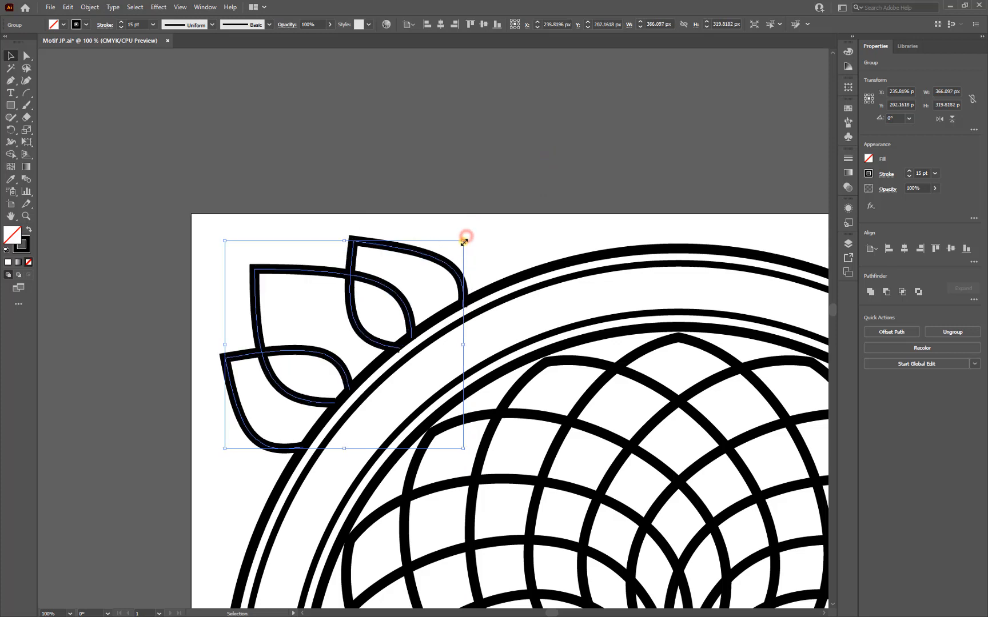
key(Left)
key(Left)
key(Left)
key(Left)
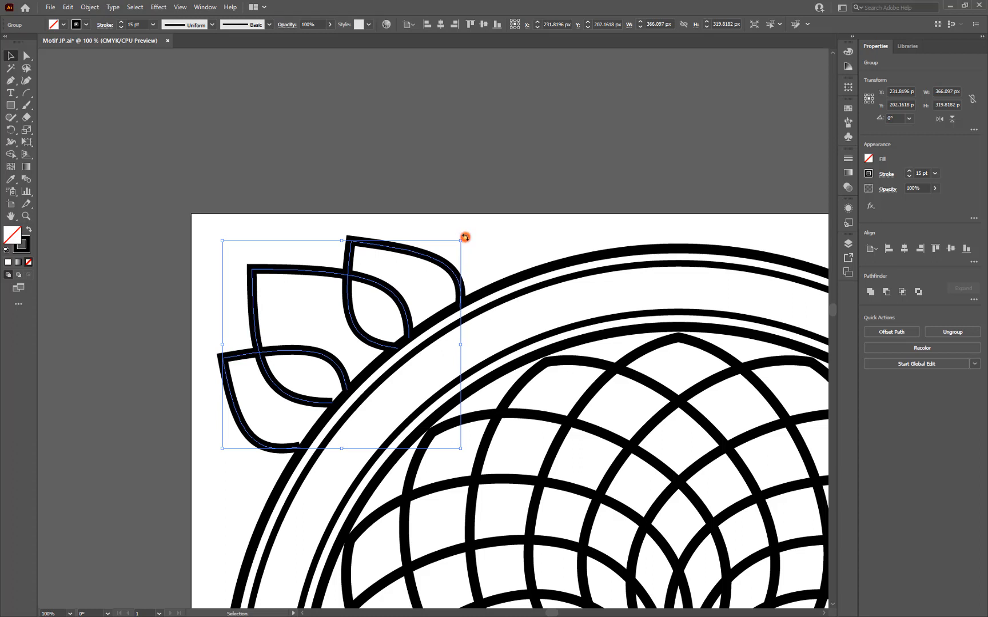
Try slightly rotating the petal group and nudging it vertically to fit the outer circle's edge
drag(464, 238, 465, 237)
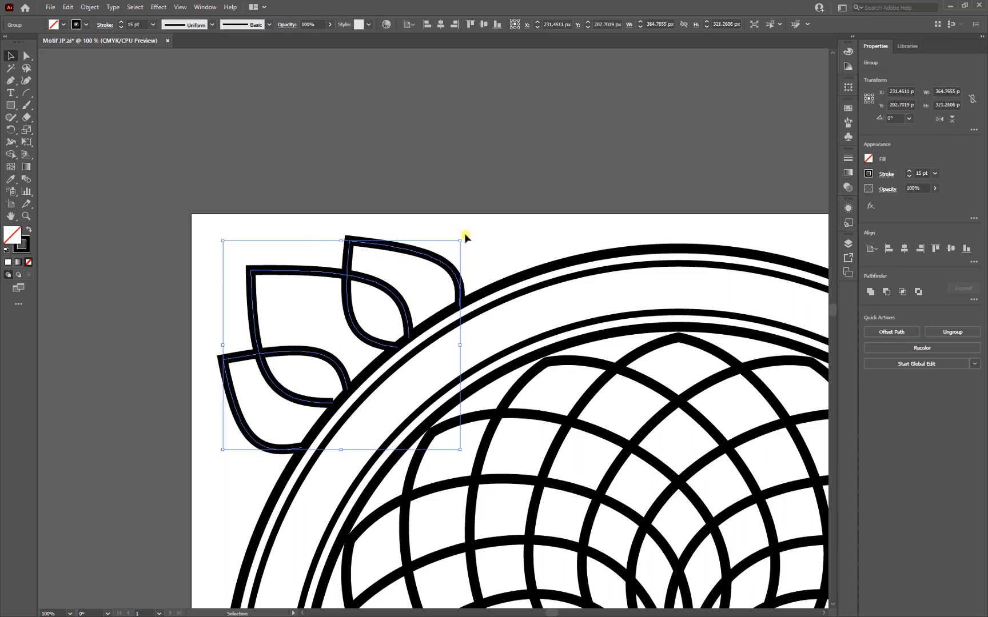
key(Down)
key(Down)
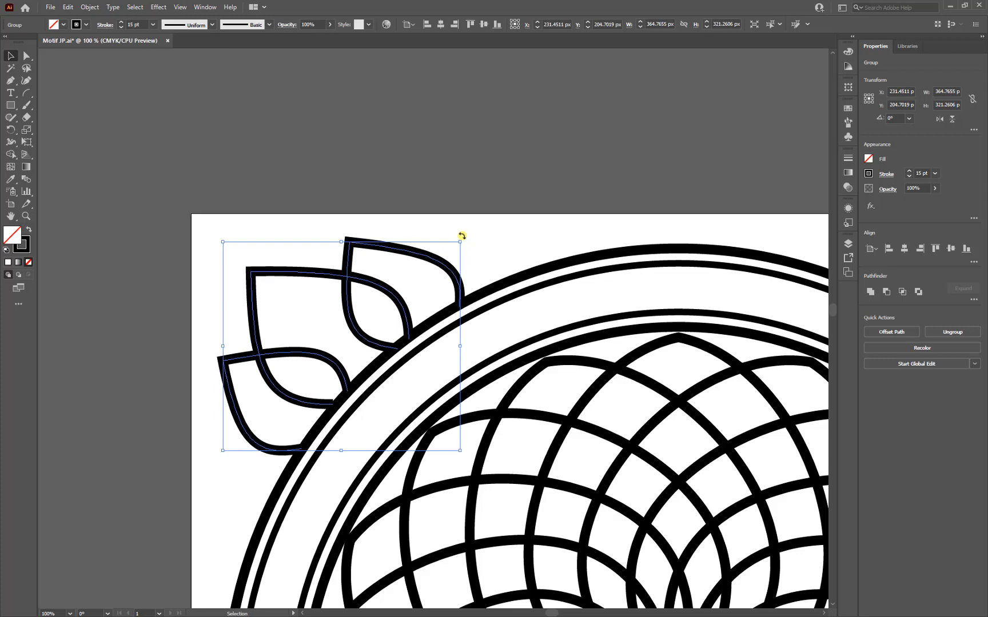
key(Down)
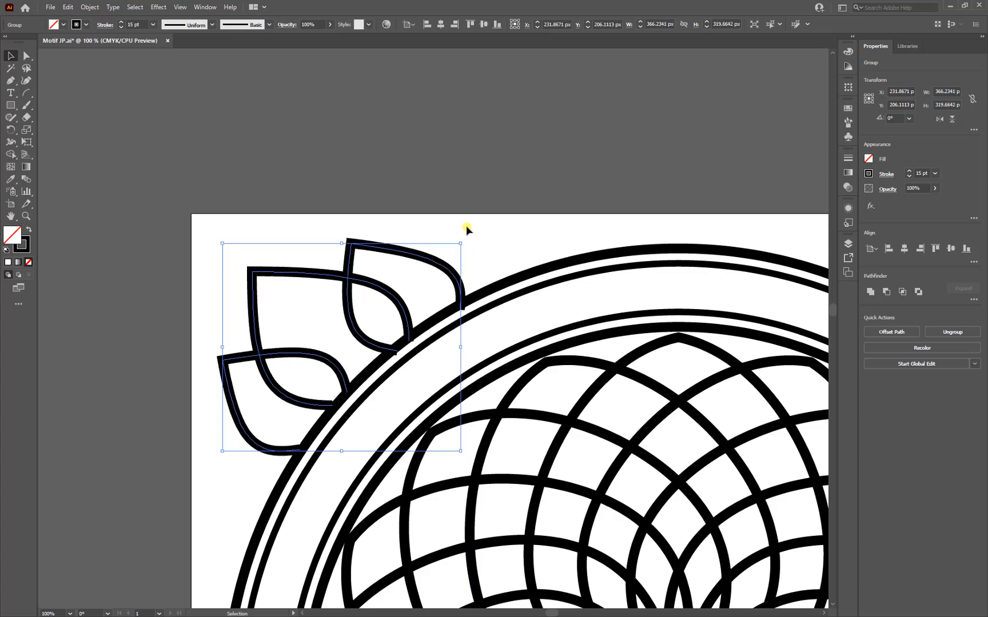
key(Up)
key(Up)
key(Up)
key(Up)
key(Up)
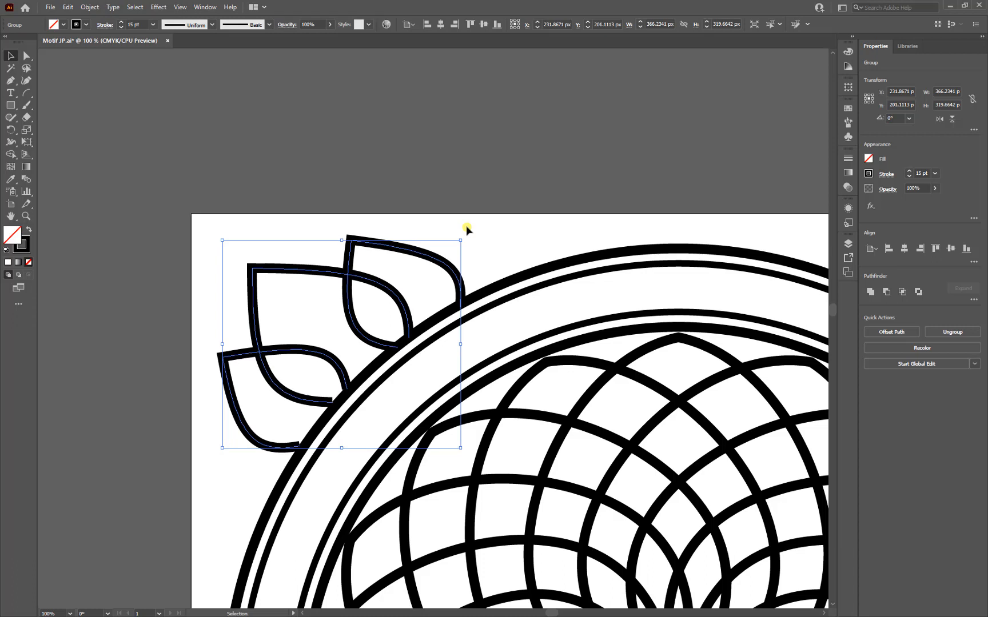
key(a)
key(Down)
key(Down)
key(Down)
Undo the petal group's nudges, rotation and second shrink back to the 372 by 329 px version, leaving it deselected
key(ctrl+z)
key(ctrl+z)
key(ctrl+z)
key(ctrl+z)
key(ctrl+z)
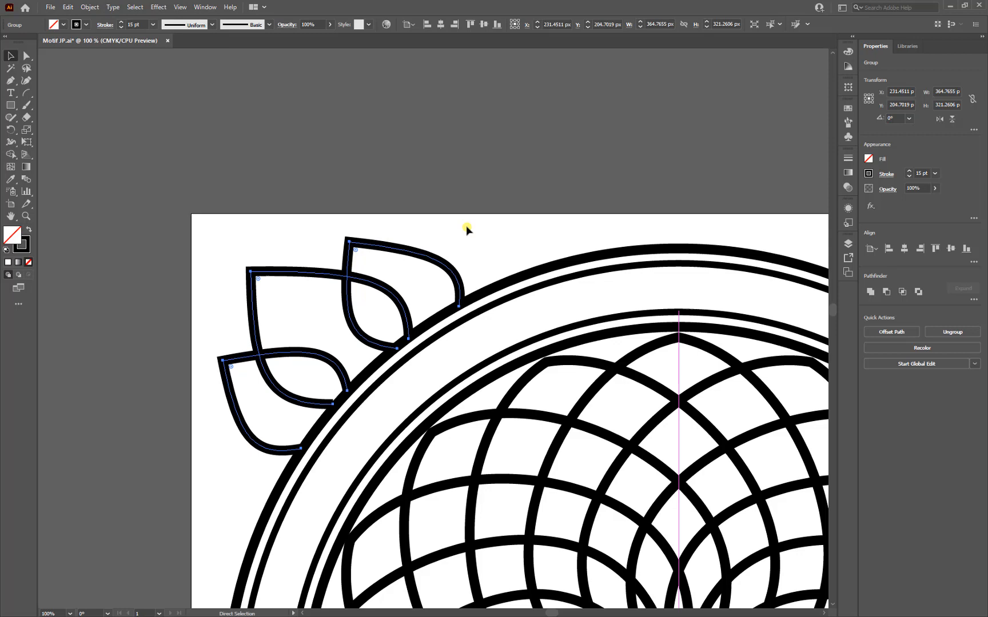
key(ctrl+z)
key(ctrl+z)
key(ctrl+z)
key(ctrl+z)
key(ctrl+z)
key(ctrl+z)
key(ctrl+z)
key(ctrl+z)
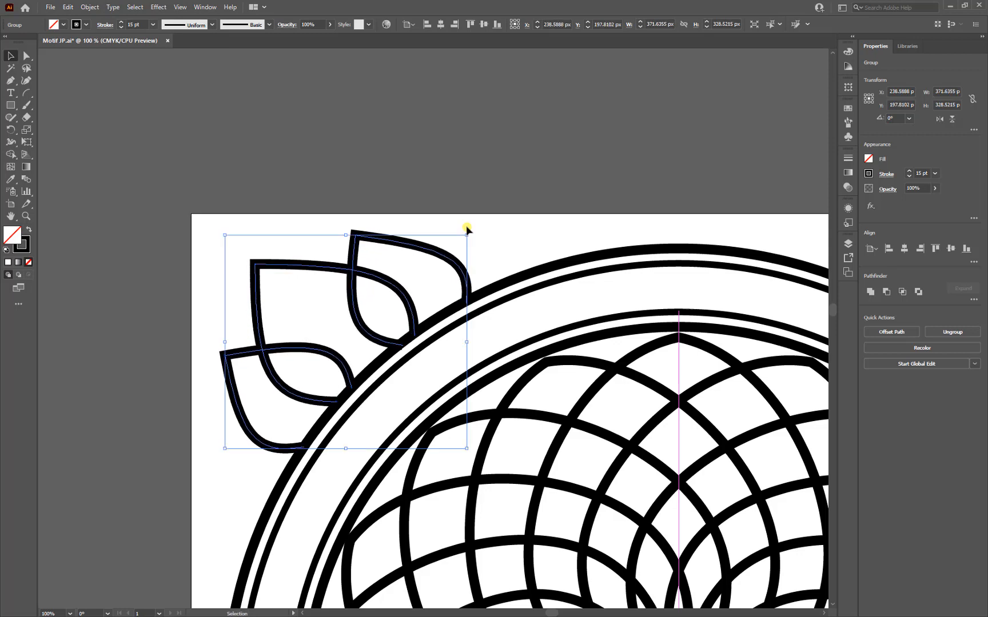
click(449, 149)
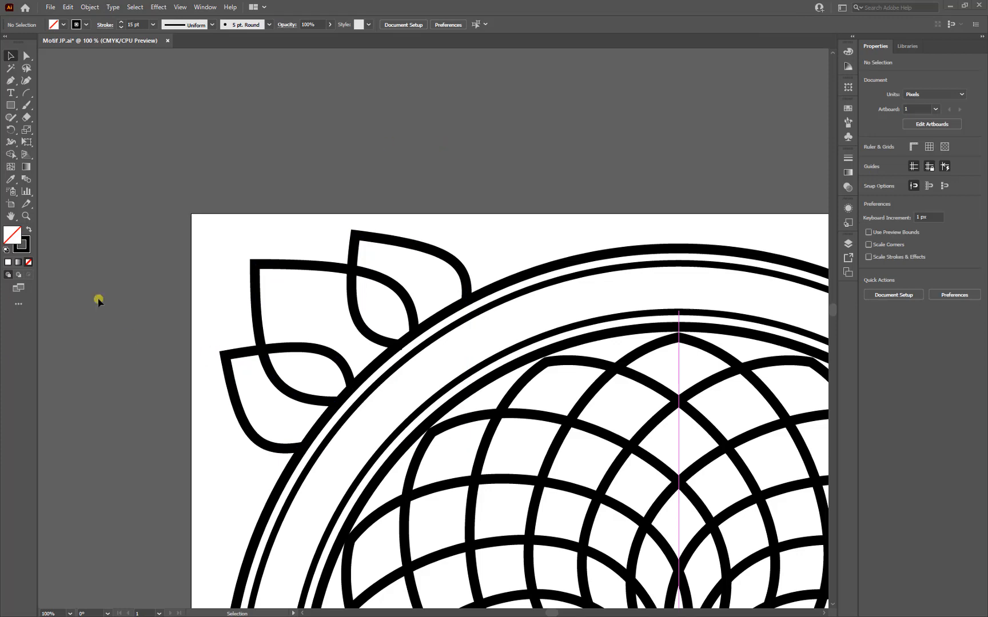
scroll(446, 360, down, 2)
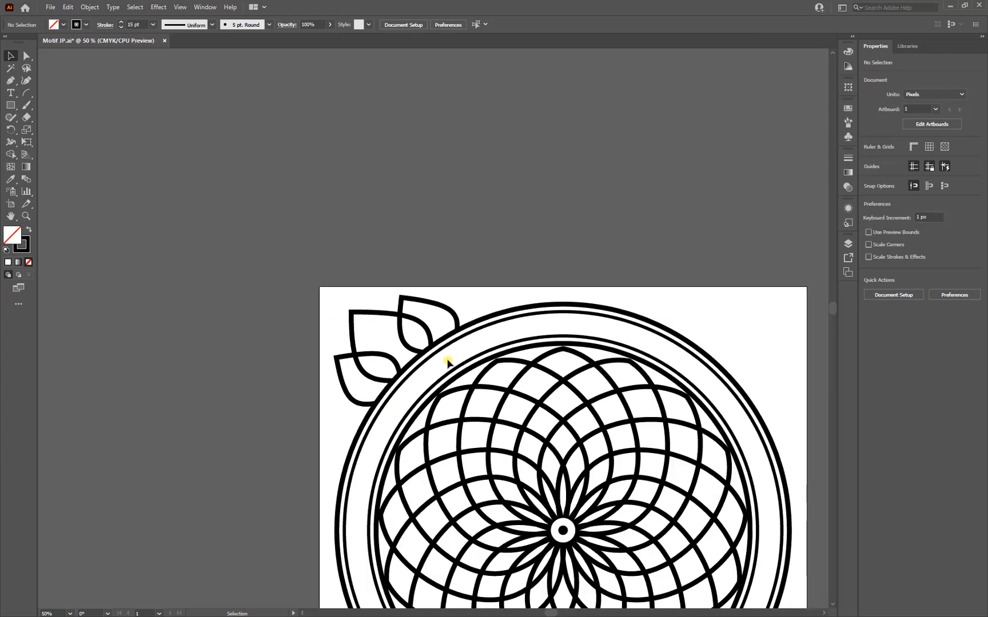
scroll(447, 360, down, 1)
scroll(419, 335, right, 3)
scroll(379, 408, down, 2)
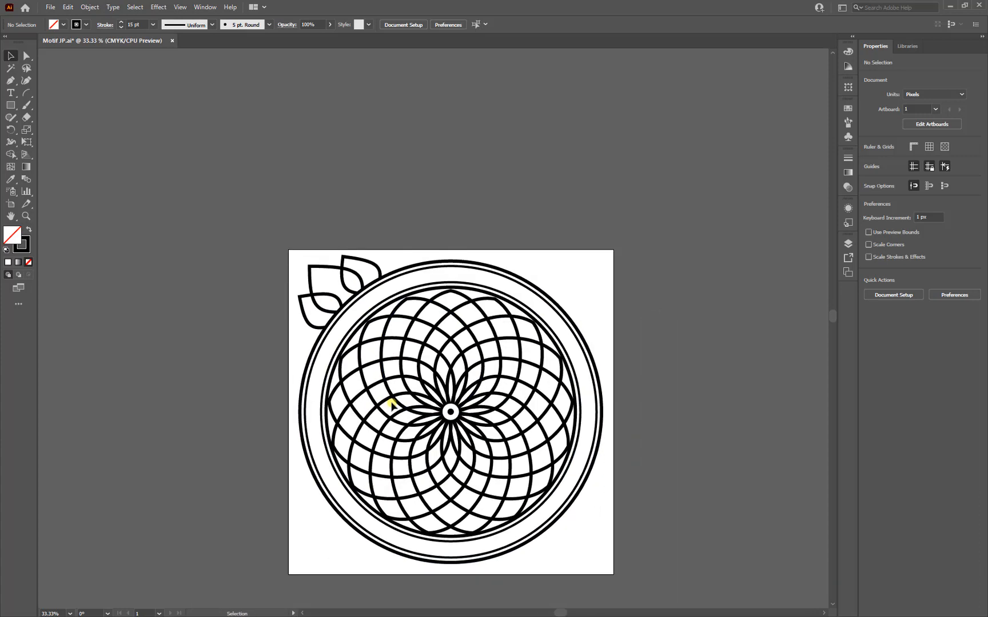
Copy the petal group to the artwork's upper-right corner and rotate the copy about a quarter turn clockwise so its petals point outward
scroll(392, 404, down, 1)
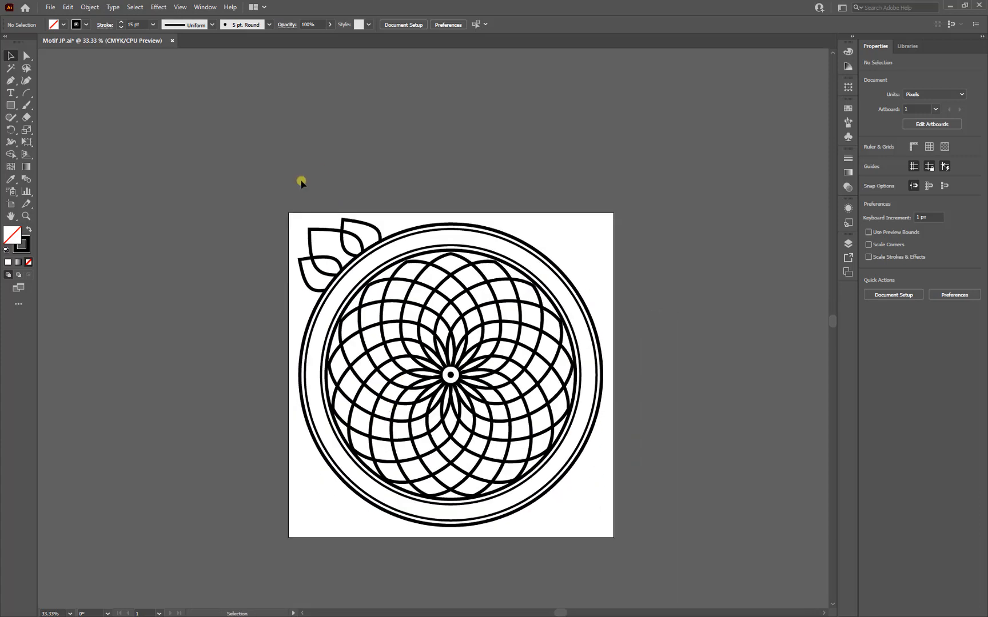
click(326, 228)
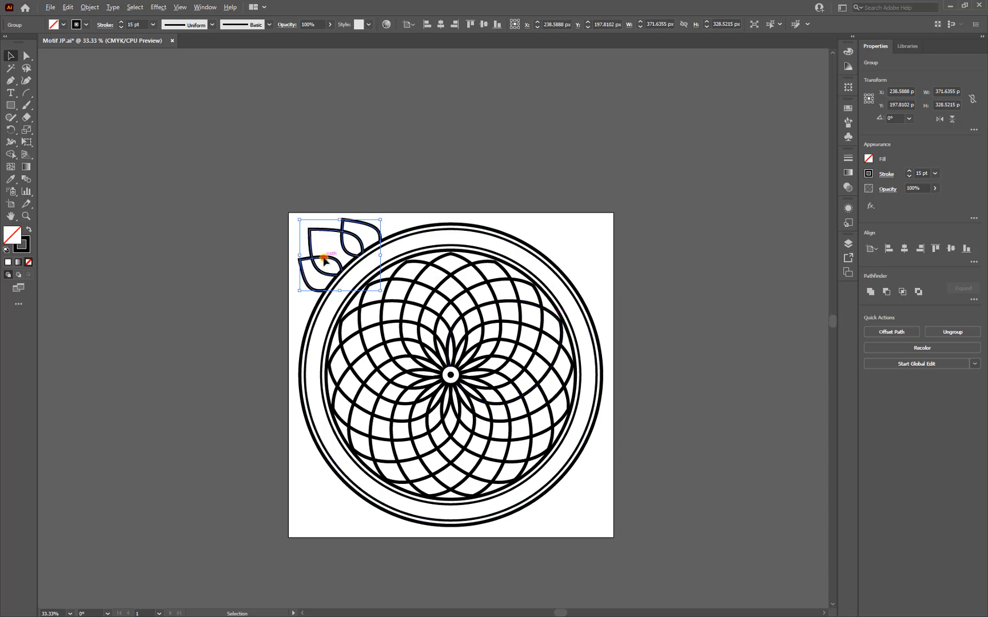
drag(324, 260, 546, 260)
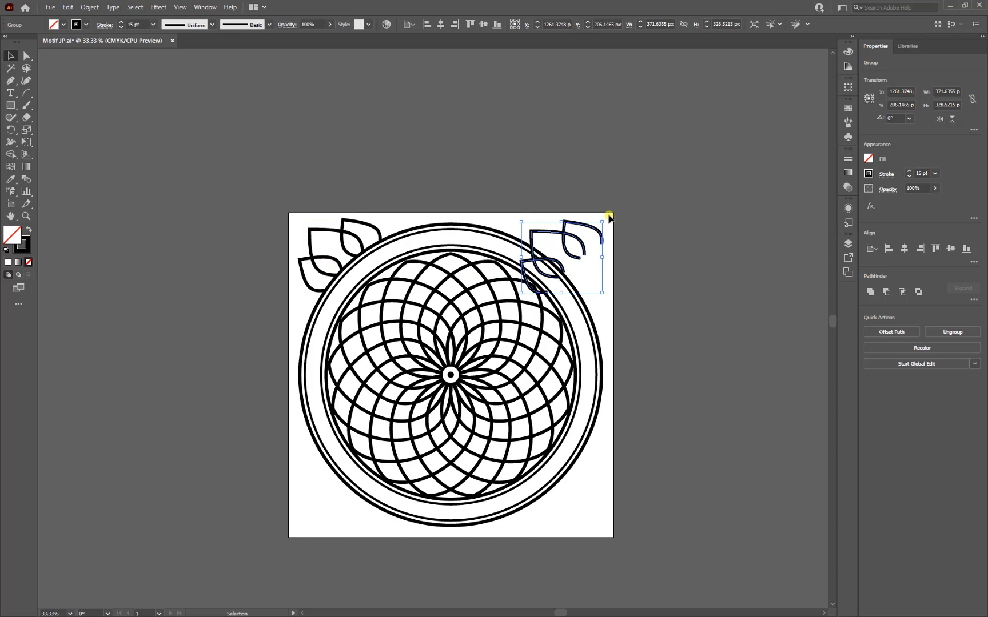
drag(605, 218, 592, 284)
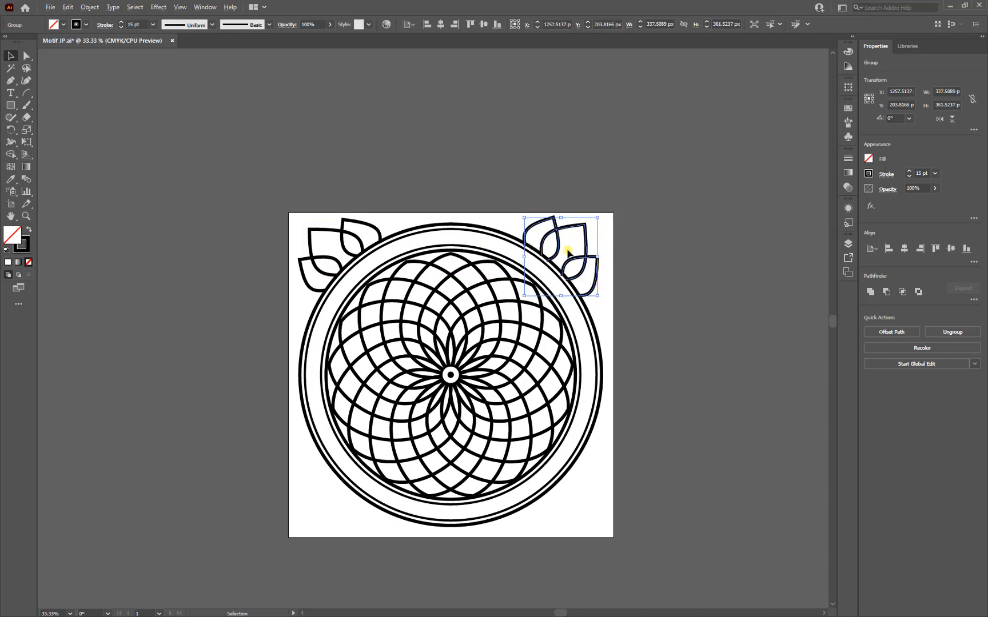
Nudge the upper-right petal group 8 px up and 3 px right to meet the outer circle's edge, then deselect it
scroll(568, 251, up, 3)
key(Up)
key(Up)
key(Up)
key(Up)
key(Up)
key(Up)
key(Up)
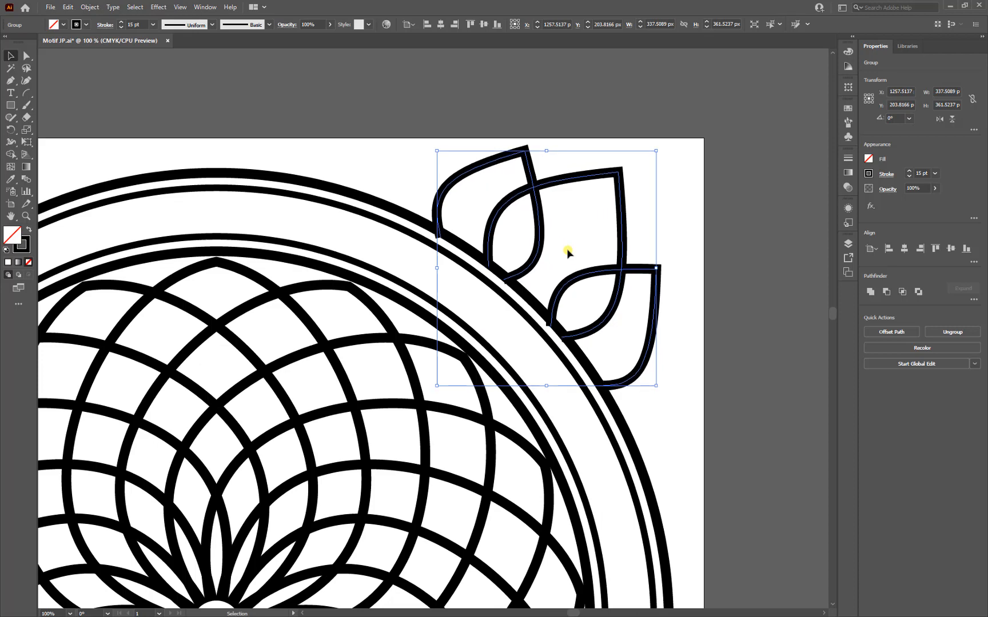
key(Right)
key(Right)
key(Right)
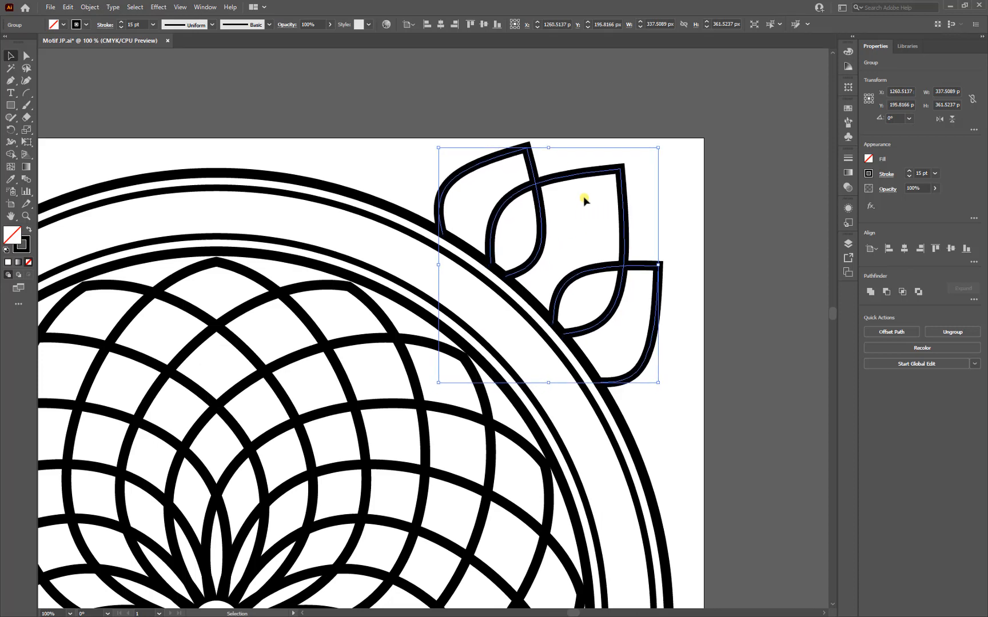
click(711, 241)
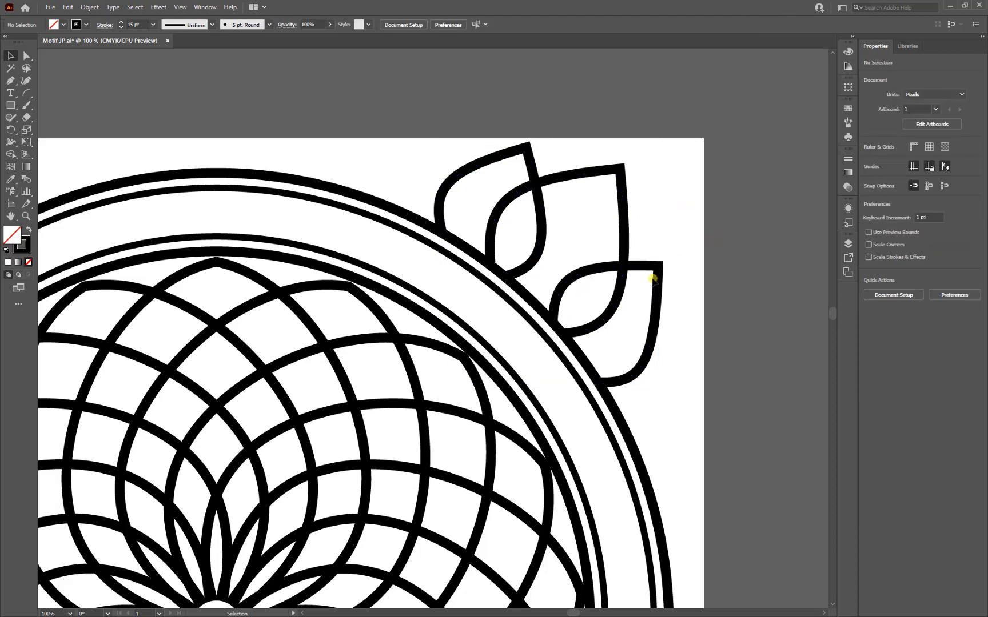
Copy the upper-right petal group to the lower-right corner, rotate it to point outward and move it against the outer circle
scroll(652, 276, down, 3)
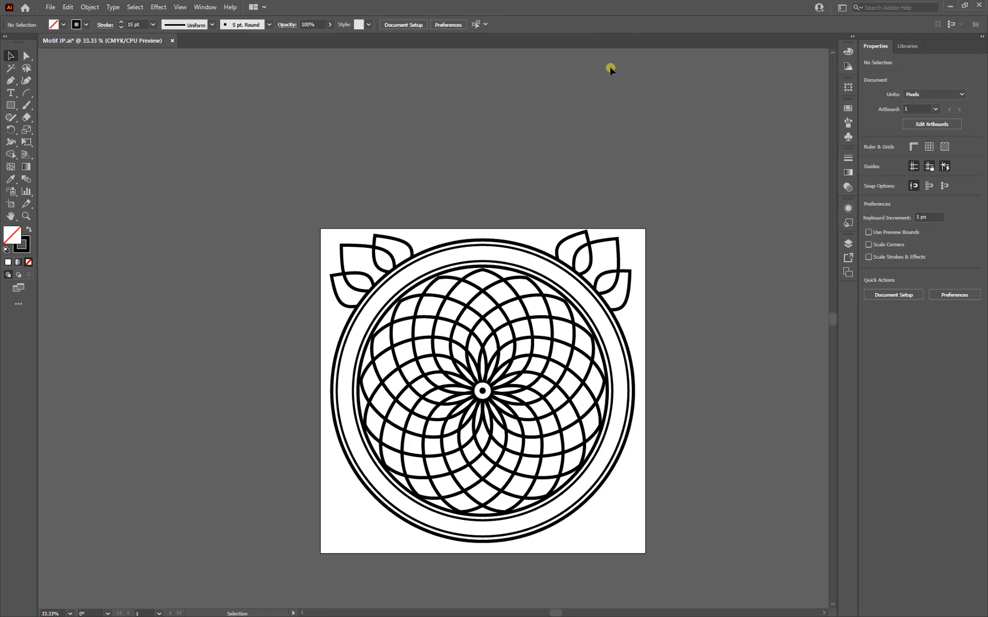
scroll(632, 255, down, 1)
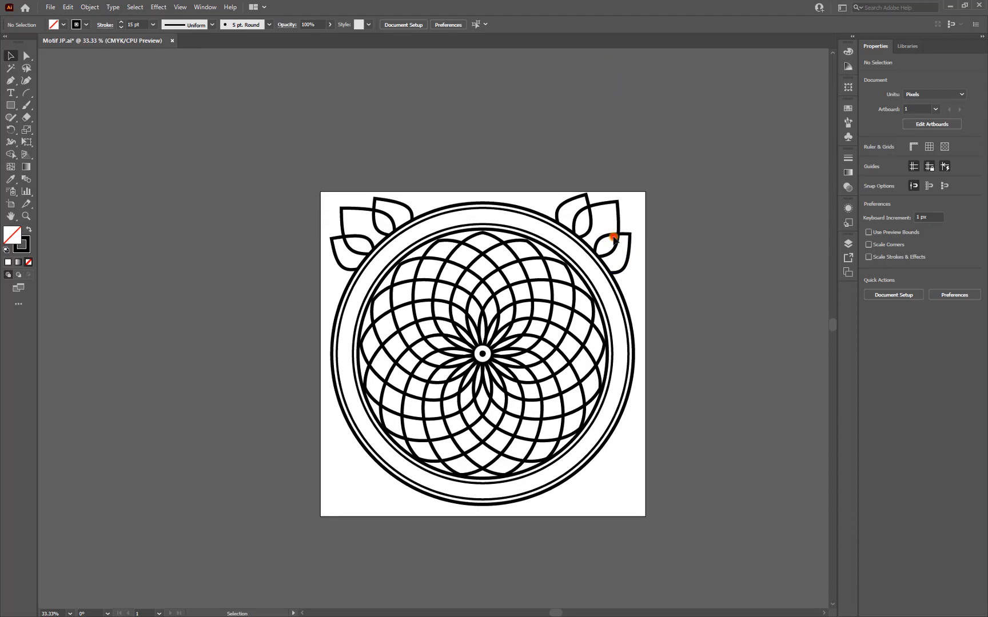
drag(613, 236, 594, 503)
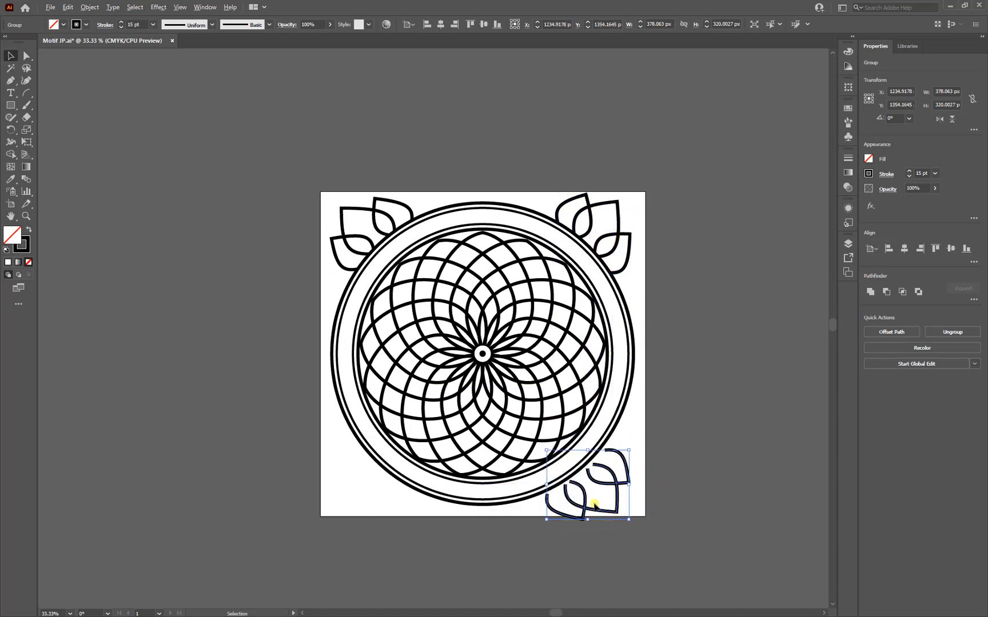
scroll(595, 503, up, 8)
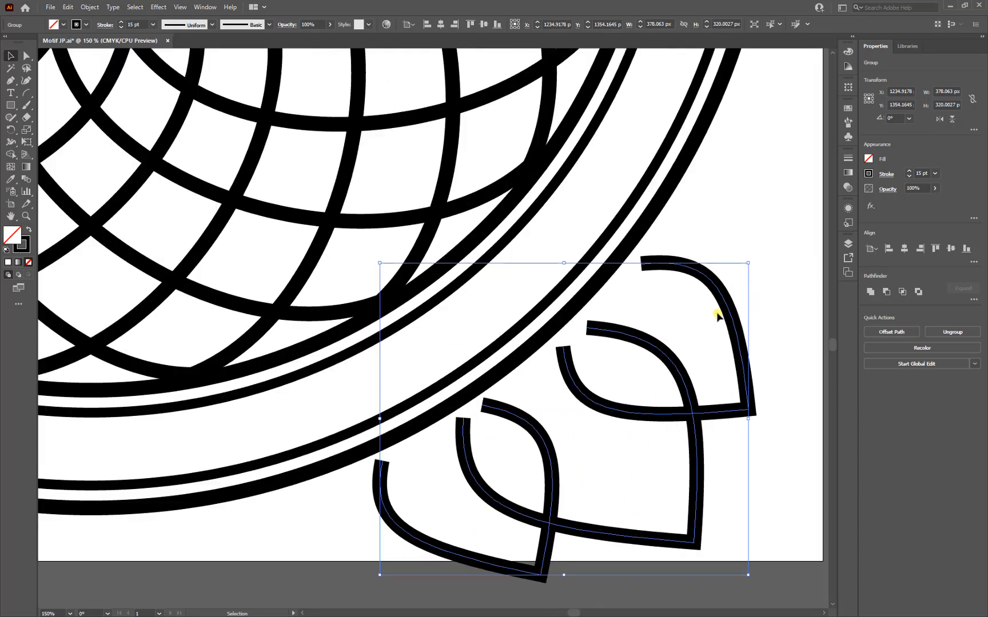
drag(726, 306, 716, 288)
click(772, 211)
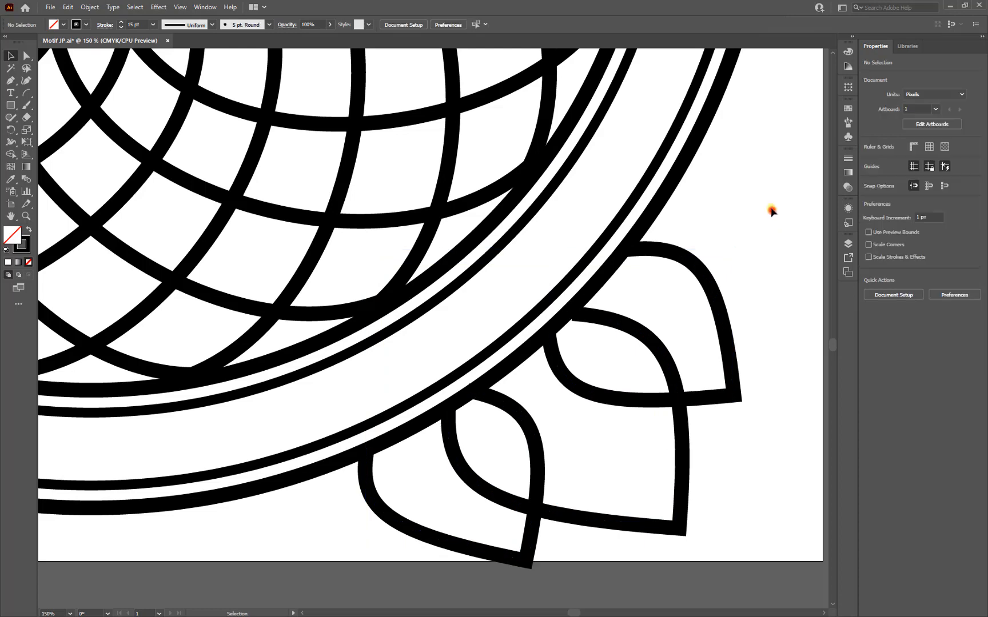
scroll(677, 293, down, 5)
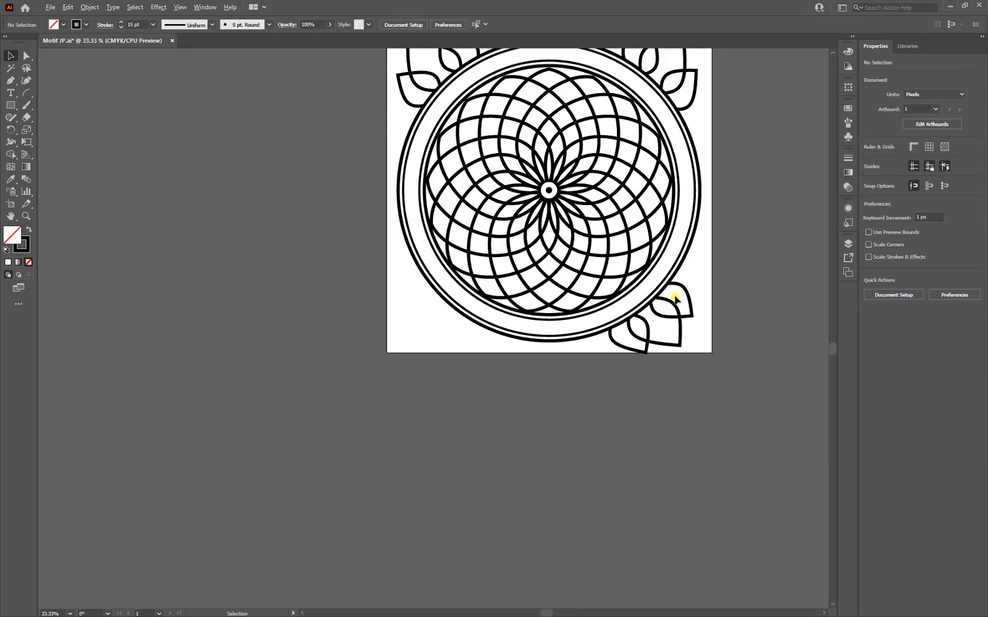
Shift the lower-right petal group up and right to about X 1255, Y 1306 px and rotate it slightly counterclockwise to follow the circle
scroll(675, 296, up, 5)
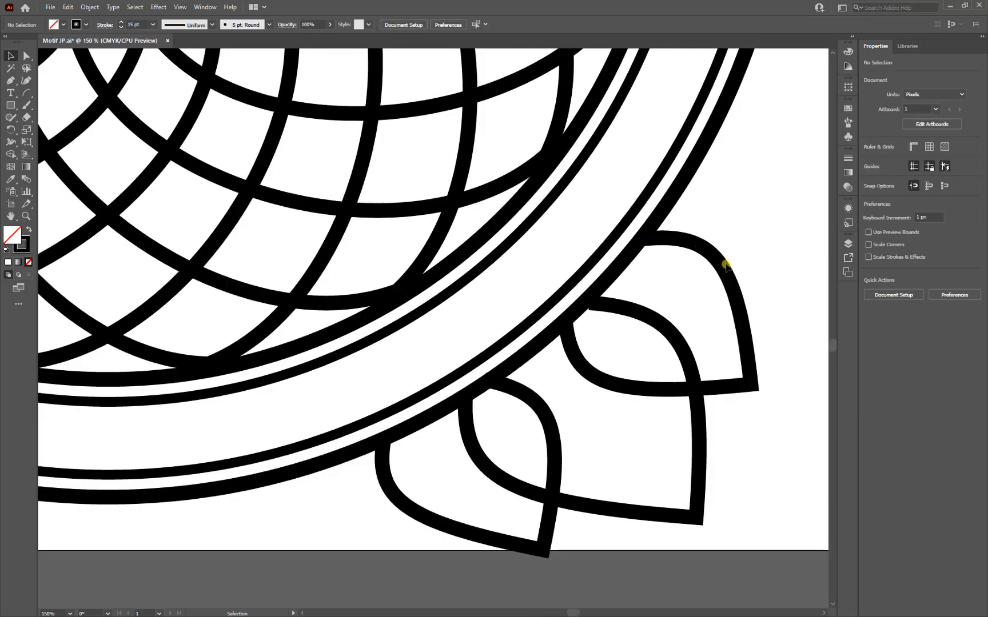
drag(724, 265, 749, 233)
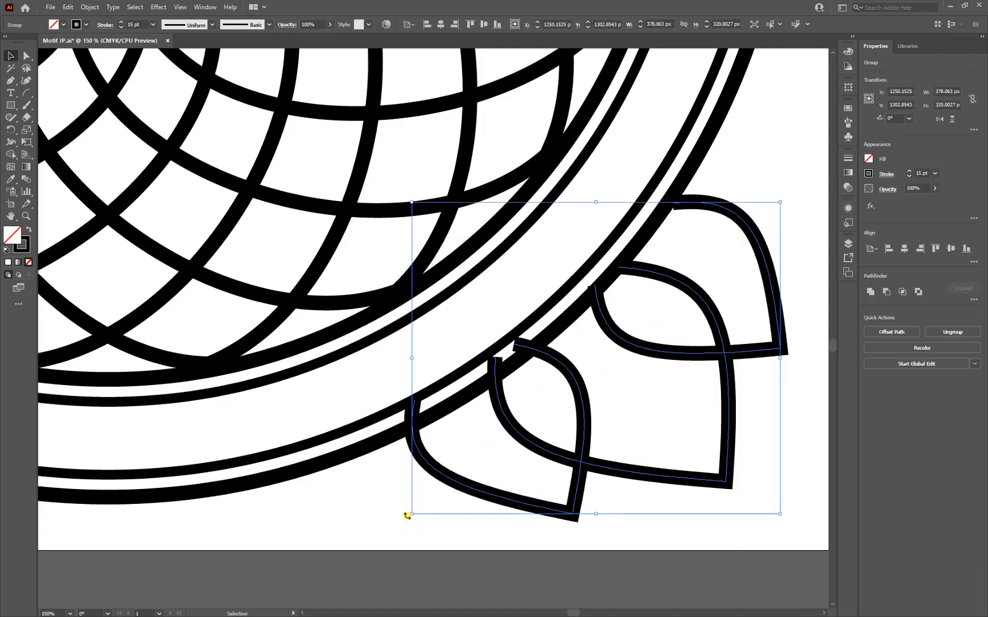
drag(406, 517, 407, 521)
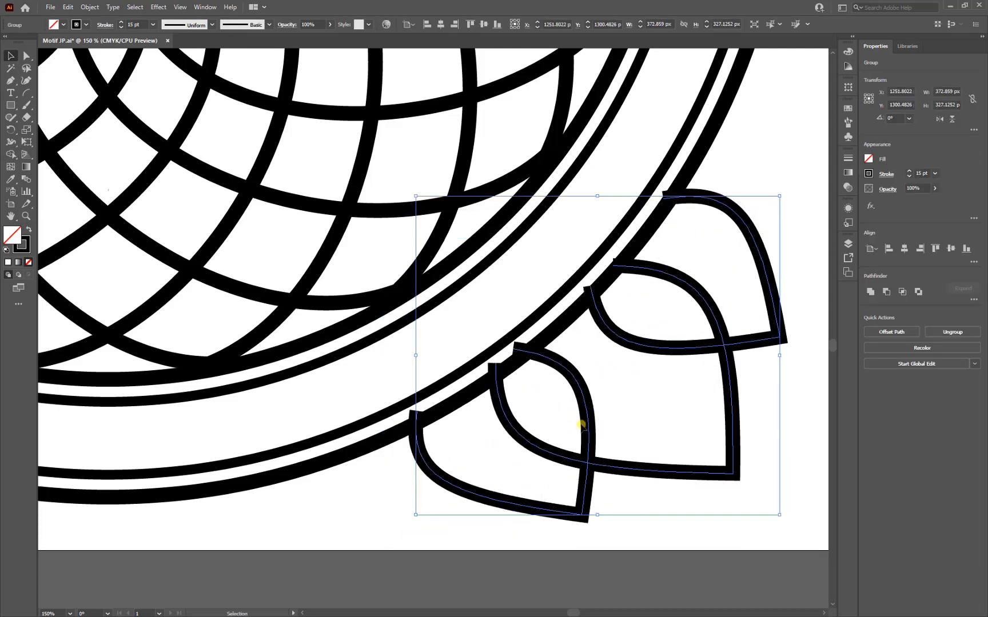
click(595, 439)
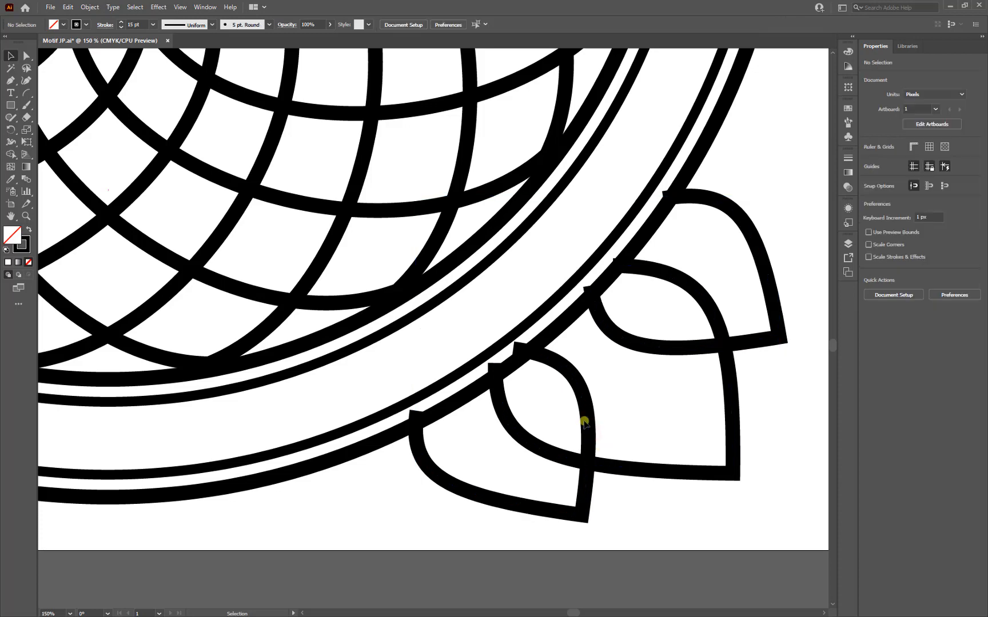
click(588, 423)
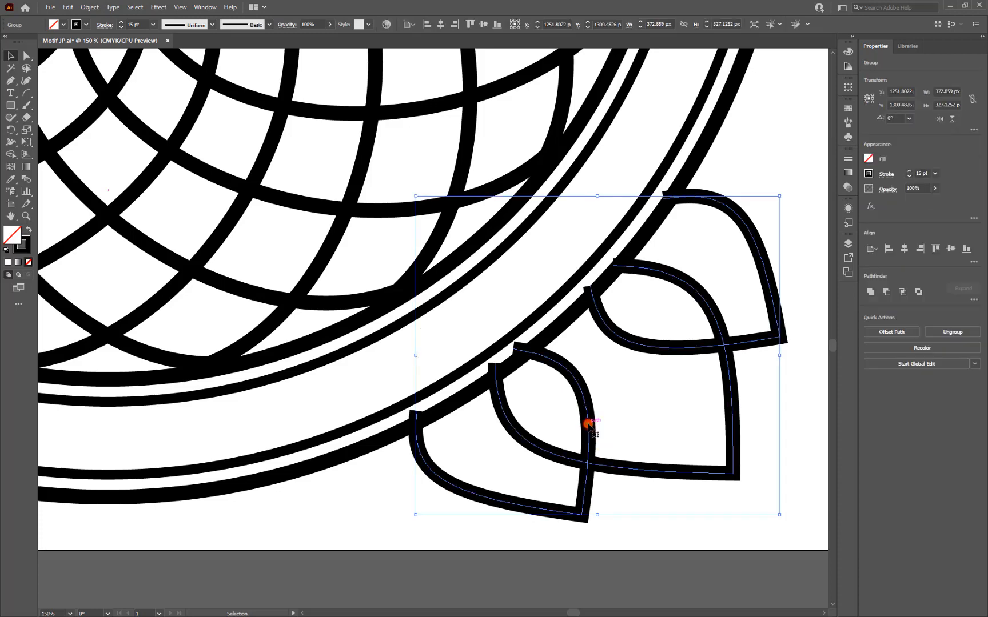
drag(588, 423, 591, 428)
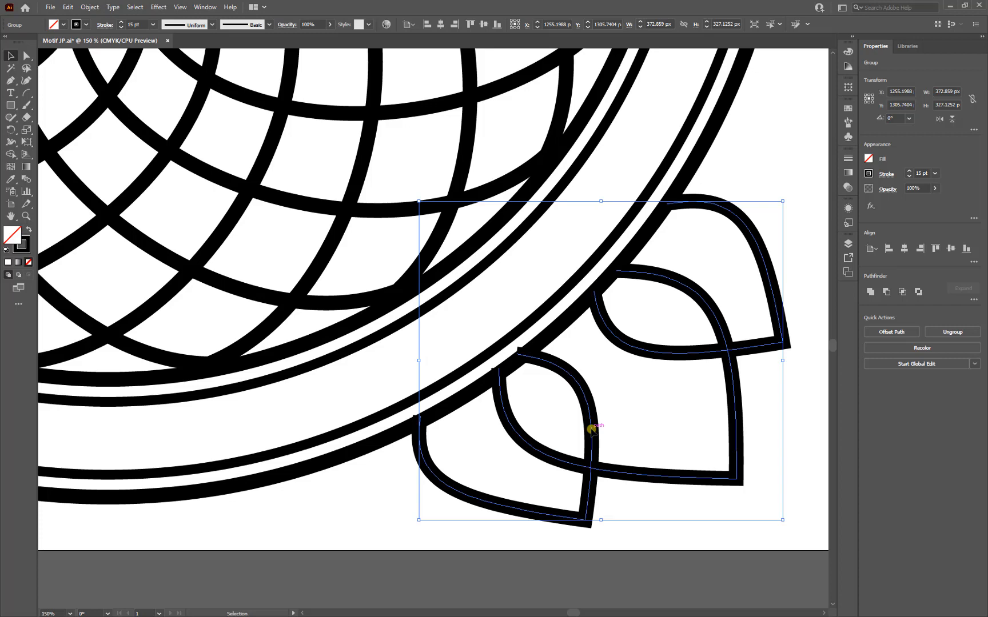
Nudge the lower-right petal group 8 px down and 5 px left to fit the outer circle's edge
key(Down)
key(Down)
key(Down)
key(Down)
key(Down)
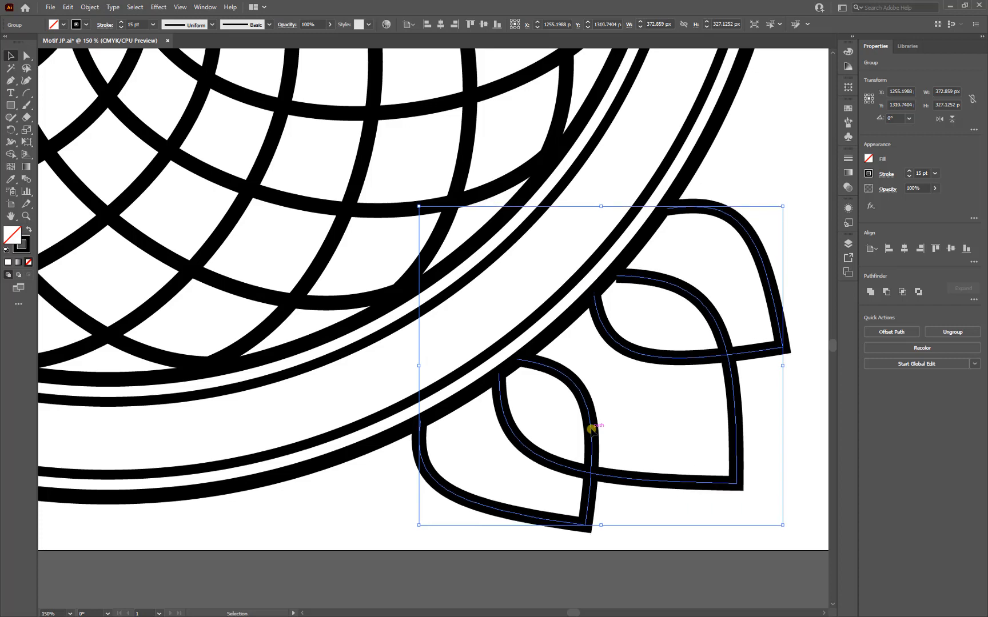
key(Left)
key(Left)
key(Left)
key(Left)
key(Left)
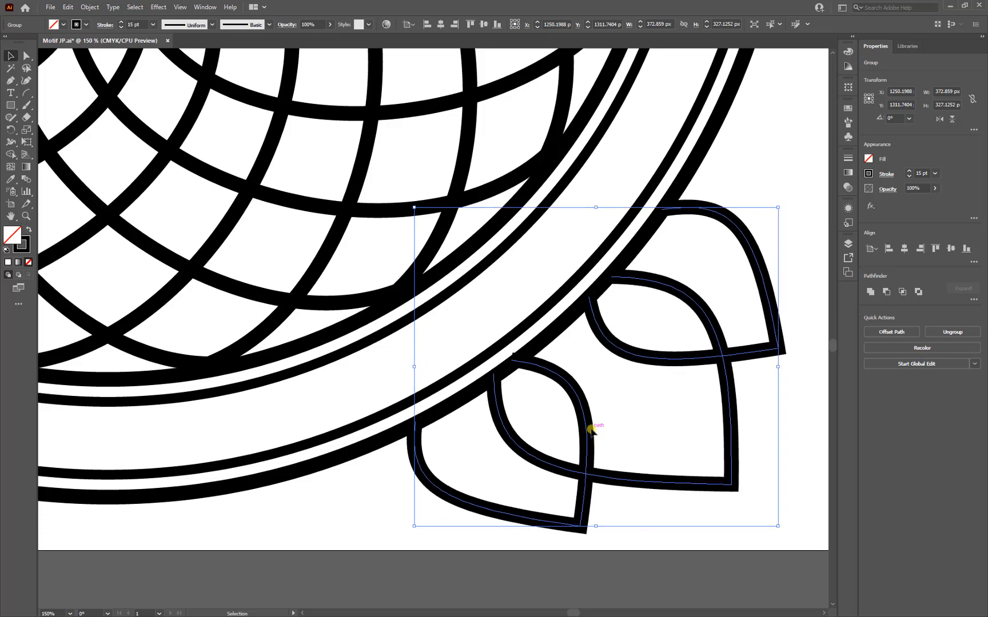
scroll(588, 445, down, 1)
scroll(589, 445, up, 1)
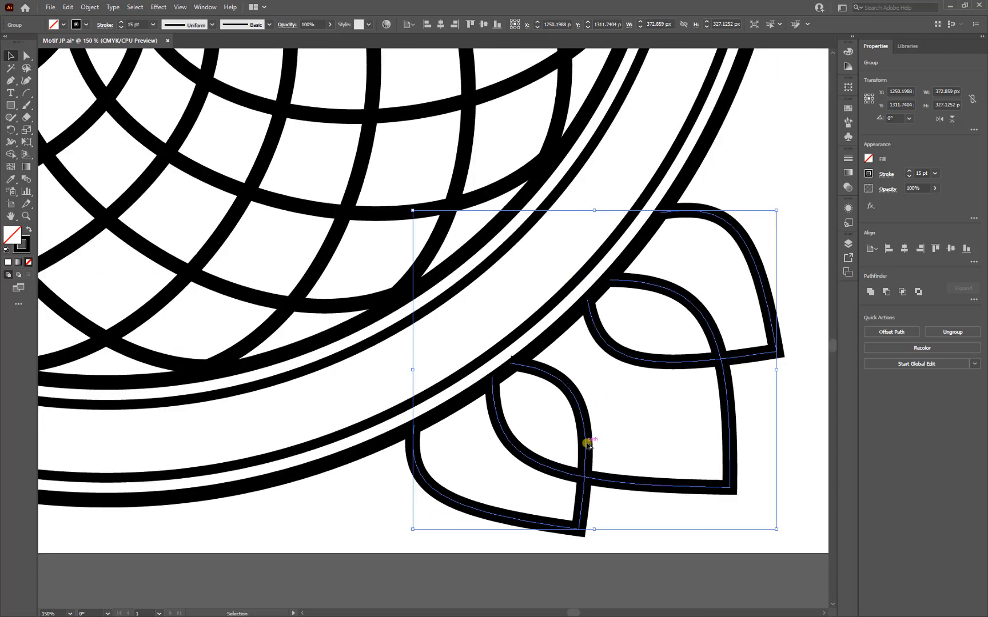
key(Down)
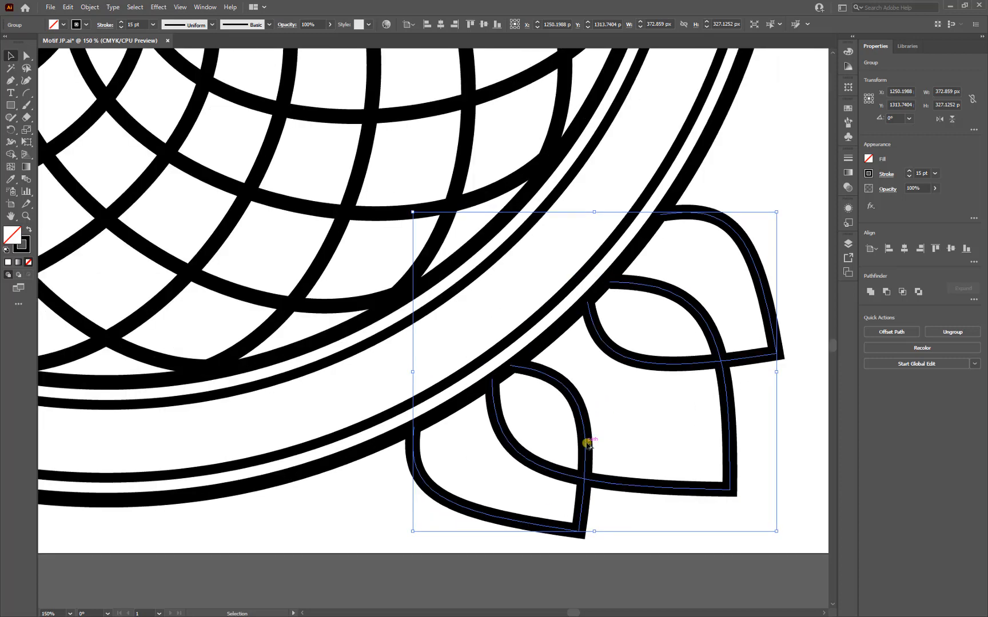
Copy the lower-right petal group to the lower-left corner and rotate the copy about a quarter turn clockwise so its petals point outward
scroll(589, 444, down, 3)
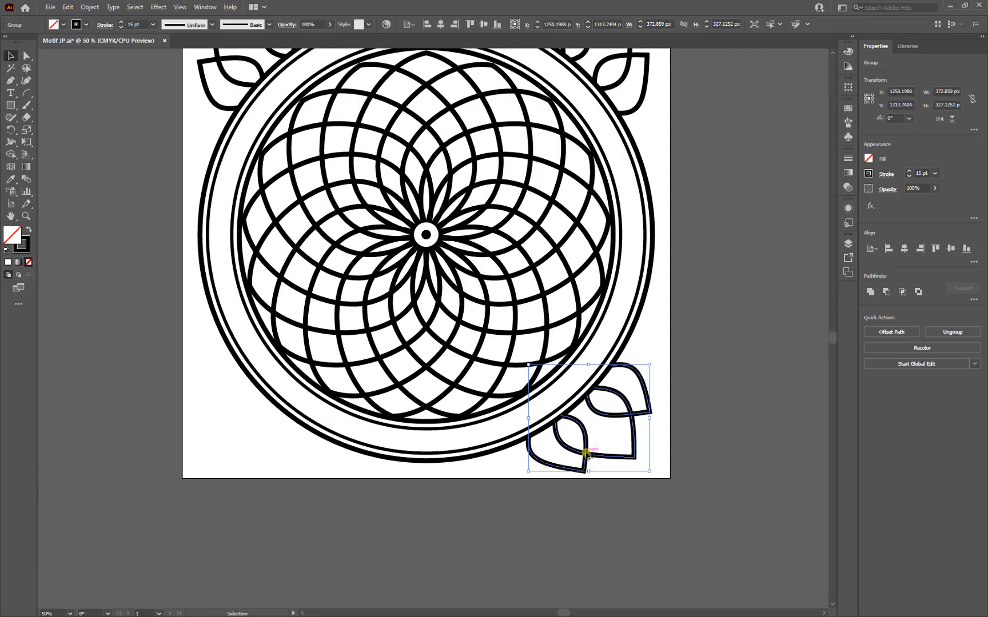
drag(589, 454, 259, 441)
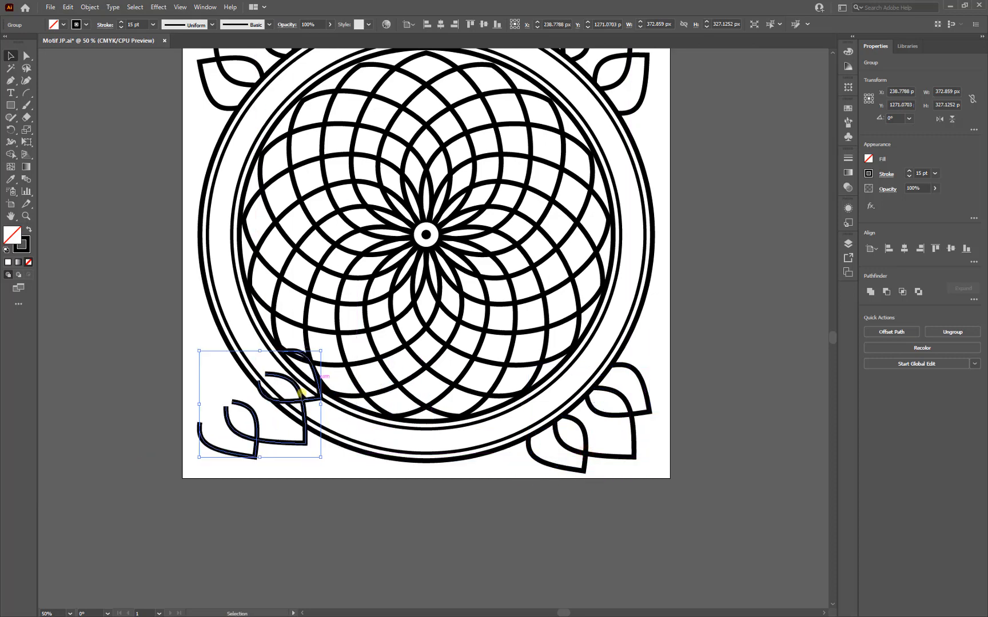
drag(193, 345, 303, 341)
Nudge the lower-left petal group left and rotate it slightly clockwise to sit on the outer circle at about X 216, Y 1281 px, leaving it deselected
key(Left)
key(Left)
key(Left)
key(Left)
key(Left)
key(Left)
key(Left)
key(Left)
key(Left)
key(Left)
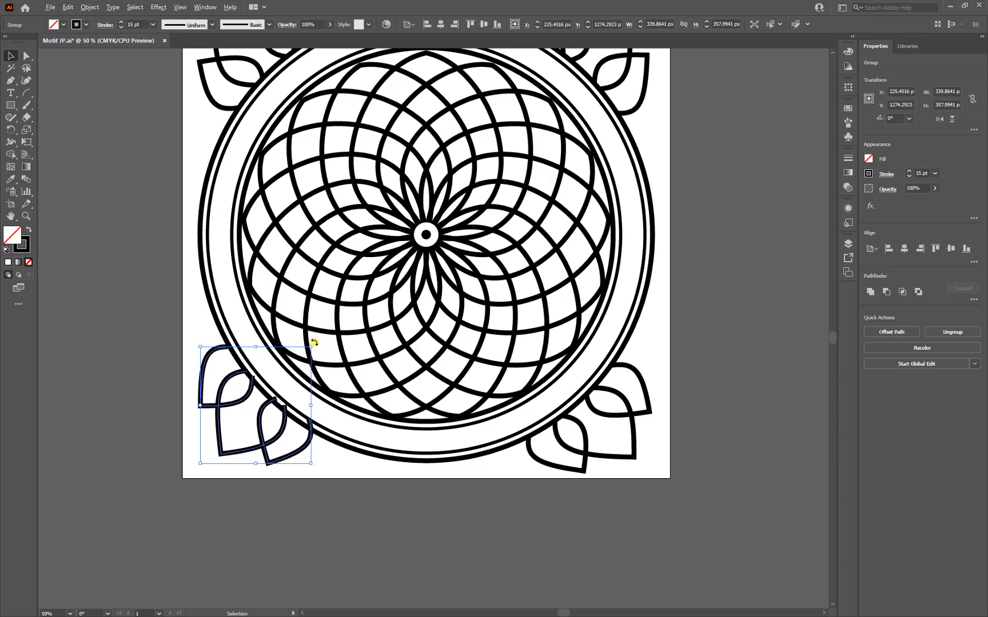
drag(314, 343, 317, 345)
scroll(317, 345, up, 2)
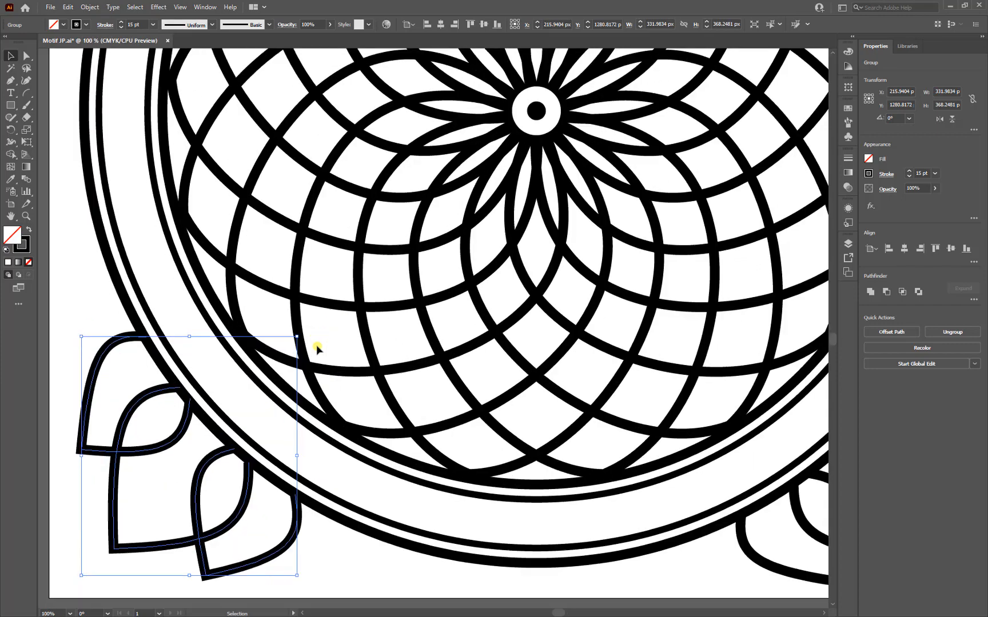
click(347, 457)
scroll(434, 365, down, 1)
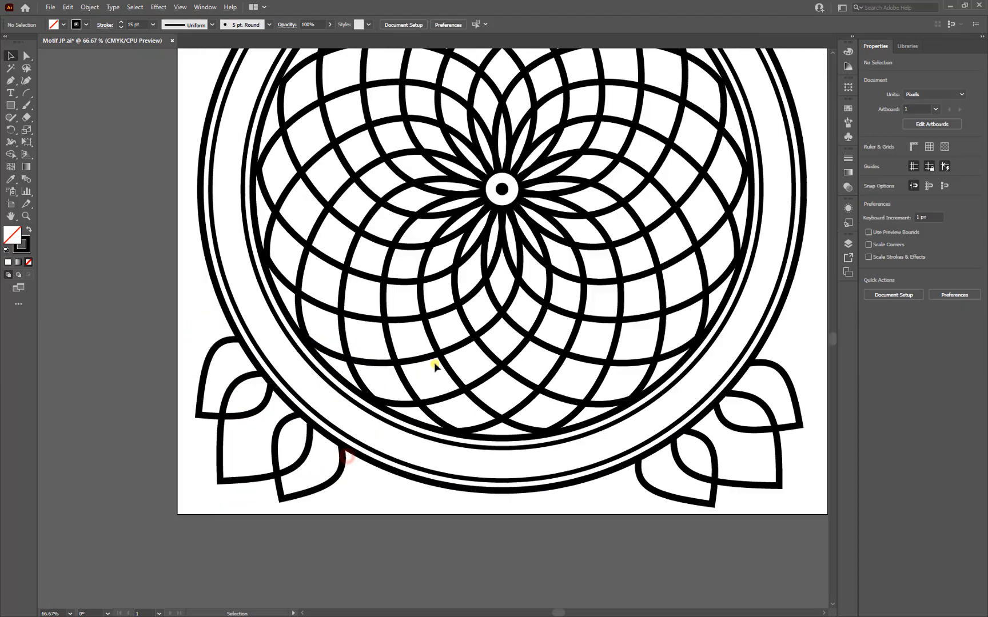
scroll(434, 366, down, 3)
scroll(623, 308, left, 1)
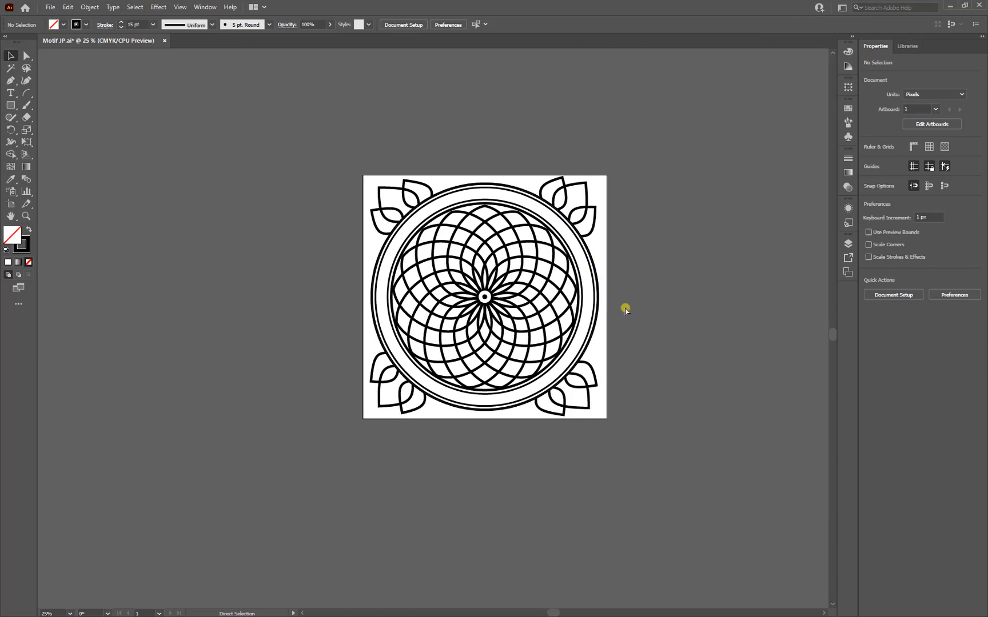
Offset the ring's inner 10 pt circle outward by 36 px to add a circle midway across the ring
scroll(625, 309, right, 2)
scroll(581, 296, up, 1)
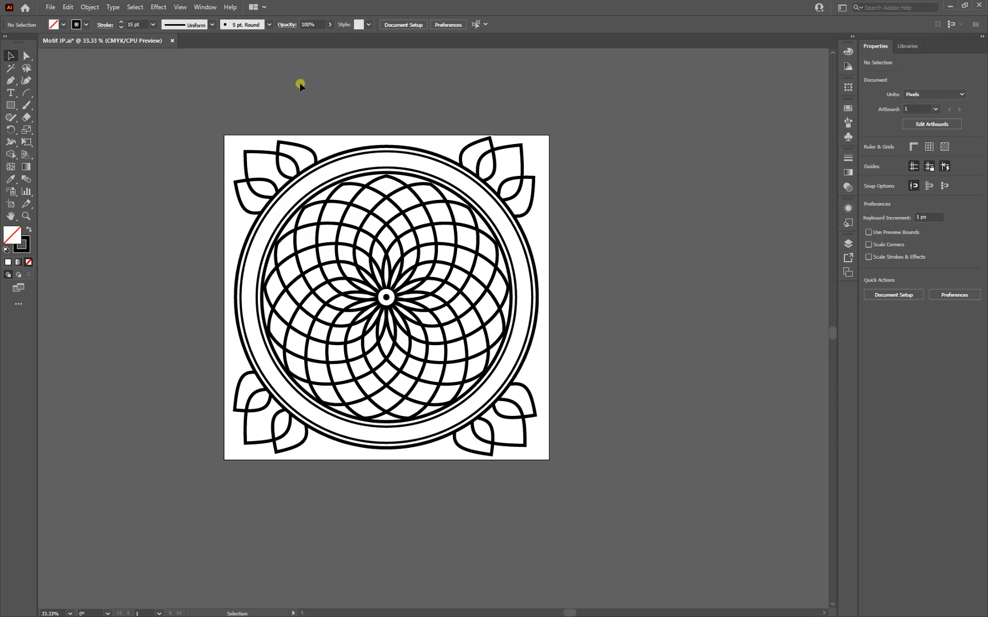
click(369, 167)
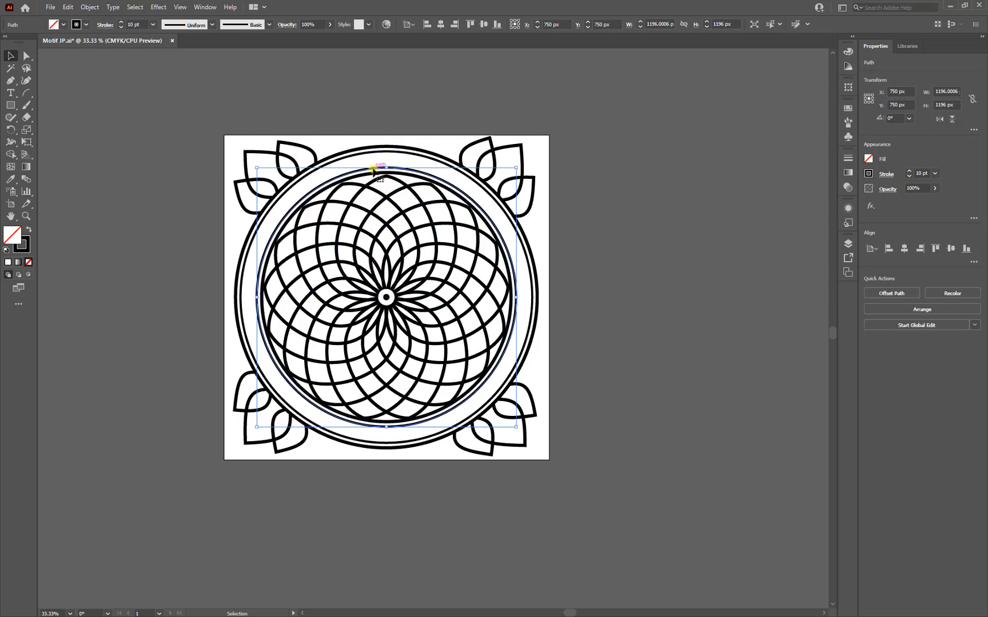
scroll(372, 185, up, 1)
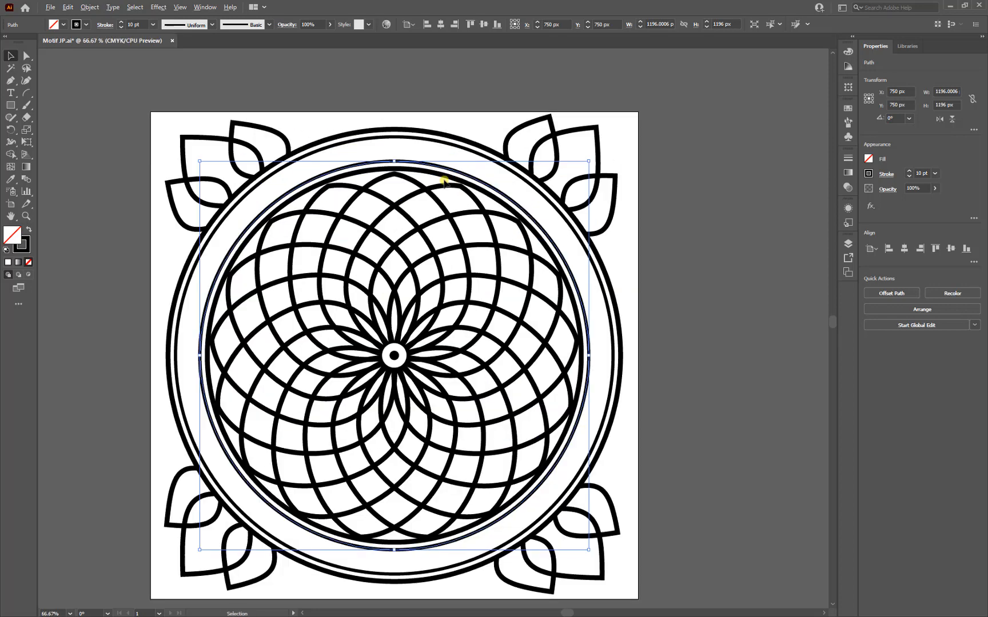
scroll(439, 174, up, 1)
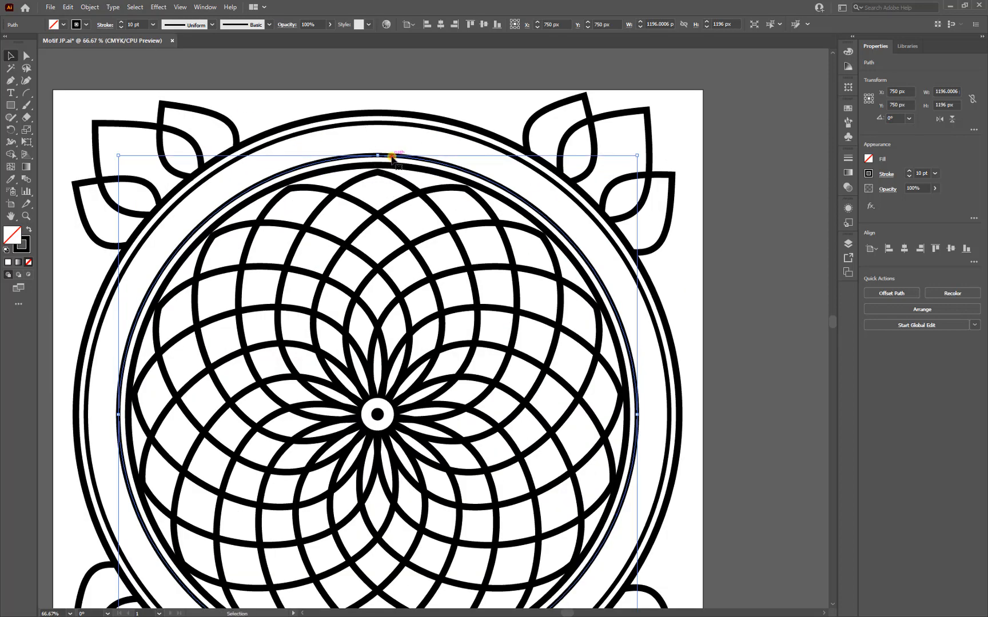
click(391, 156)
click(94, 7)
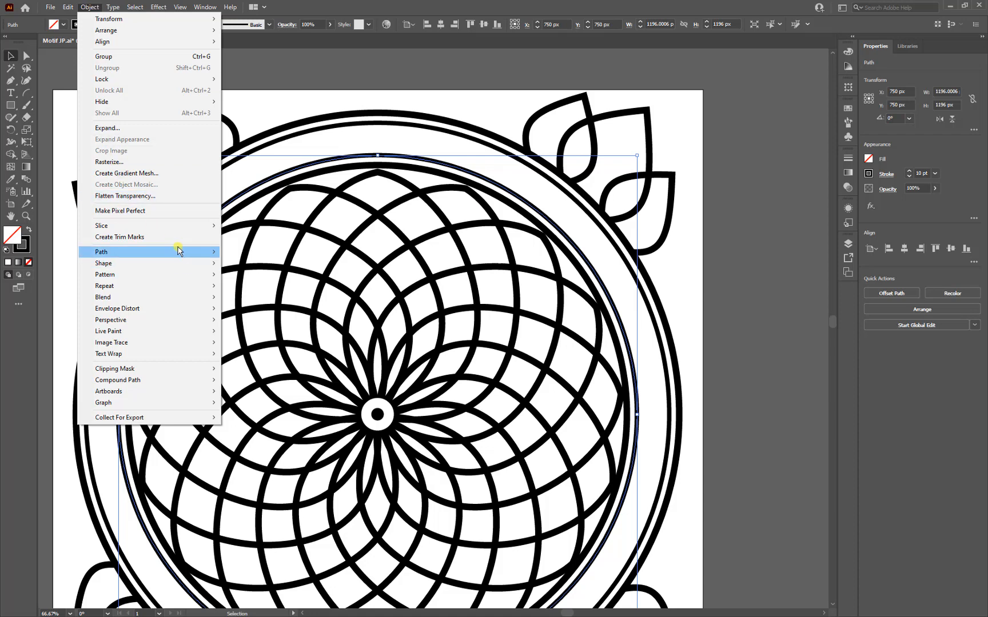
mouse_move(179, 252)
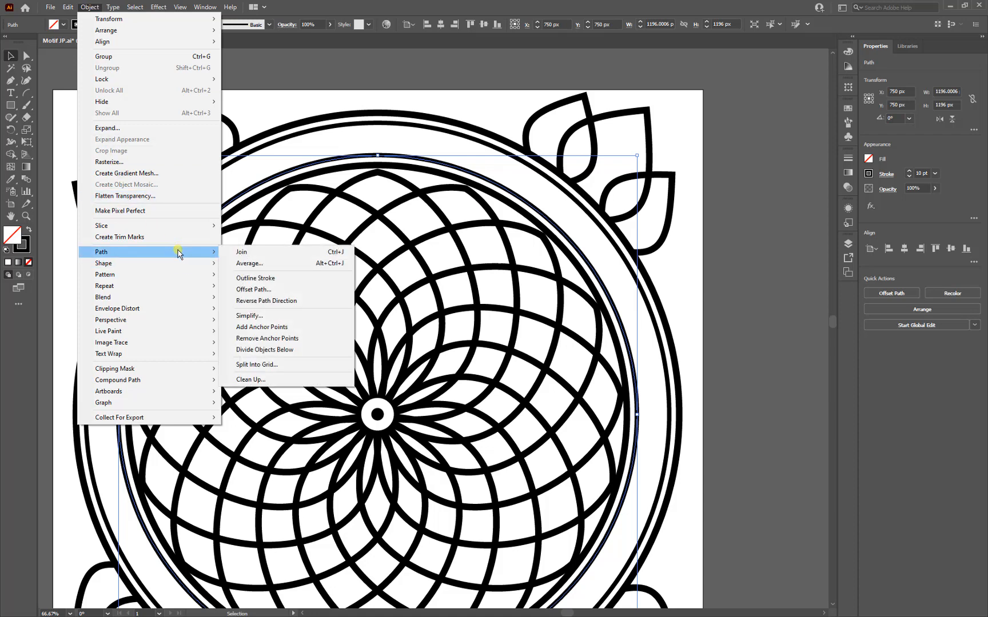
click(267, 289)
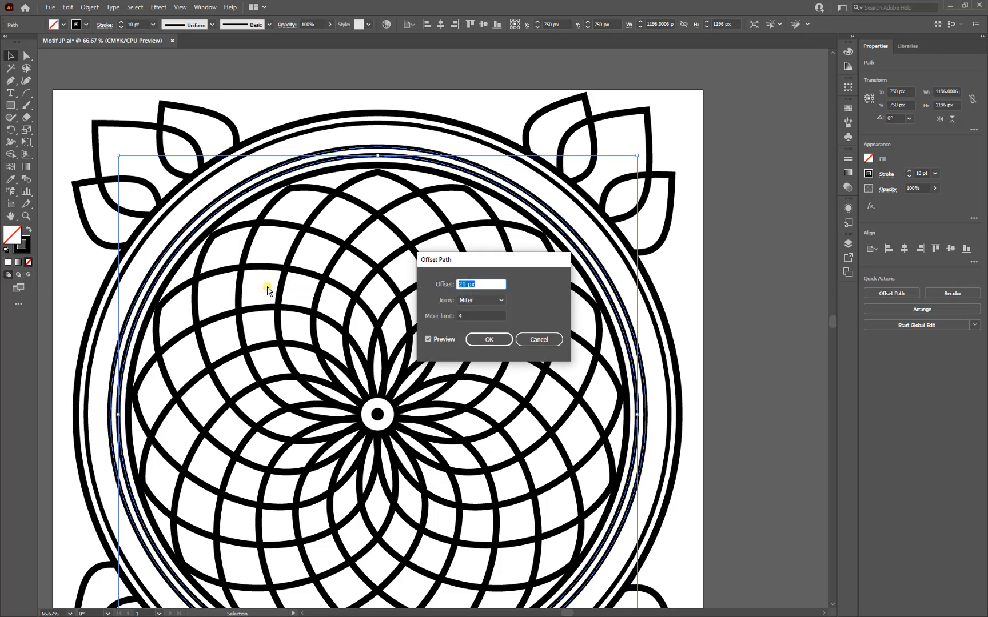
text(36)
key(Return)
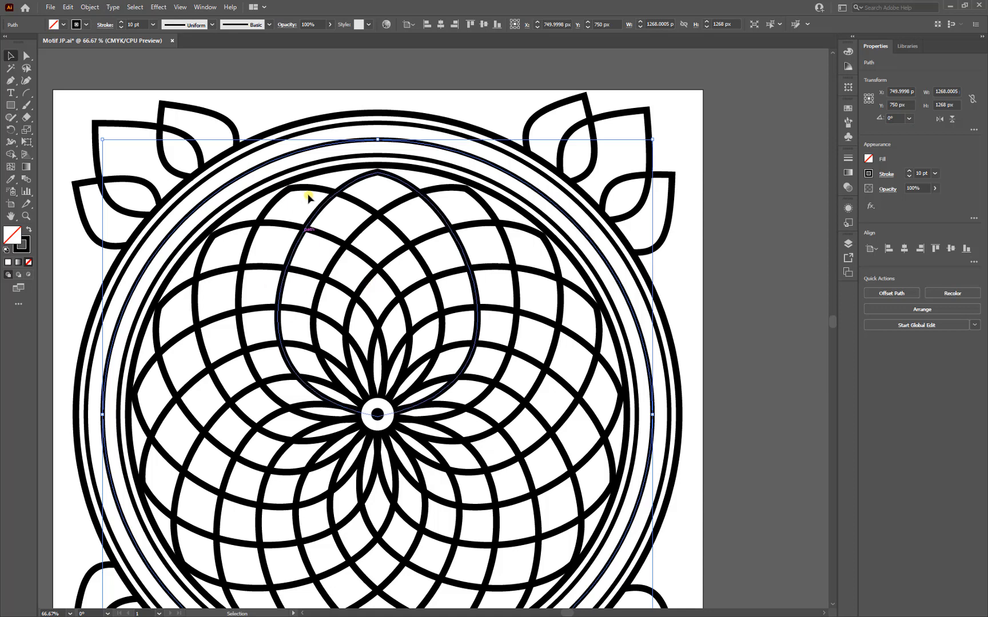
Set the new middle circle's stroke weight to 66 pt and turn on its dashed line
click(885, 176)
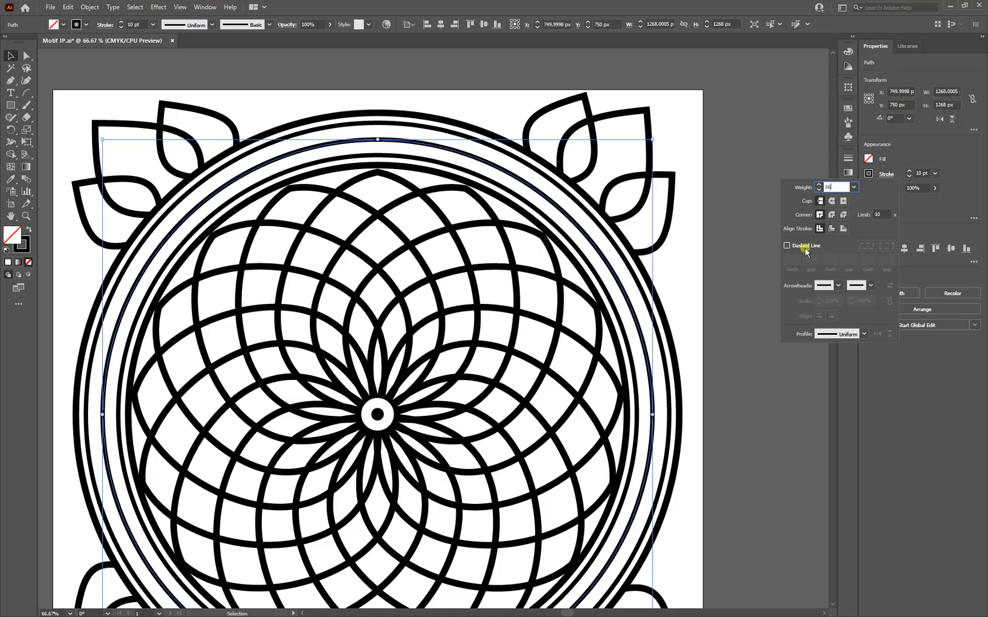
key(ctrl)
key(ctrl)
key(ctrl)
click(787, 246)
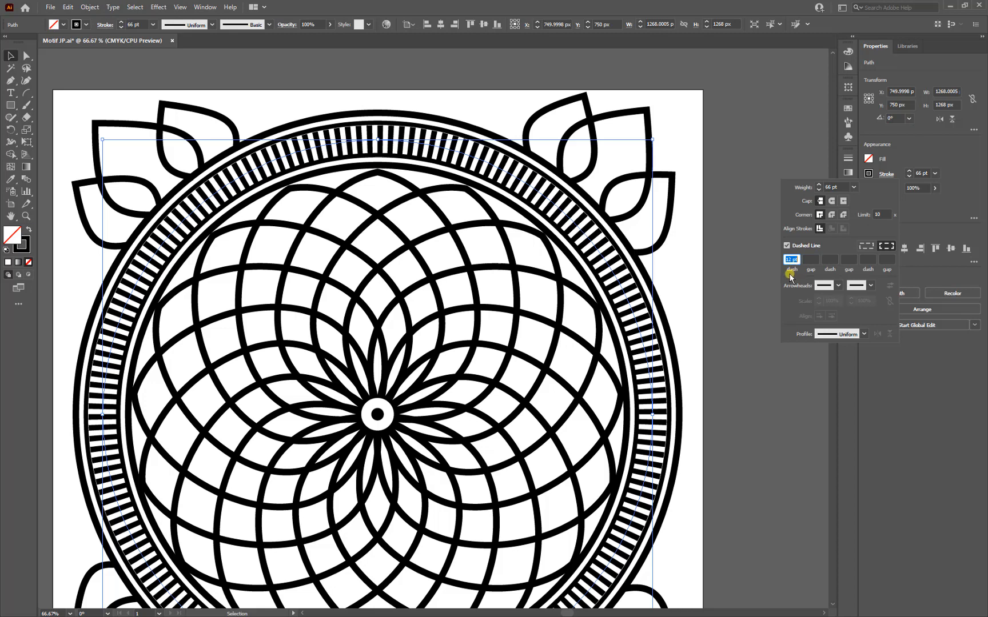
Define the middle circle's dash pattern as 10 pt dash, 10 pt gap, 10 pt dash and 90 pt gap
text(10)
key(Tab)
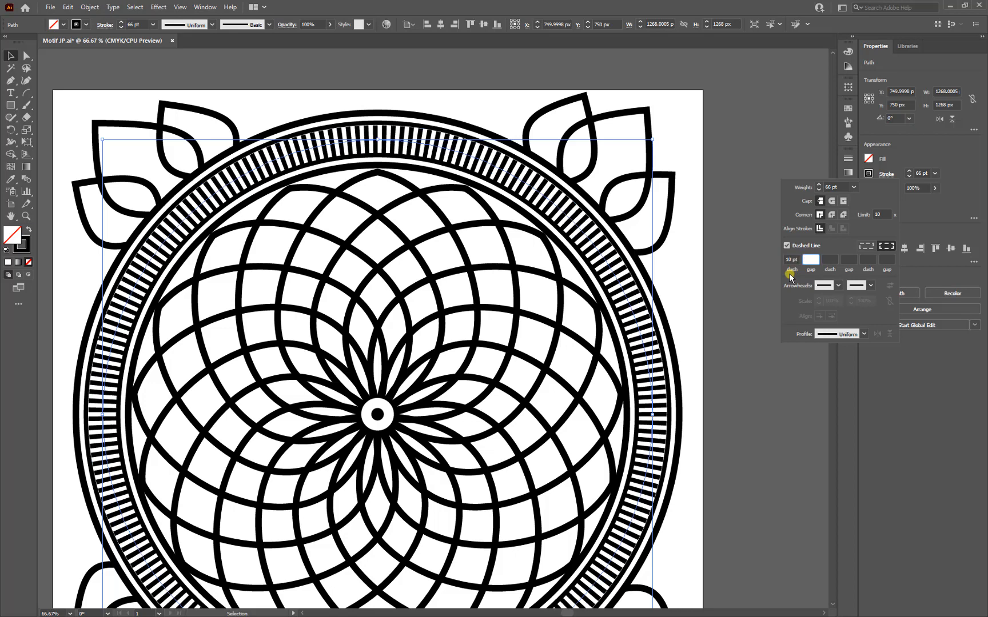
text(10)
key(Tab)
key(Tab)
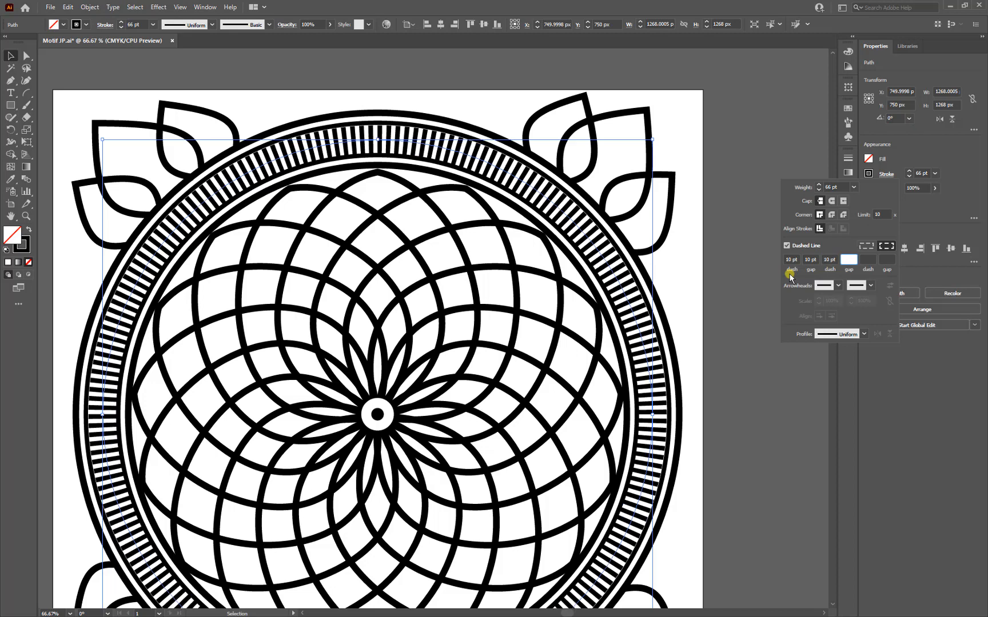
text(50)
click(844, 242)
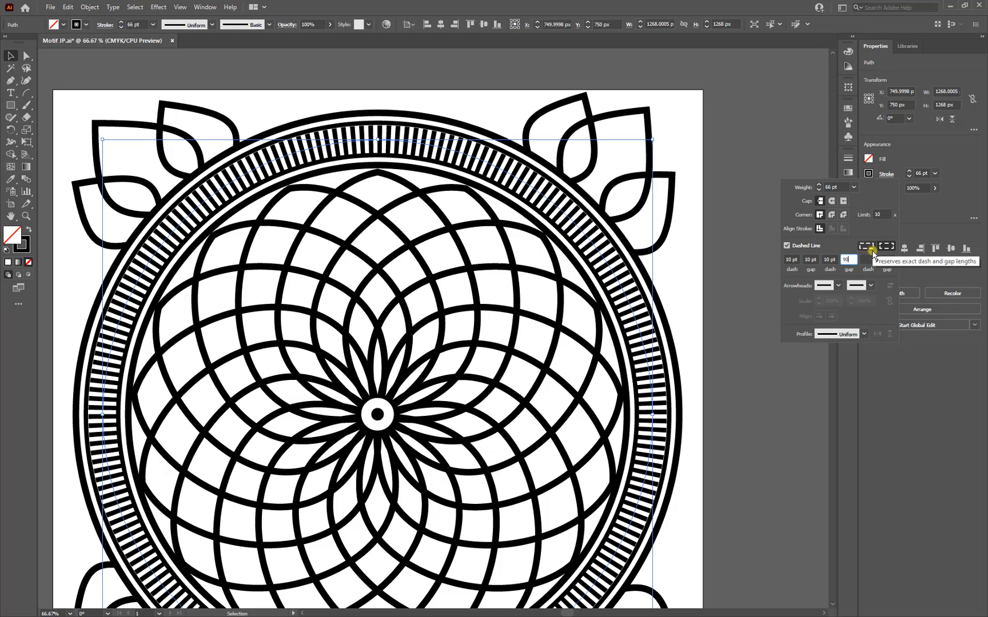
click(850, 258)
text(90)
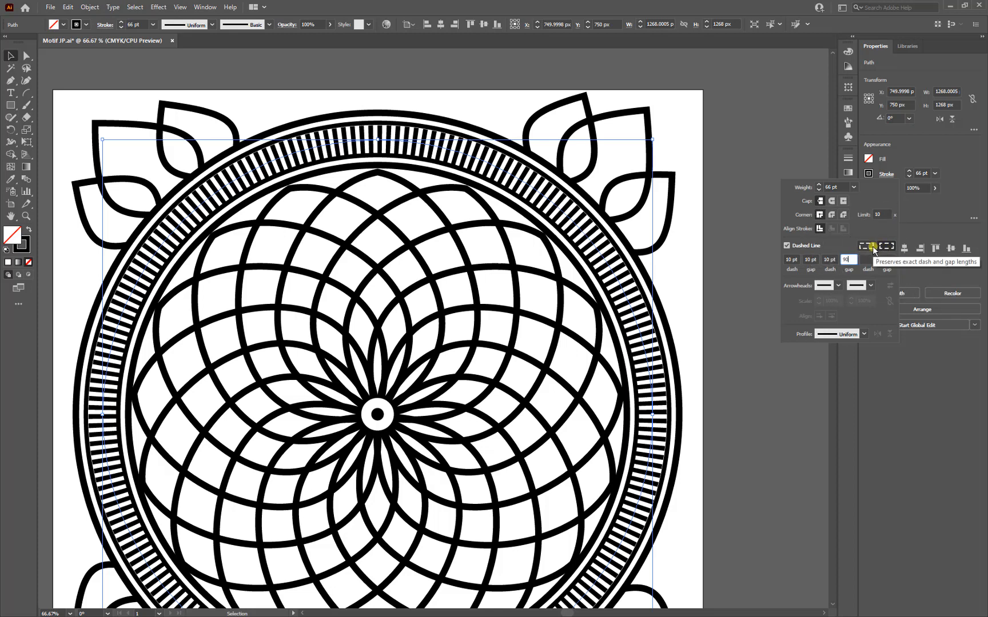
Make the dashed stroke preserve exact dash and gap lengths, then deselect the circle and save the document
click(869, 249)
click(869, 249)
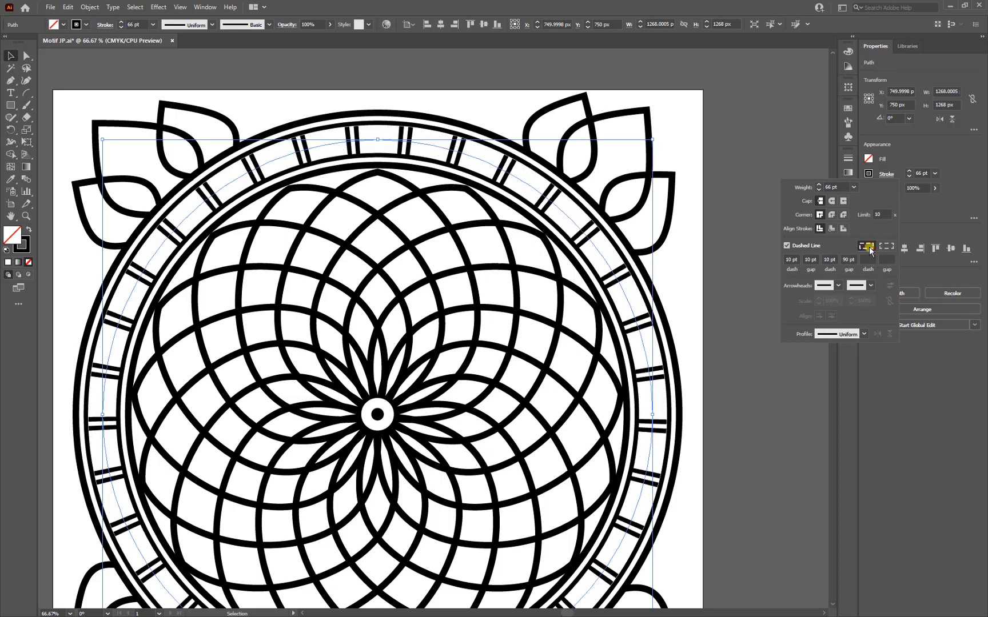
click(739, 242)
click(739, 218)
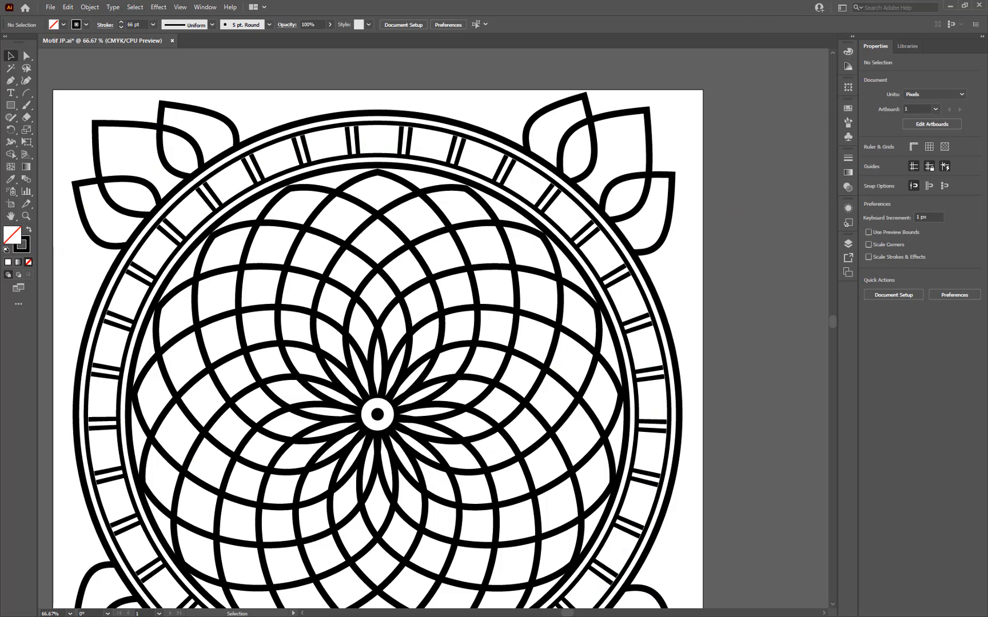
key(ctrl+s)
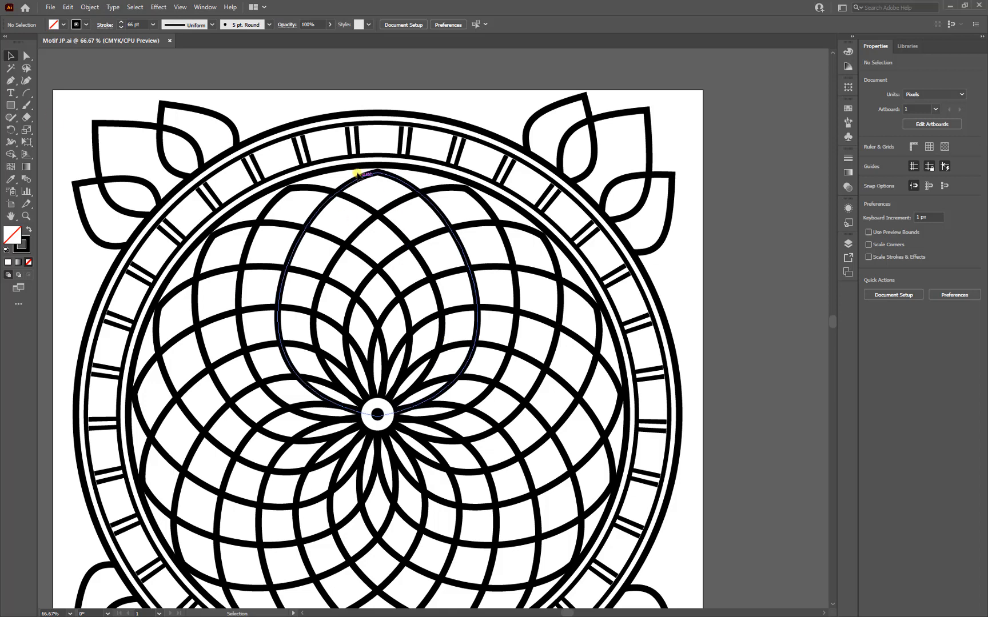
Activate the Ellipse tool with a black fill and no stroke
click(10, 106)
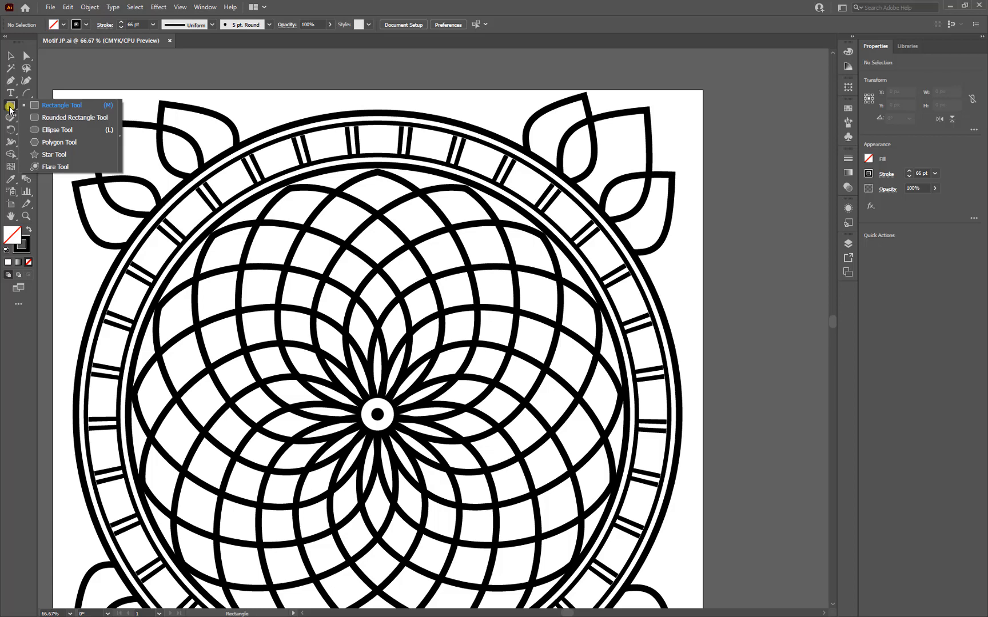
click(57, 130)
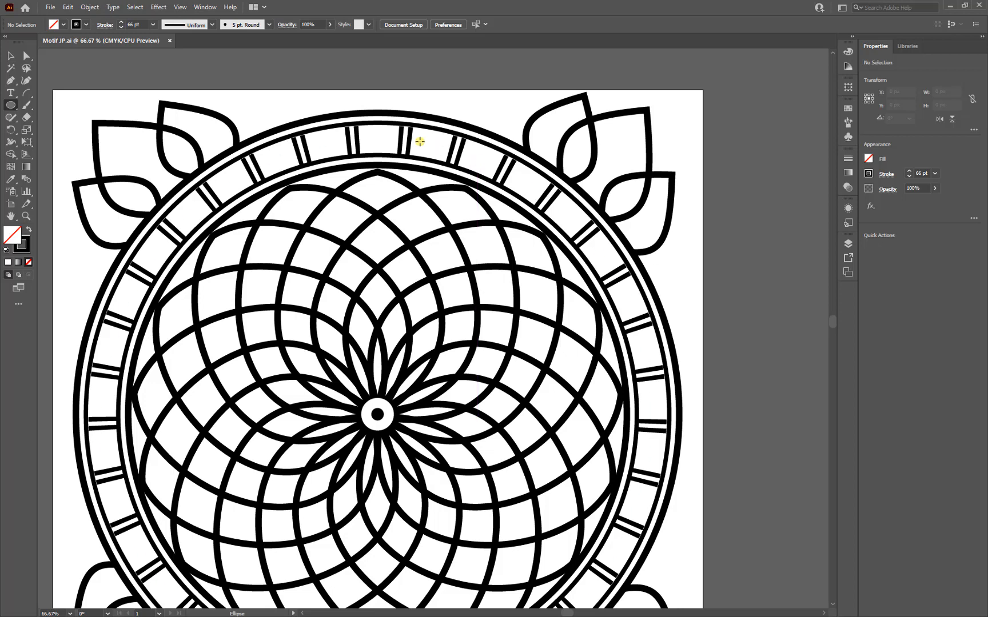
click(135, 7)
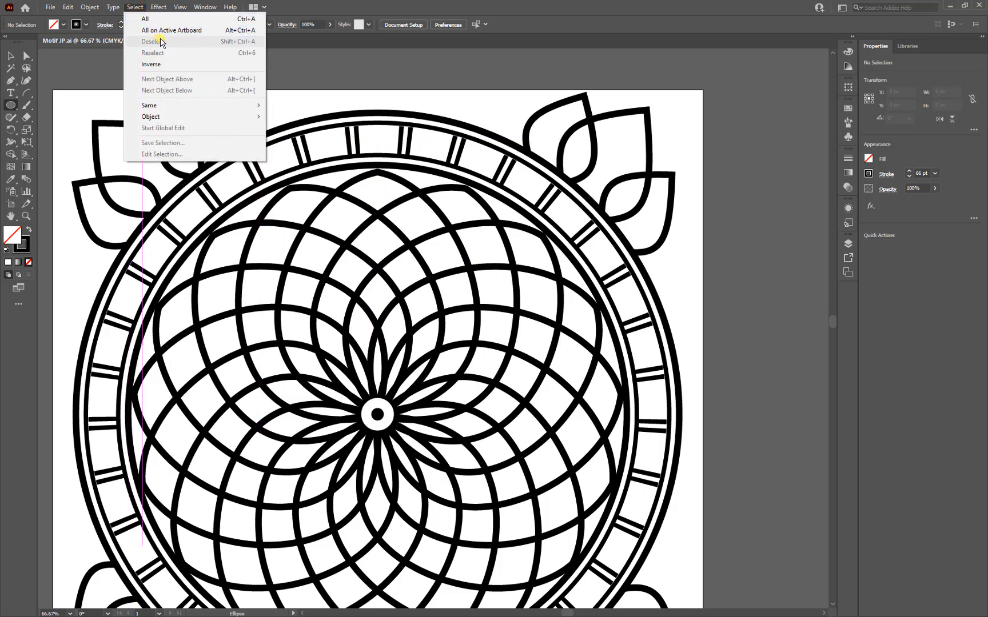
click(133, 7)
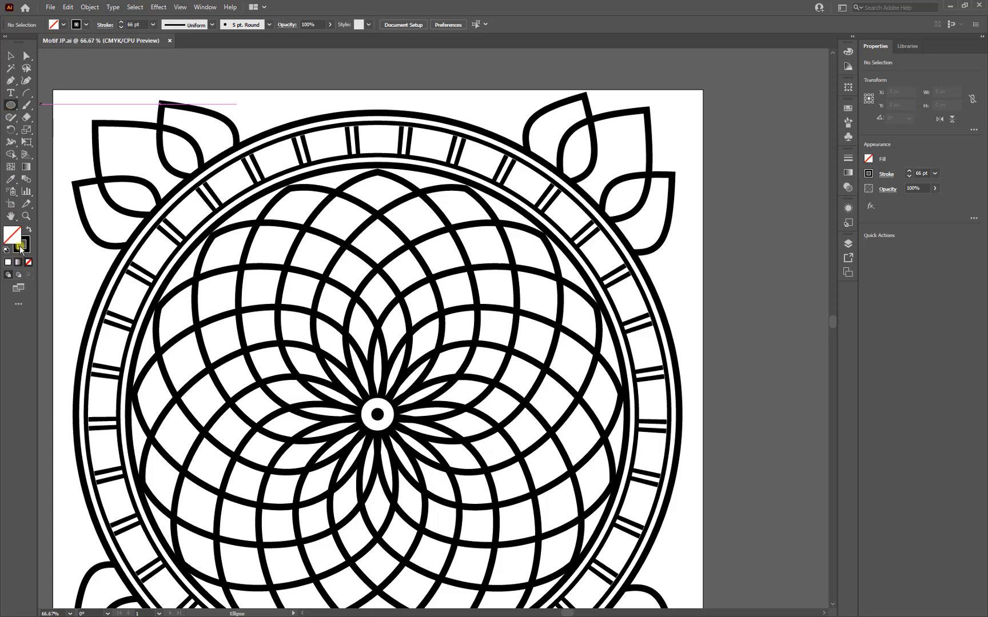
click(63, 26)
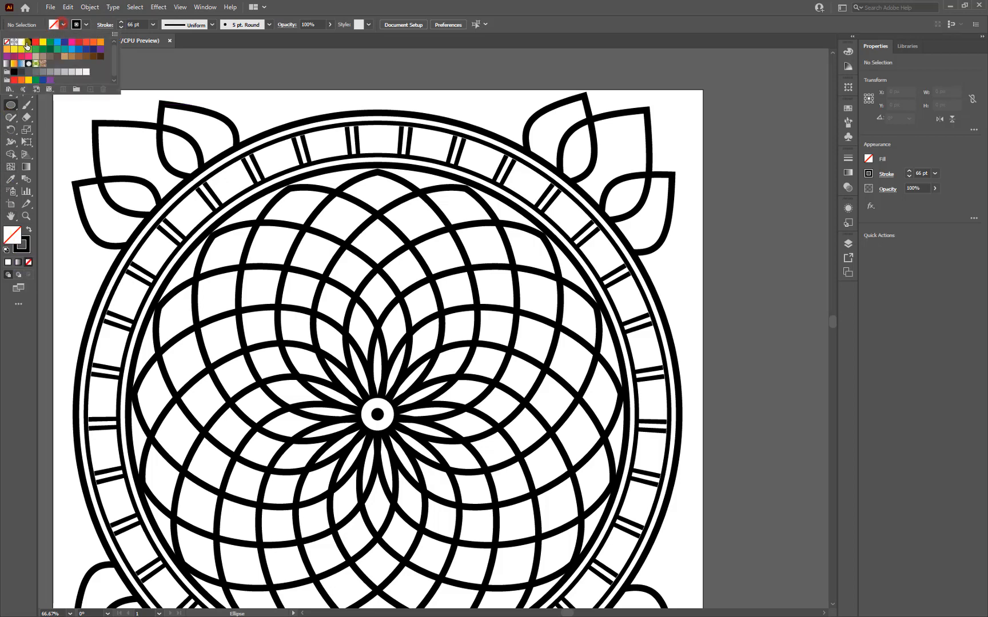
click(29, 43)
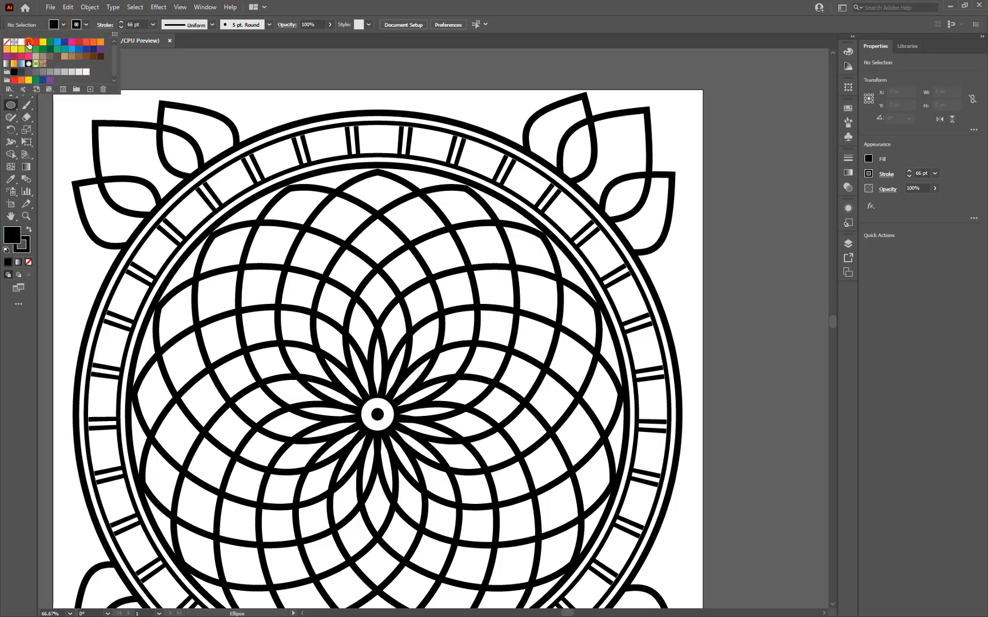
click(87, 25)
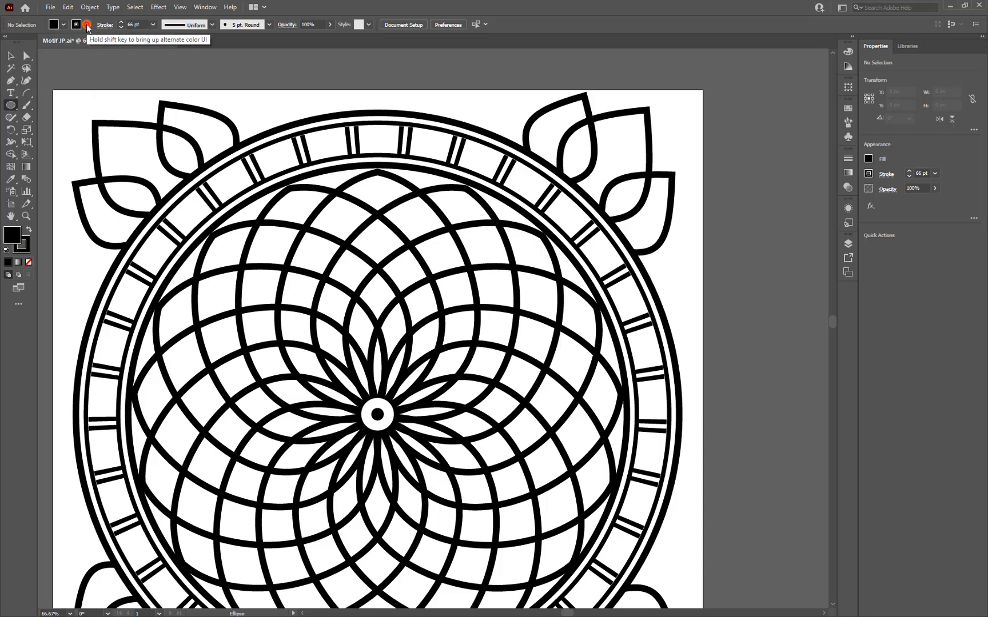
click(86, 26)
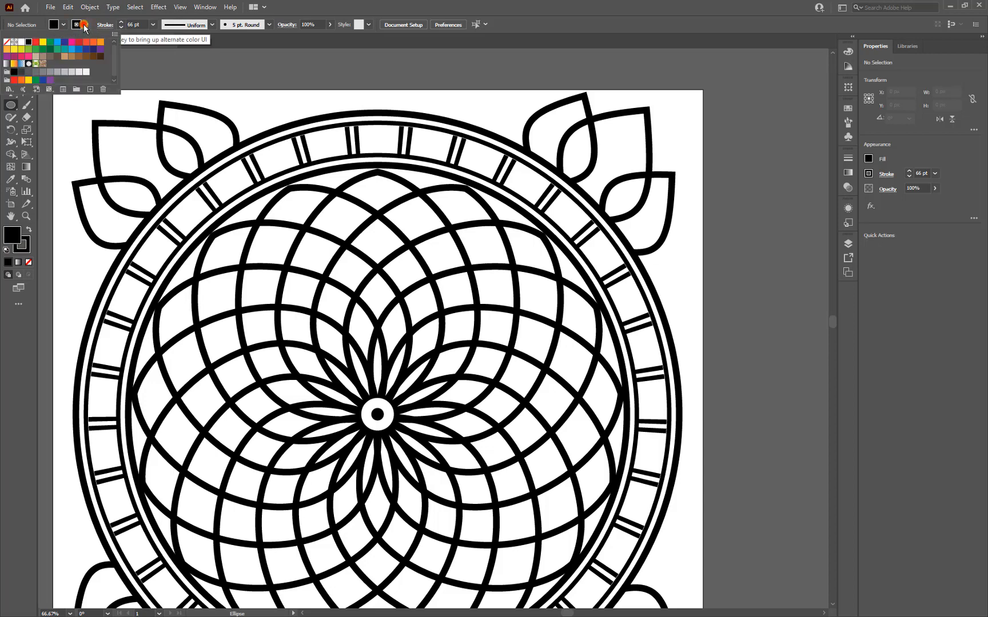
click(5, 43)
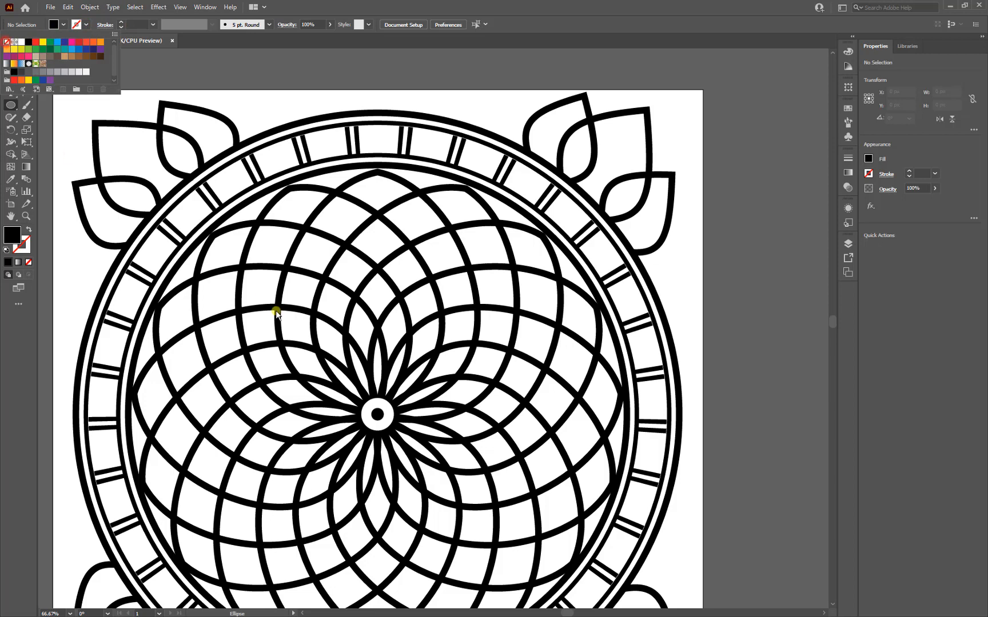
Create an ellipse 23 px wide and 62 px high near the tip of the topmost petal
click(375, 192)
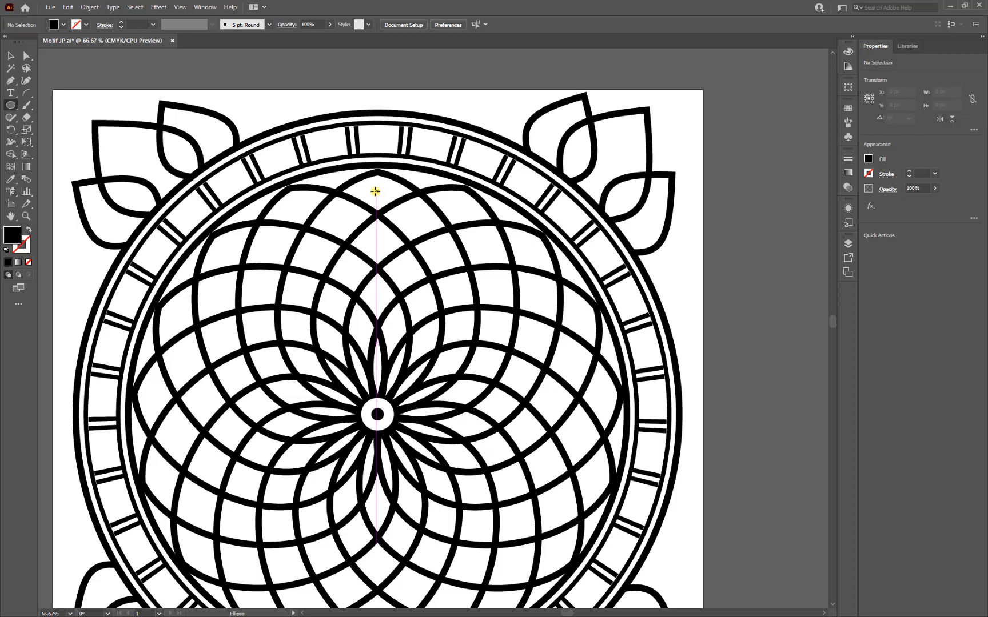
click(375, 191)
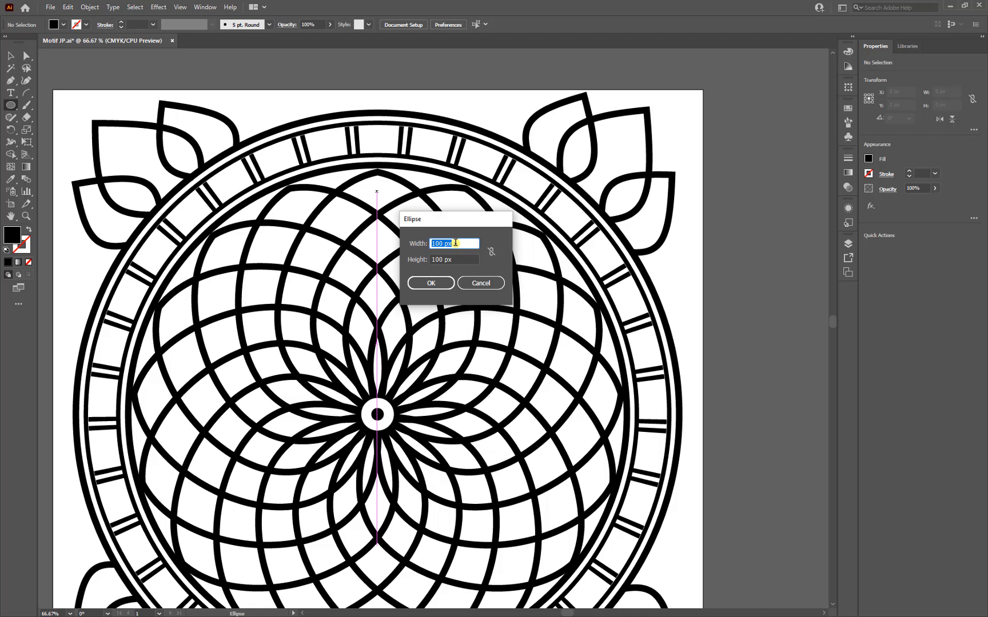
text(23)
key(Tab)
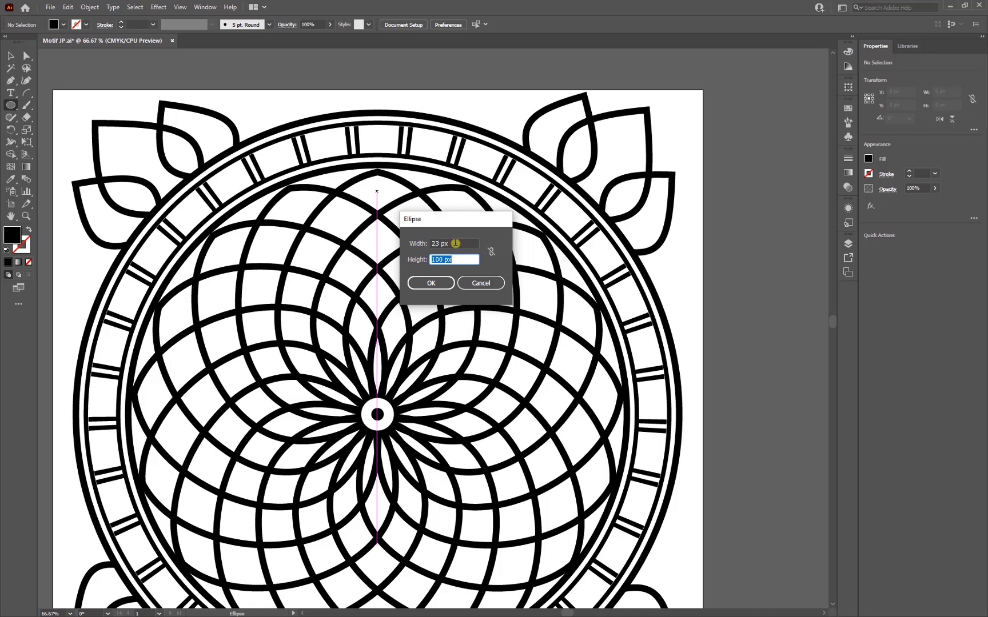
text(62)
click(432, 283)
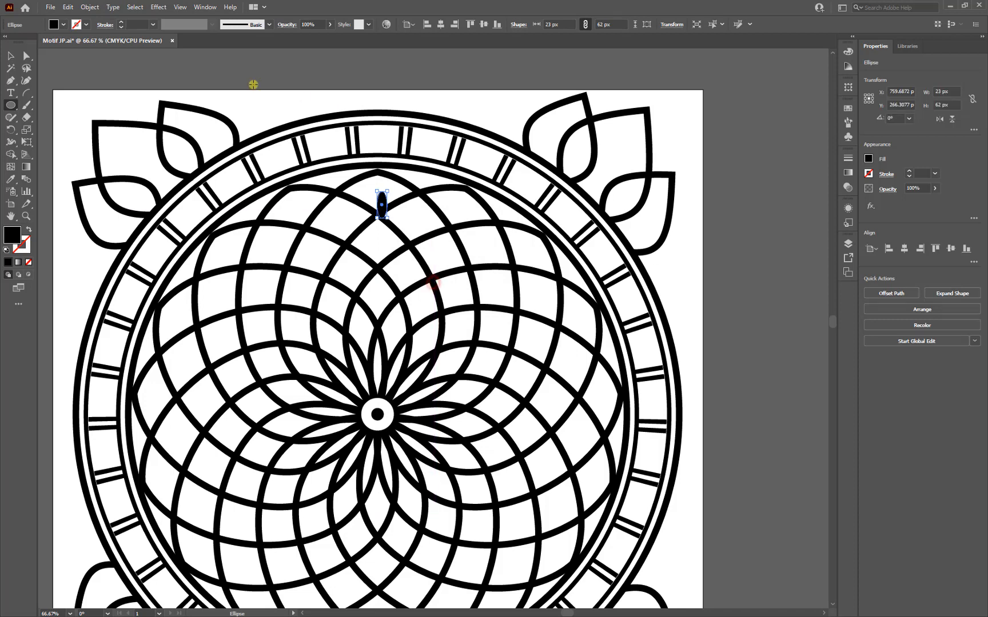
Move the small black ellipse into the topmost petal cell at about X 748, Y 237 px and leave it deselected
click(9, 56)
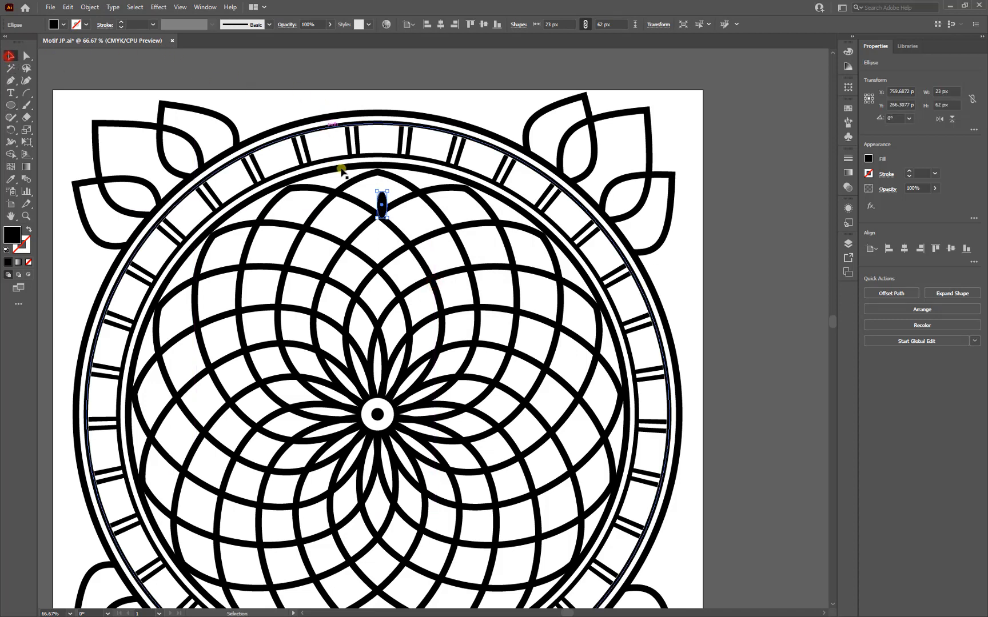
click(381, 198)
mouse_move(382, 198)
mouse_down()
mouse_move(372, 185)
mouse_move(383, 194)
mouse_up()
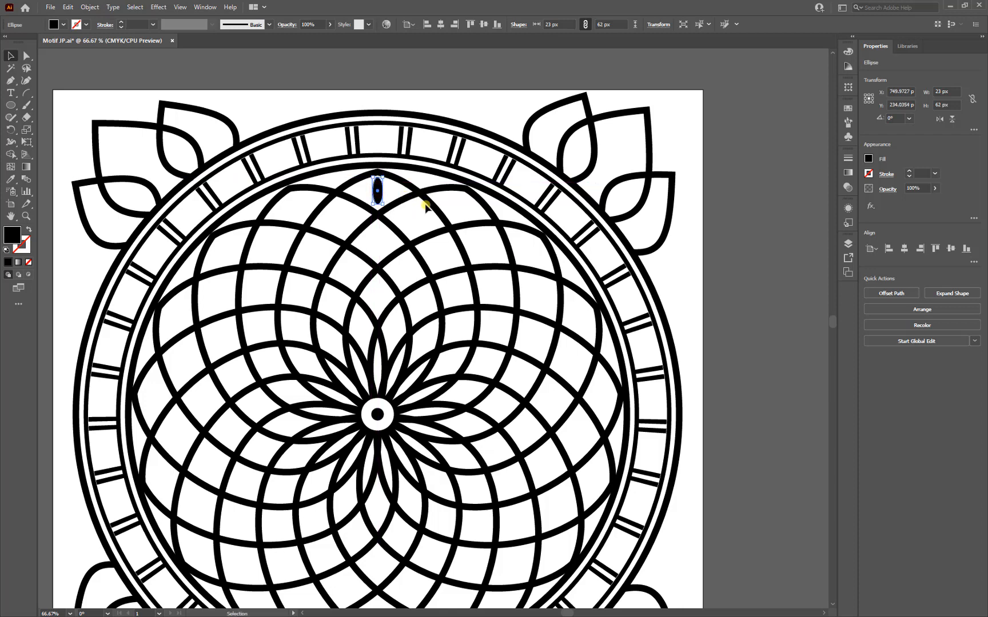
scroll(431, 203, up, 1)
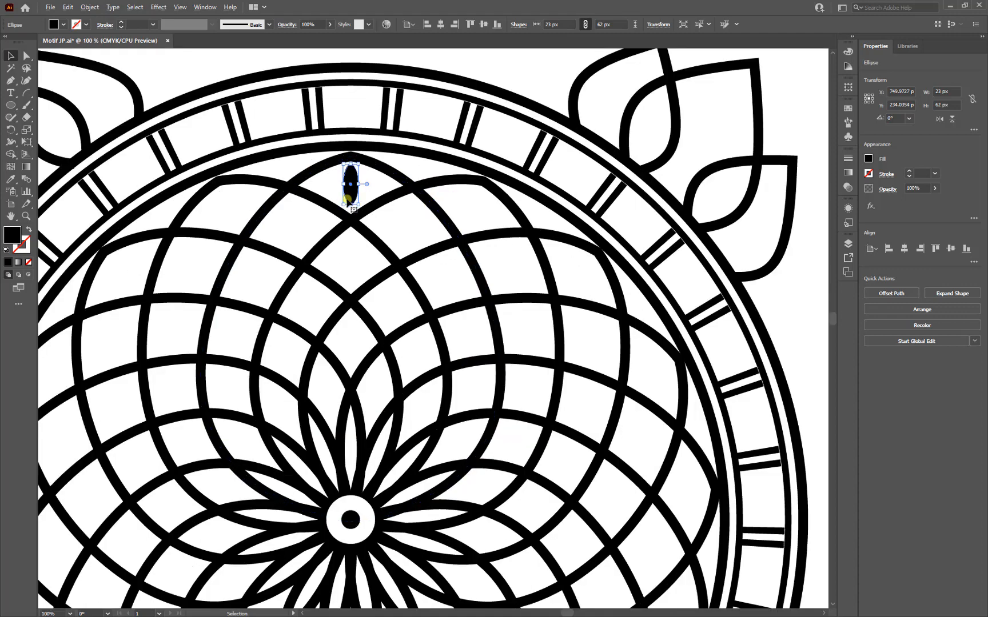
drag(353, 194, 352, 197)
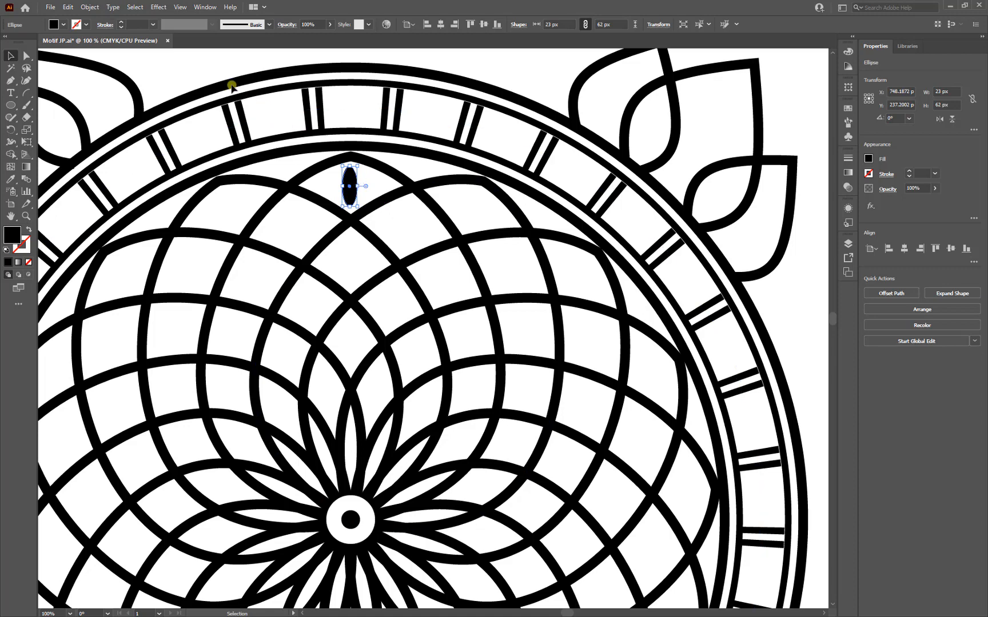
click(217, 66)
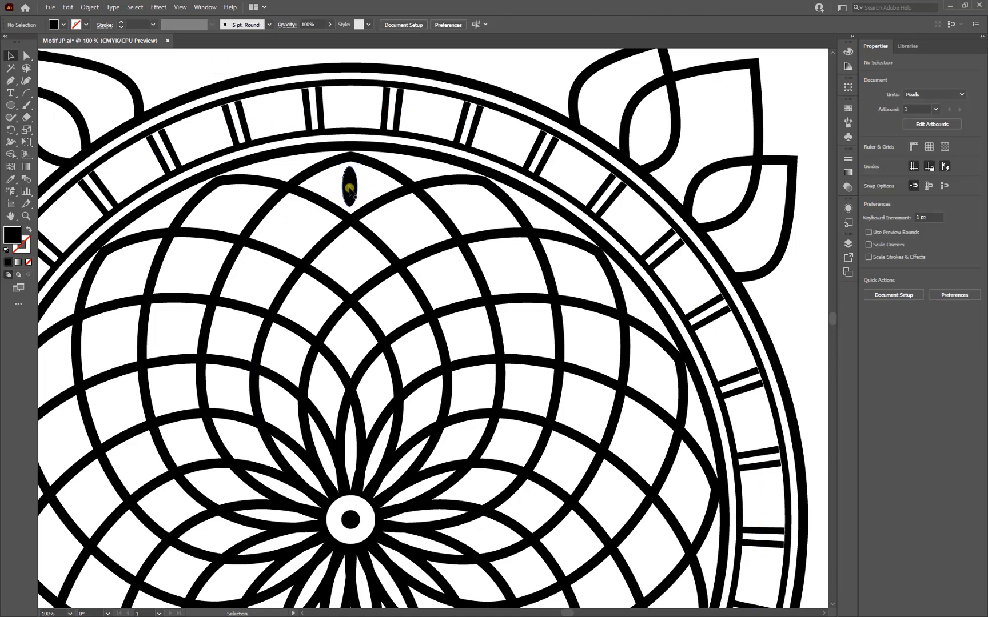
Create a 15 px by 15 px black circle beside the small ellipse in the topmost petal cell
scroll(350, 184, down, 2)
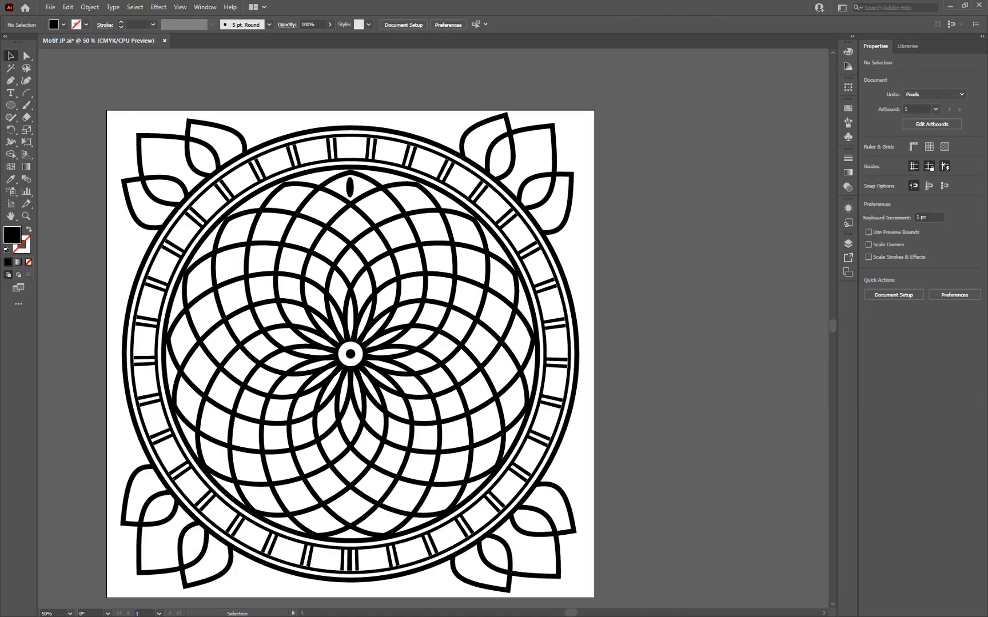
click(350, 186)
scroll(351, 186, up, 4)
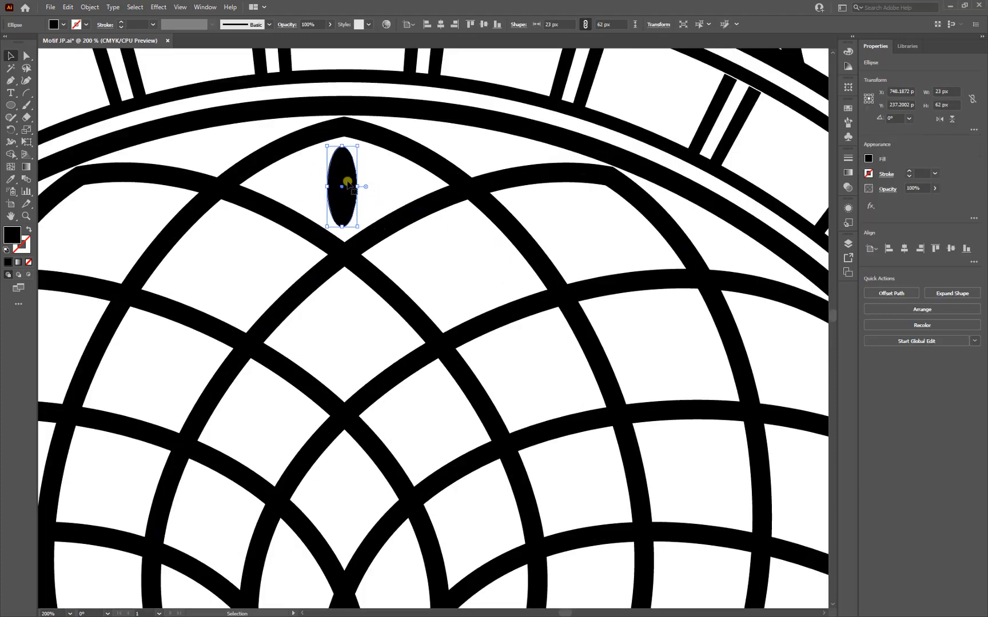
click(11, 107)
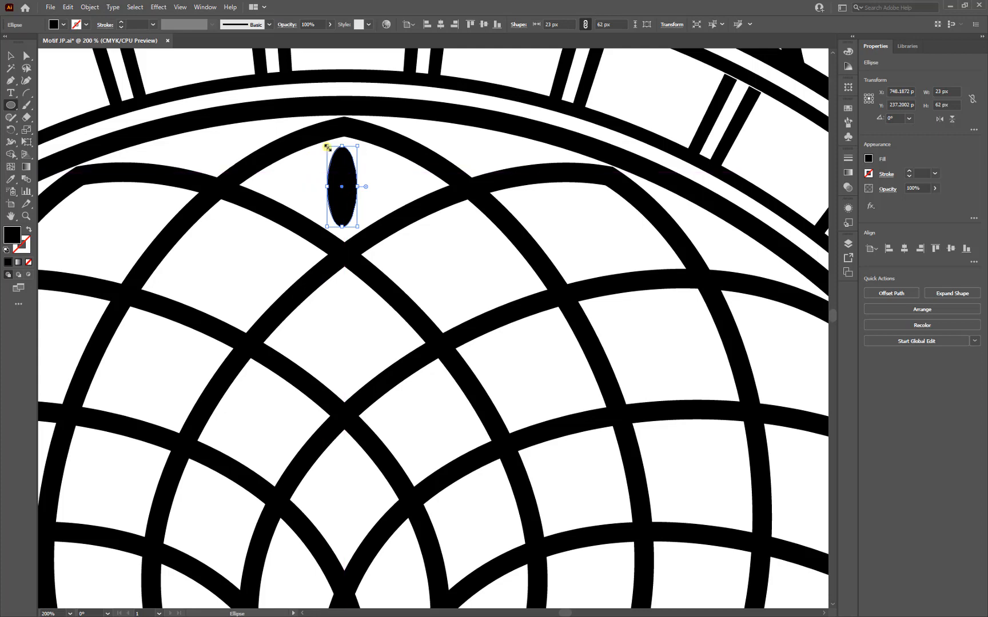
click(302, 179)
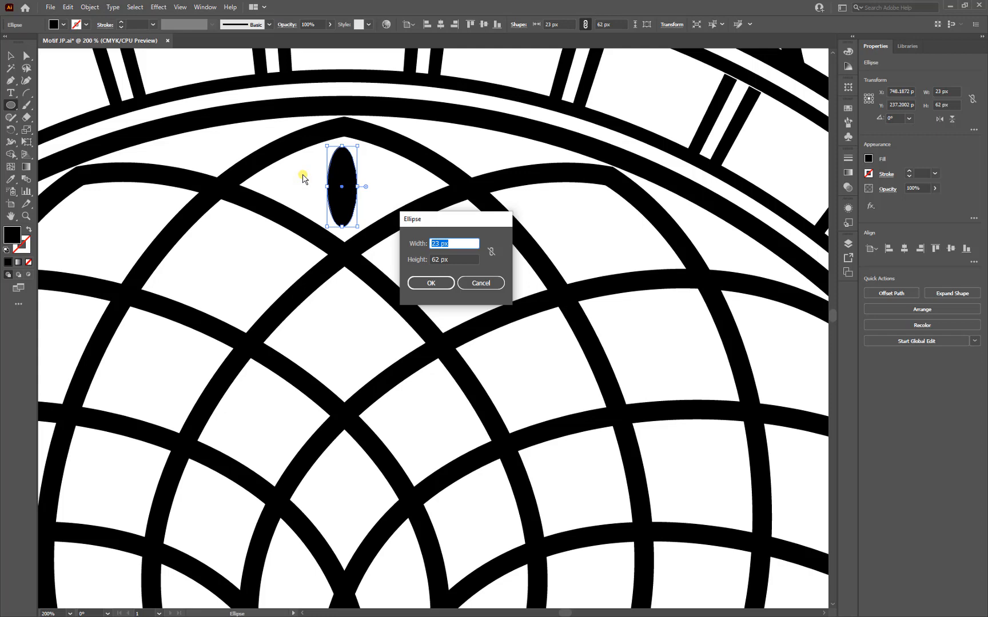
text(15)
key(Tab)
text(15)
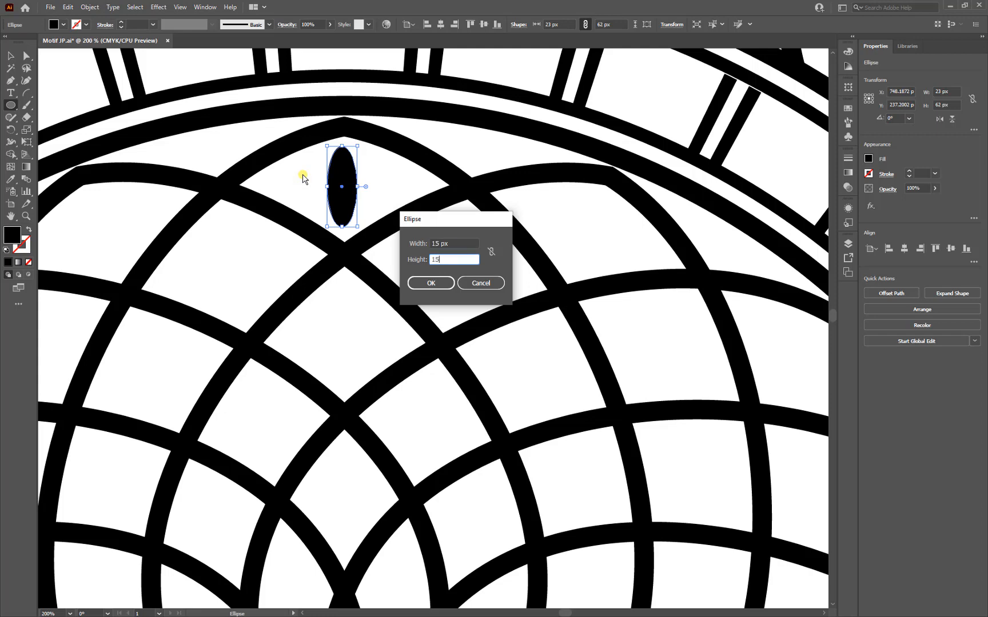
key(Return)
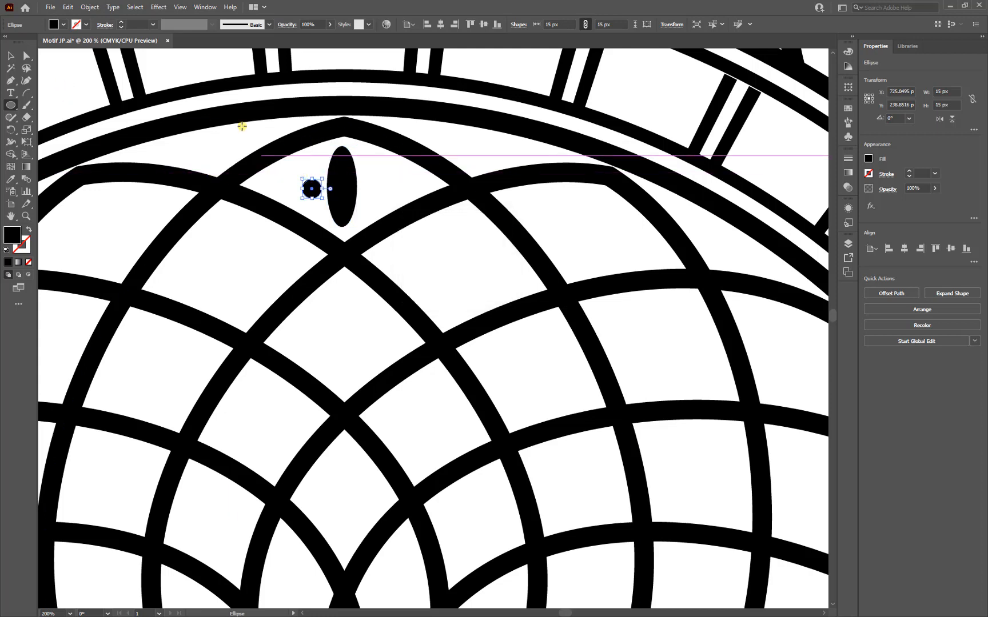
Move the circle to about X 722, Y 237 px, level with the ellipse, and place a copy on the ellipse's other side
click(10, 55)
drag(313, 189, 312, 190)
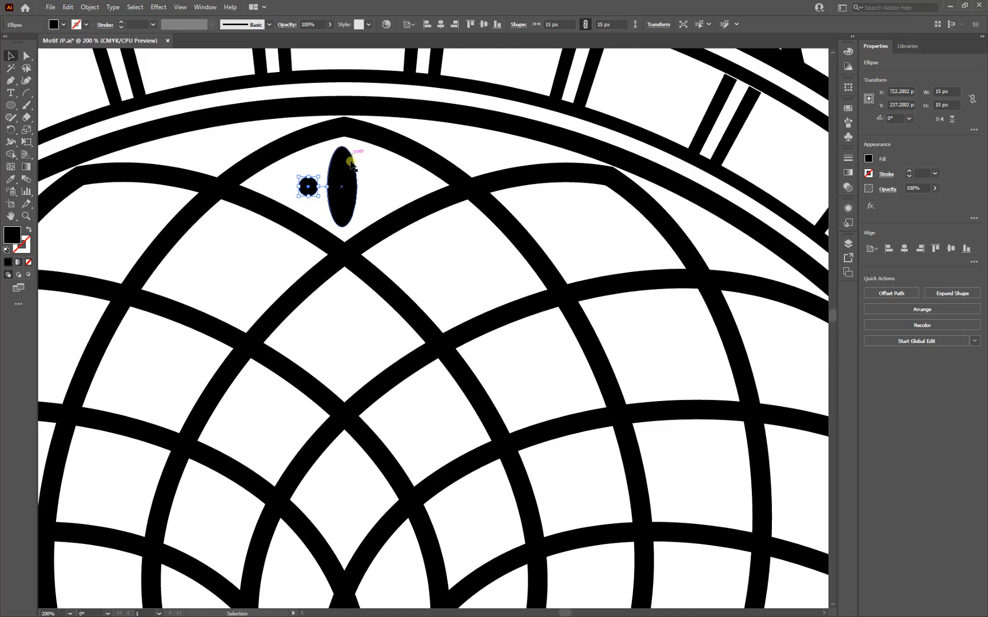
drag(313, 194, 380, 195)
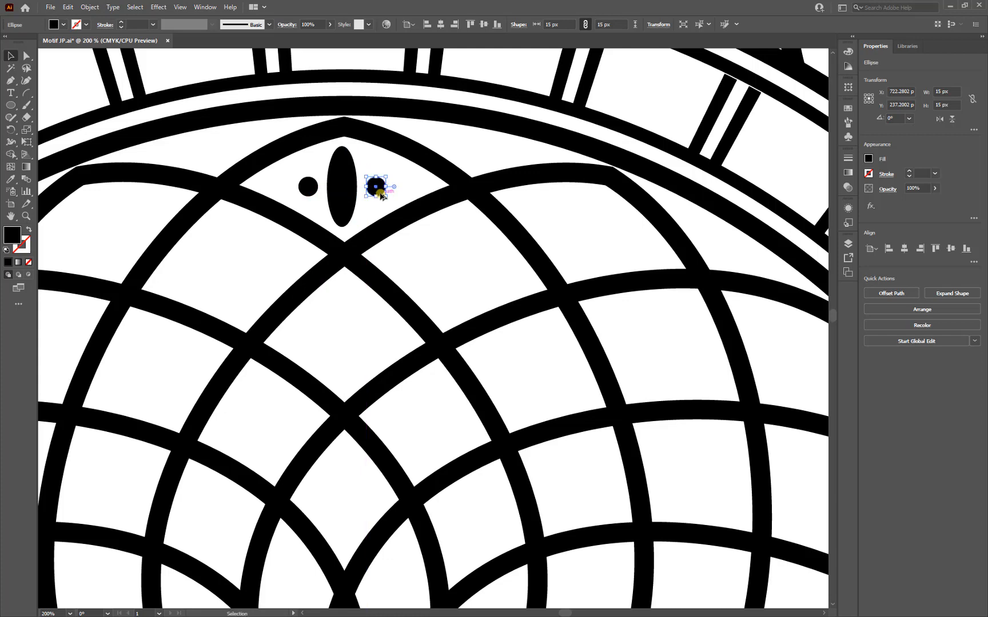
click(224, 142)
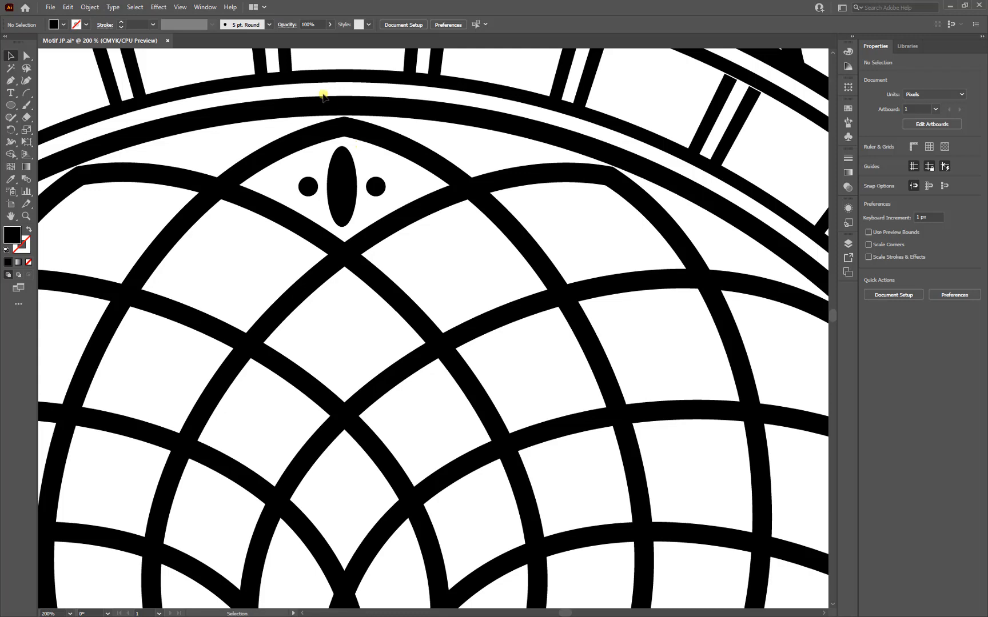
Convert the small ellipse's upper and lower anchor points to corners with the Anchor Point tool, giving it pointed tips
click(14, 86)
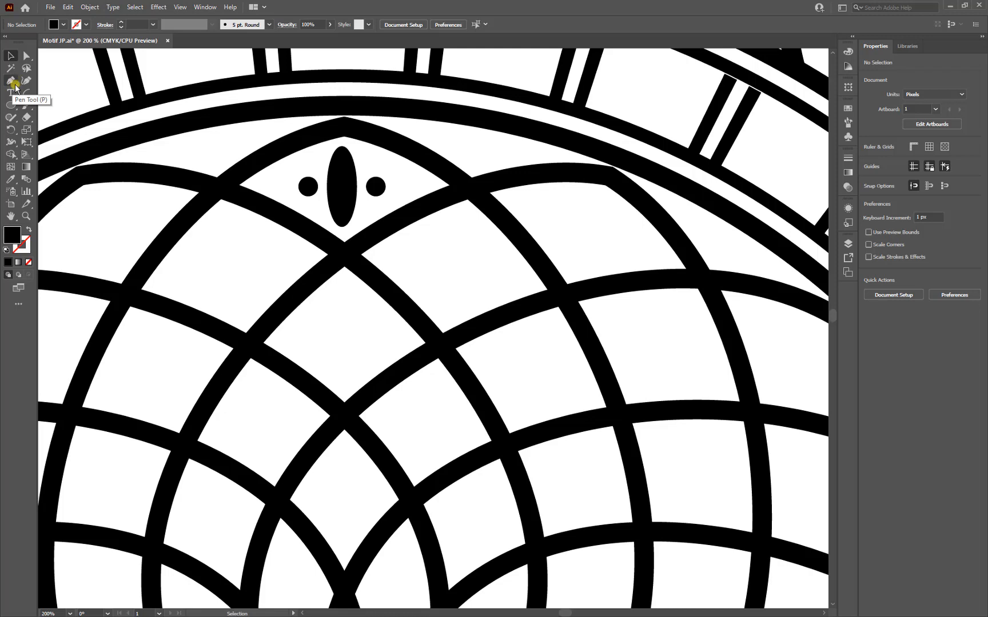
click(14, 85)
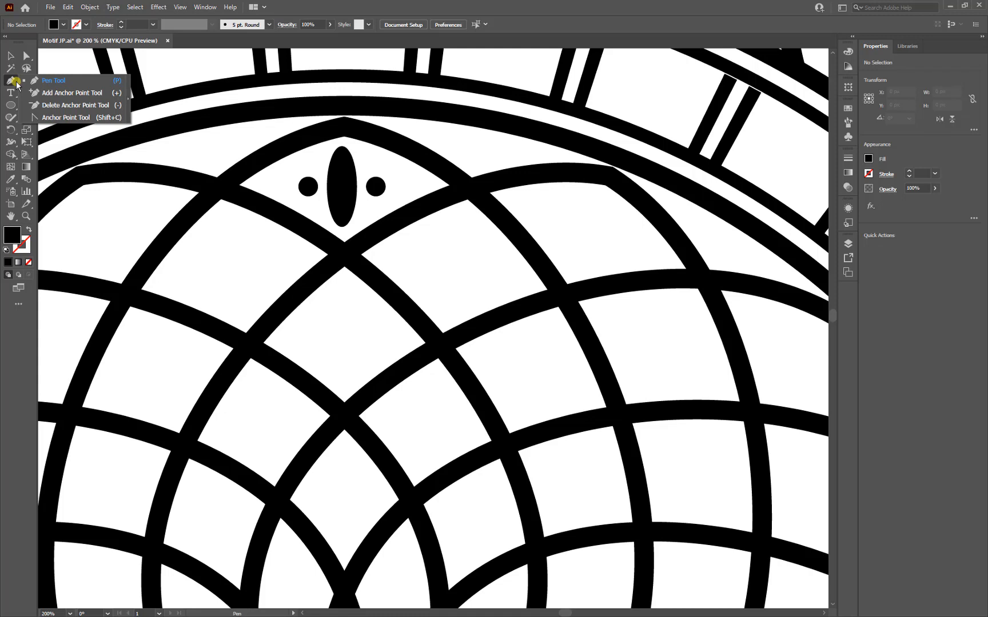
click(51, 118)
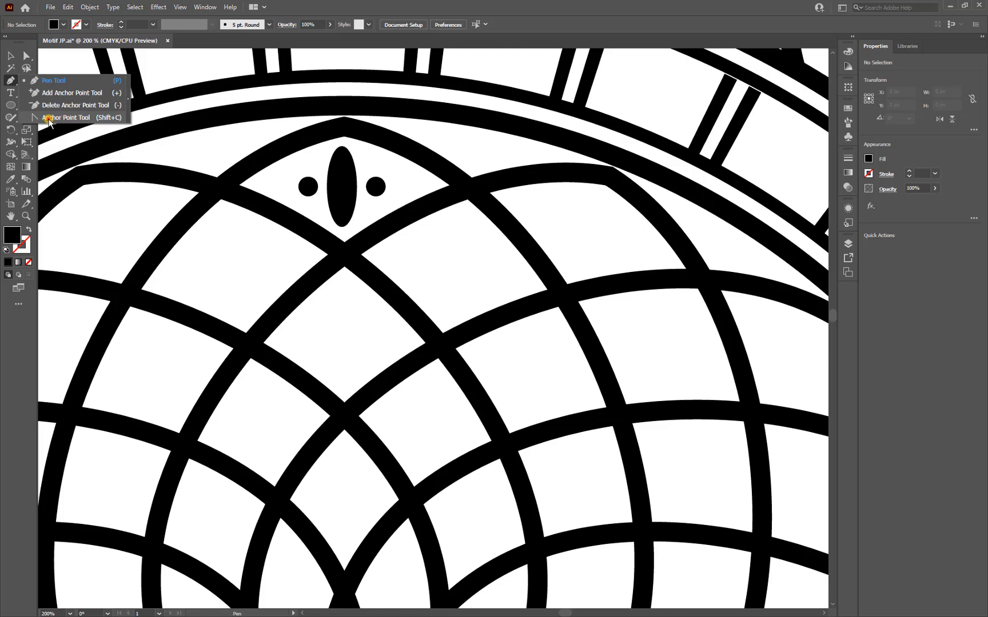
click(48, 119)
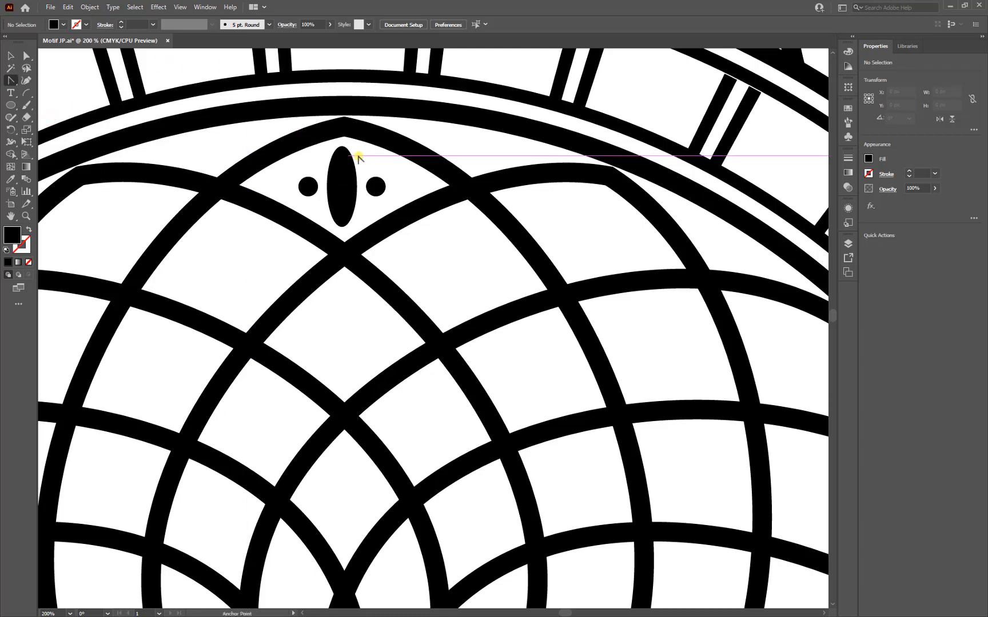
click(335, 151)
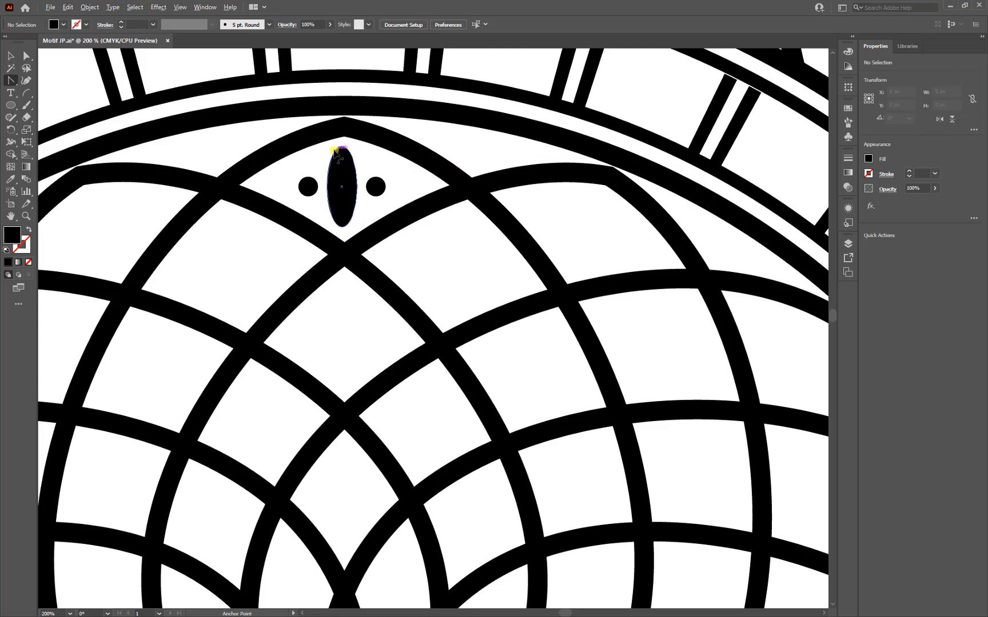
scroll(335, 151, up, 1)
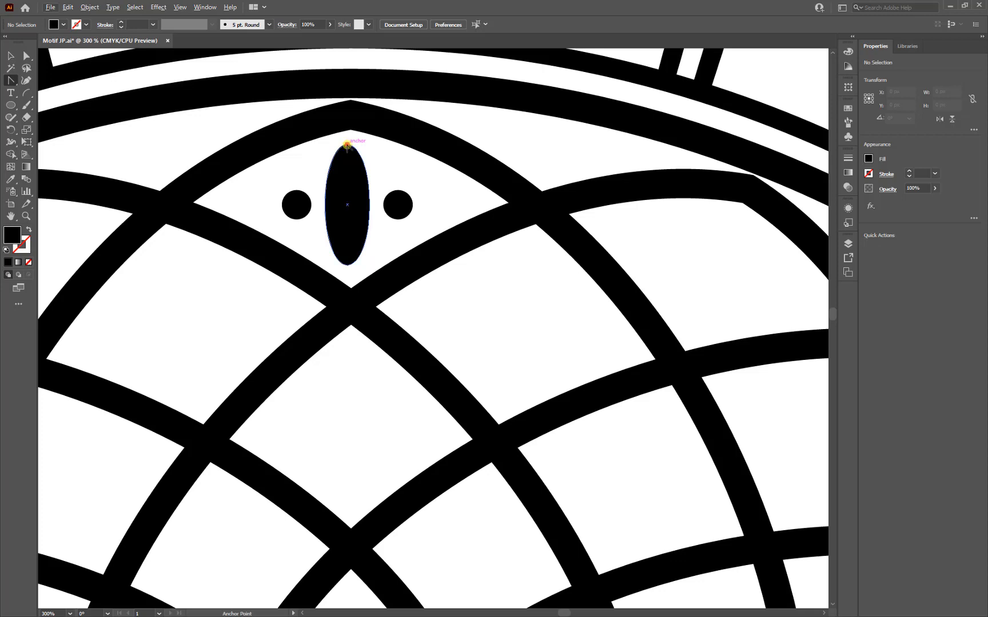
click(347, 145)
click(348, 263)
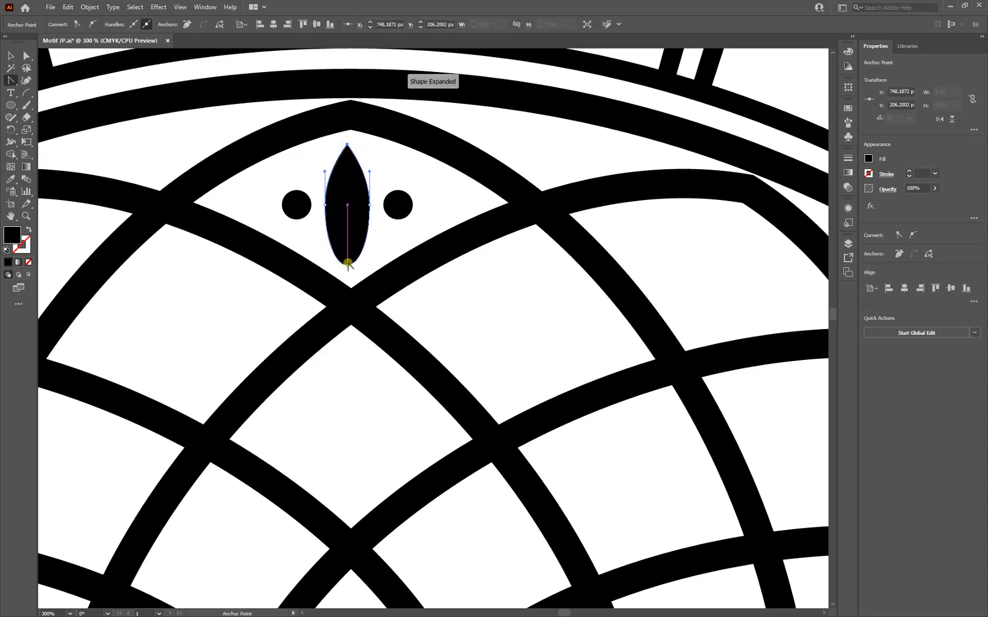
click(348, 264)
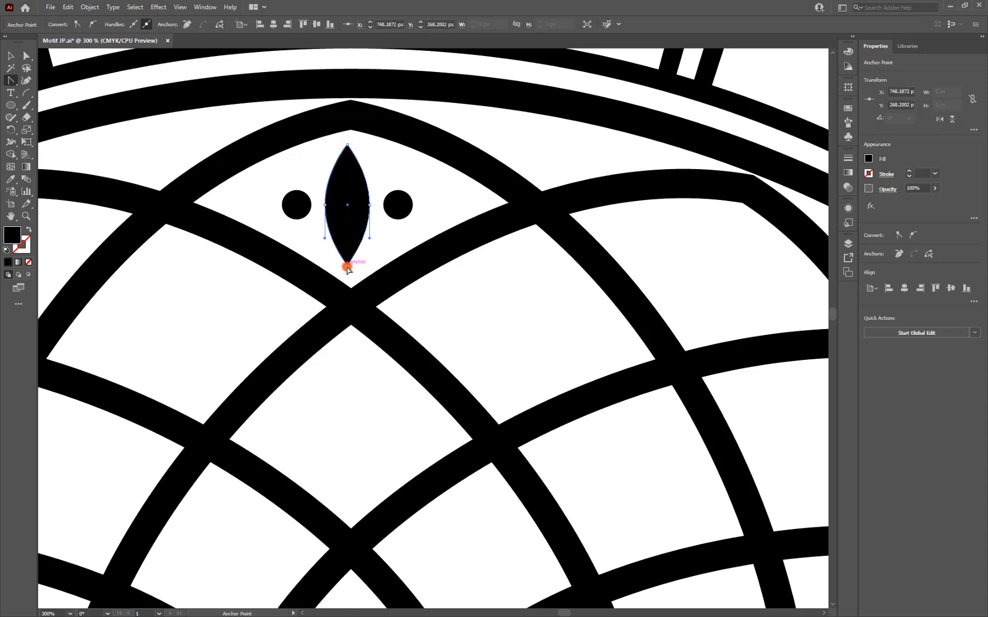
Group the pointed ellipse with the two circles beside it
click(13, 56)
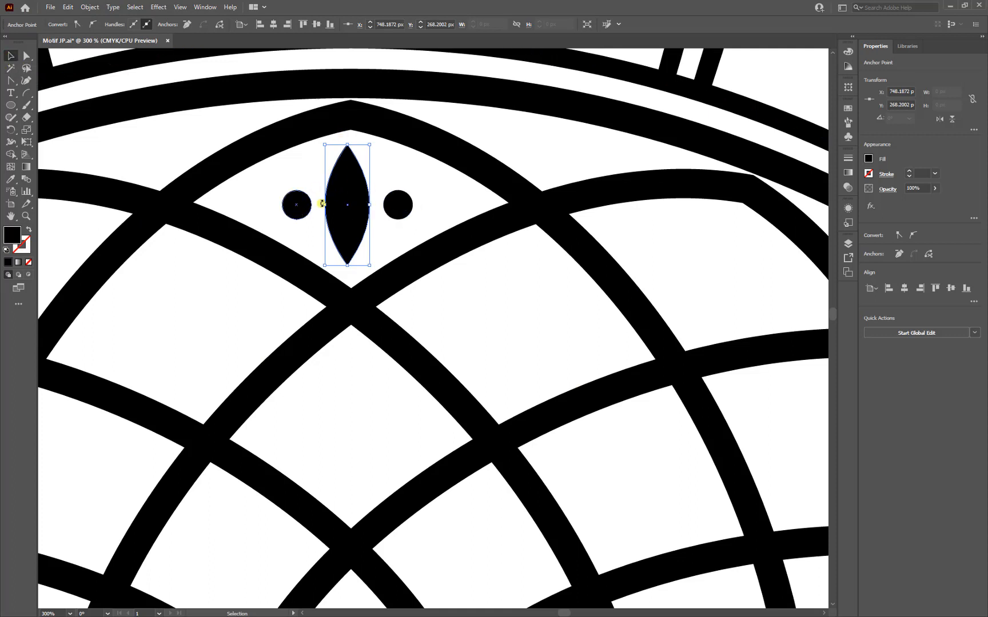
shift+click(391, 204)
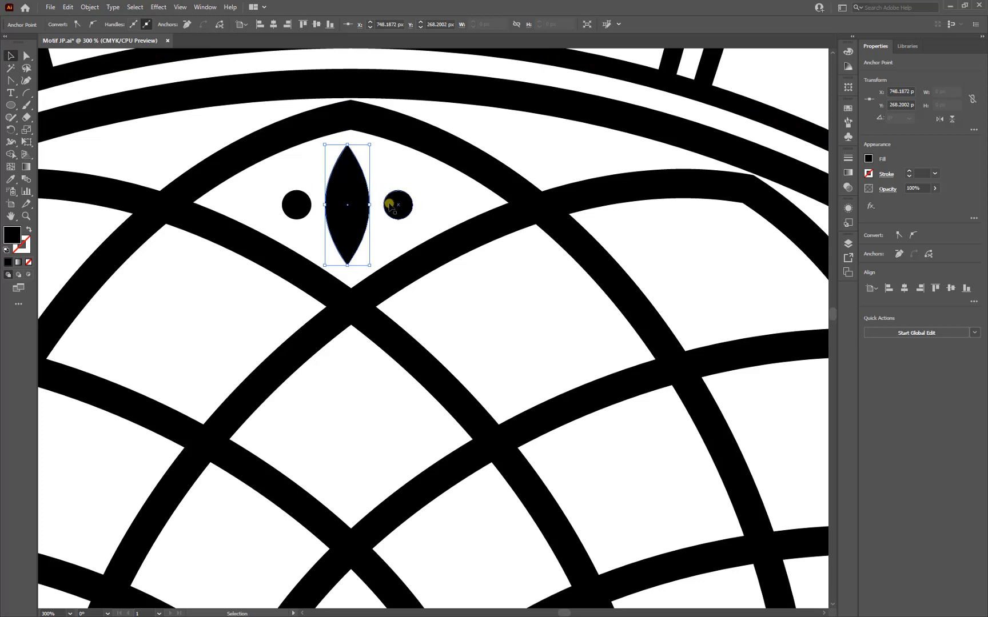
click(296, 206)
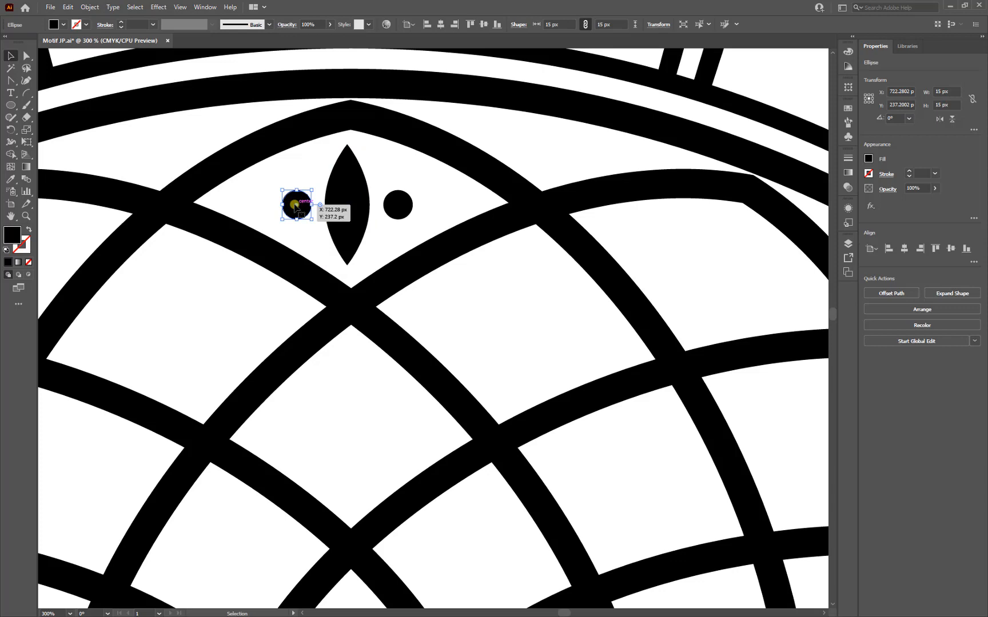
shift+click(348, 194)
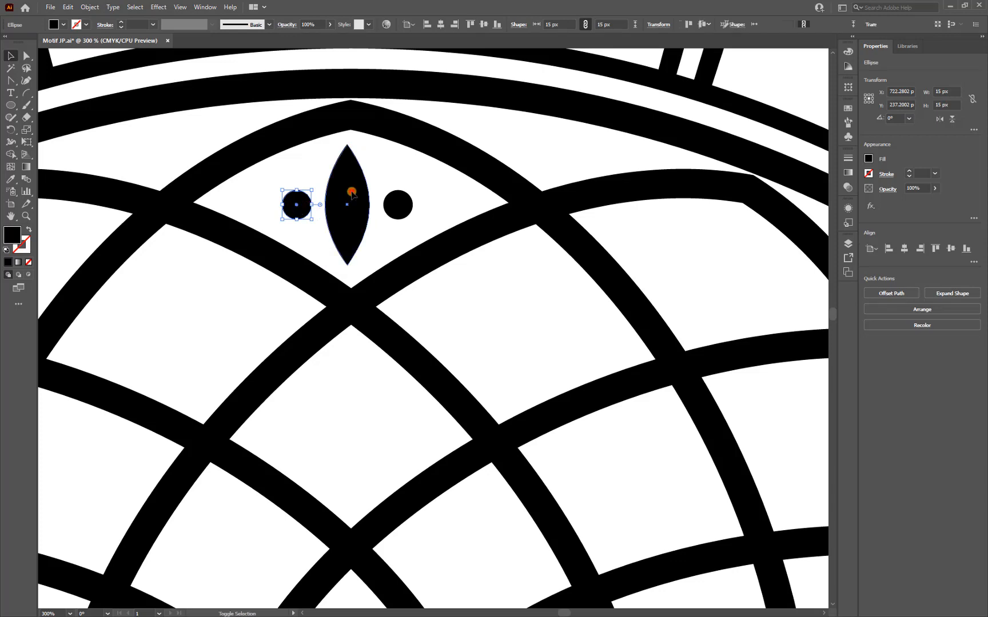
shift+click(399, 204)
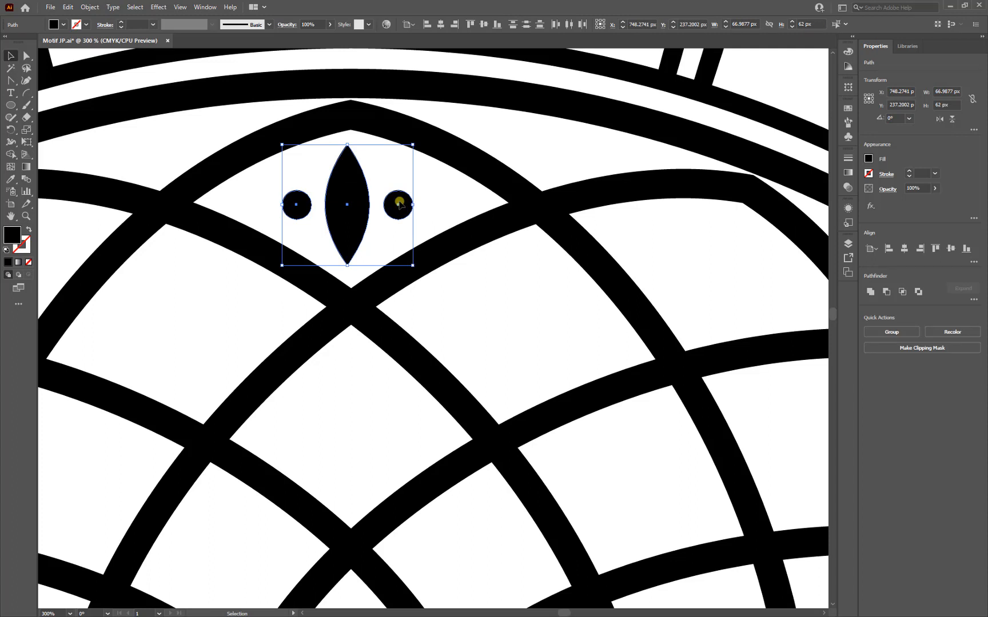
key(ctrl+g)
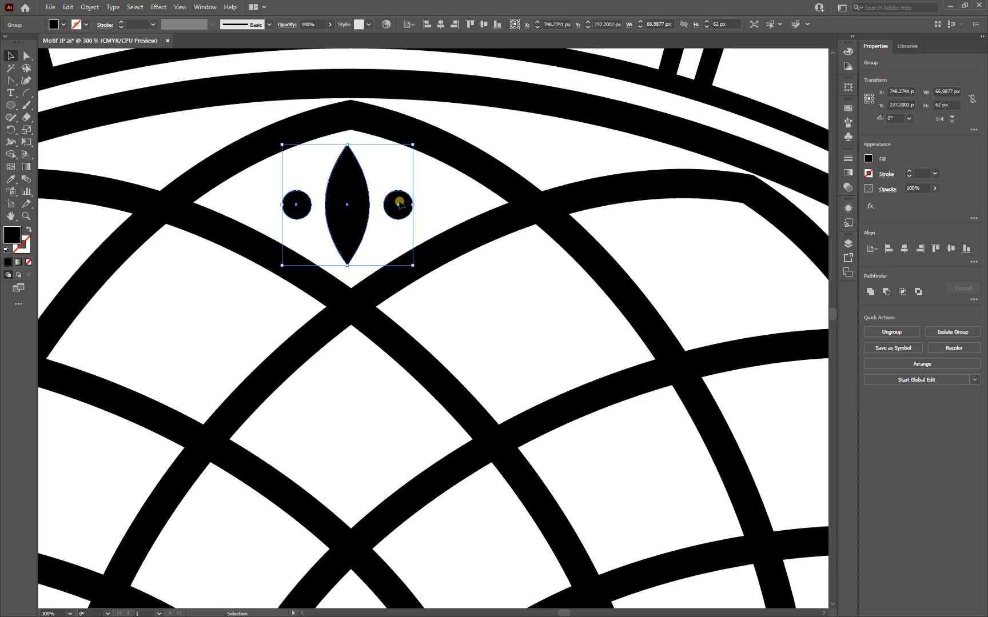
Copy the group into the second petal cell below, scale it to about 58 by 50 px and centre it at about X 748, Y 350 px
scroll(408, 205, down, 3)
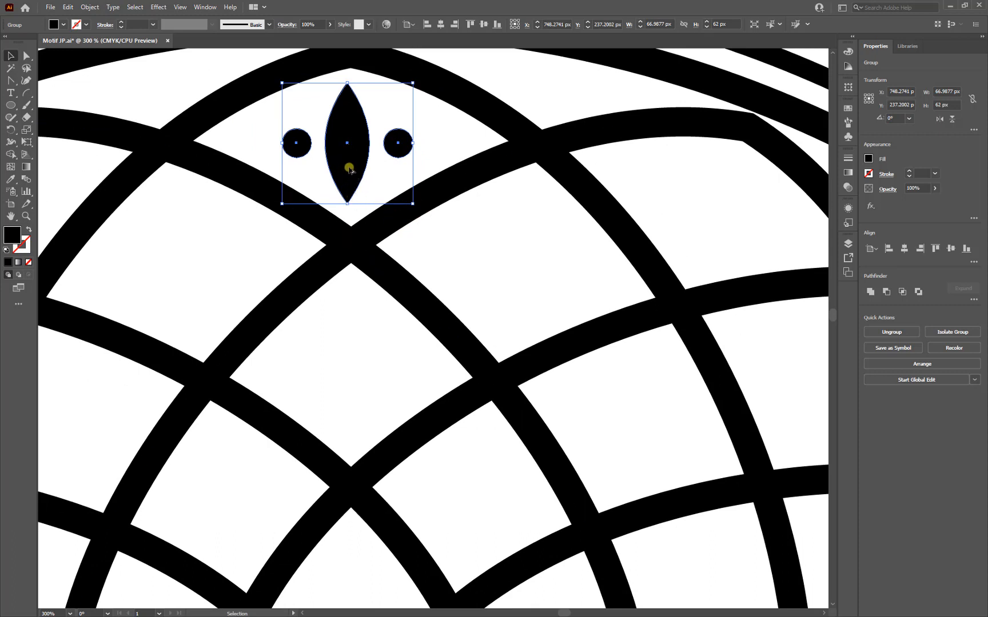
drag(349, 167, 352, 384)
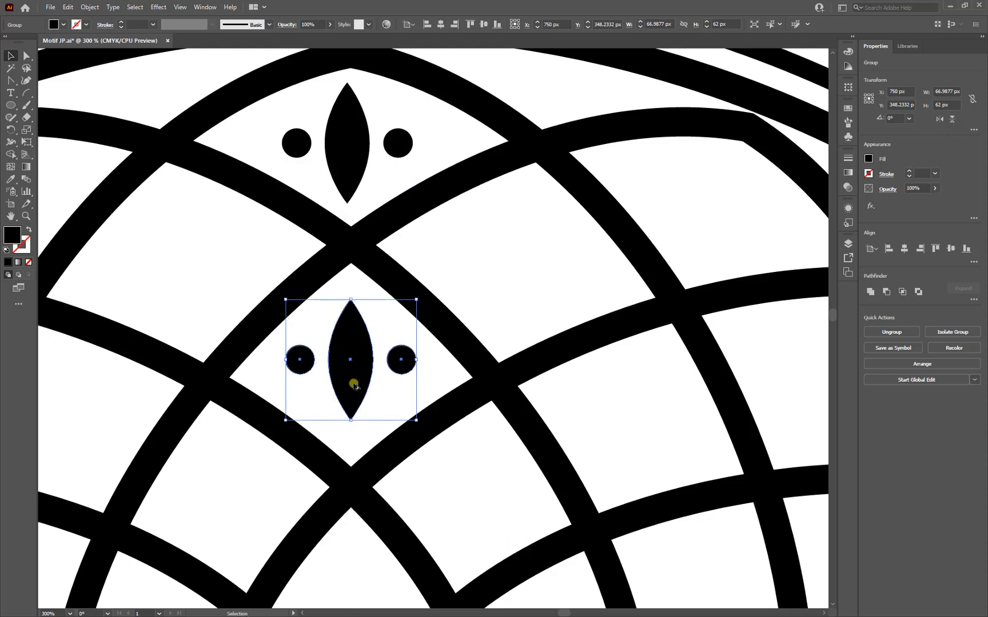
drag(417, 301, 398, 322)
drag(347, 364, 353, 355)
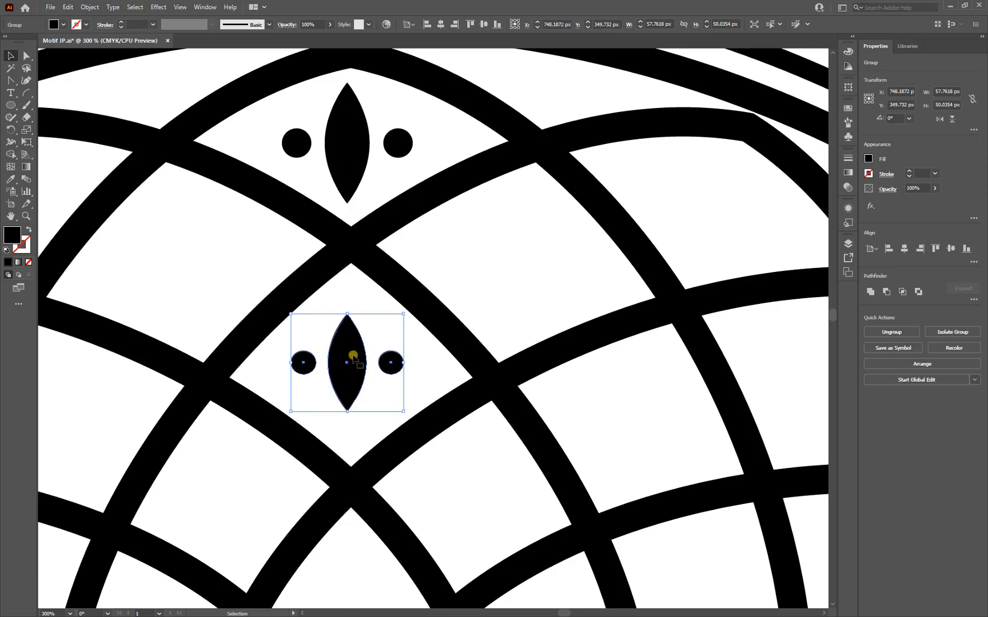
Copy the second group into the third petal cell, scale it to about 51 by 41 px at about X 748, Y 475 px, and deselect
scroll(350, 342, down, 5)
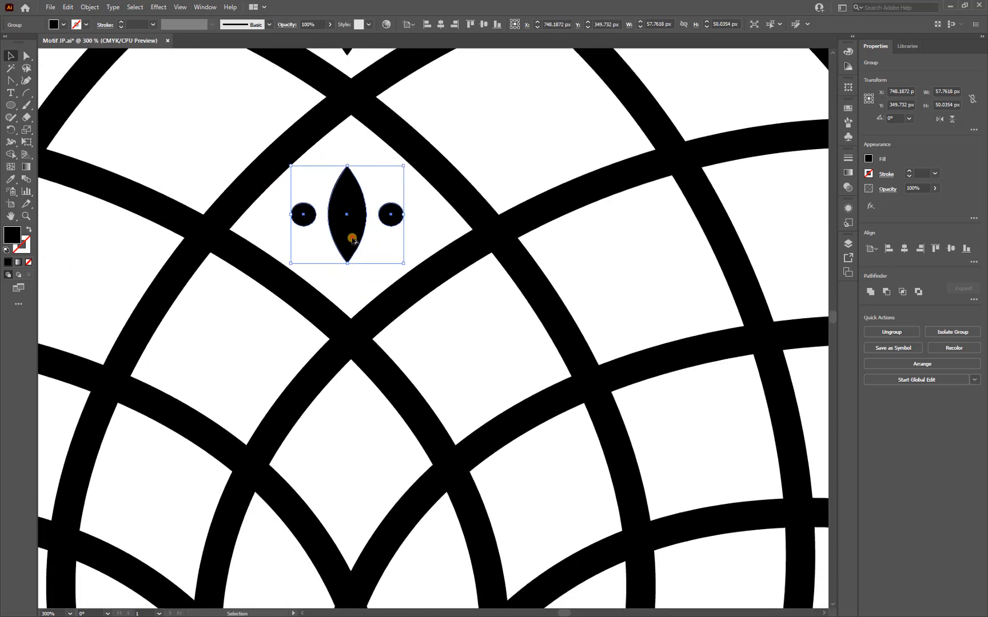
drag(353, 263, 353, 481)
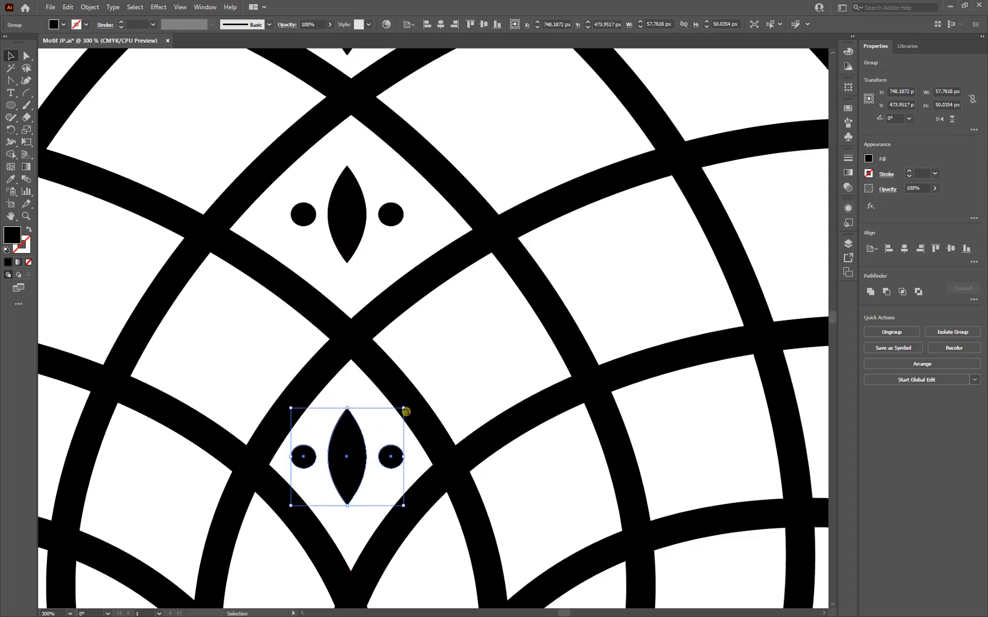
drag(404, 407, 391, 426)
drag(344, 453, 350, 447)
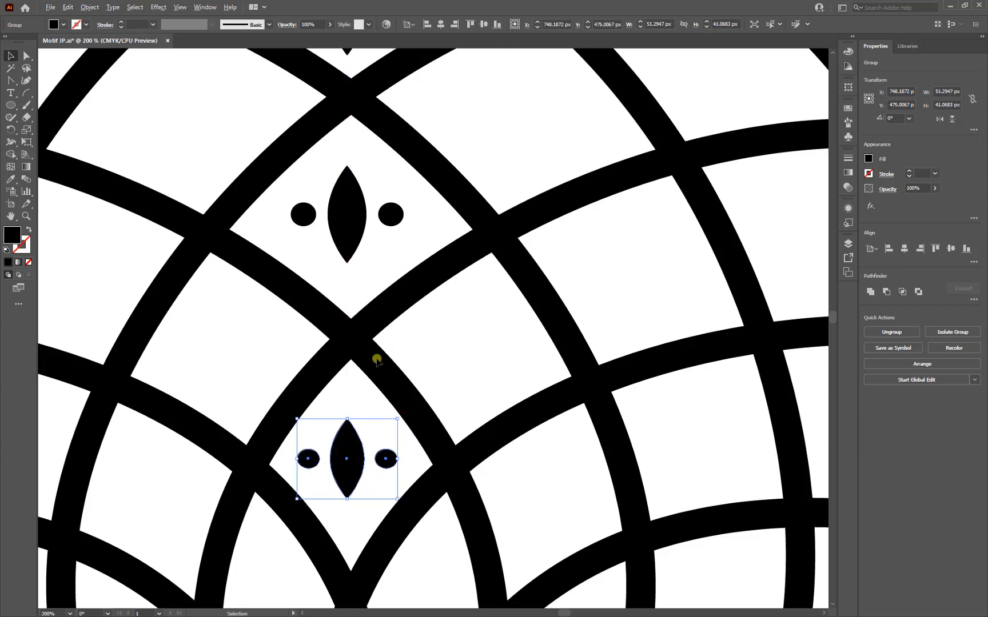
scroll(377, 359, down, 2)
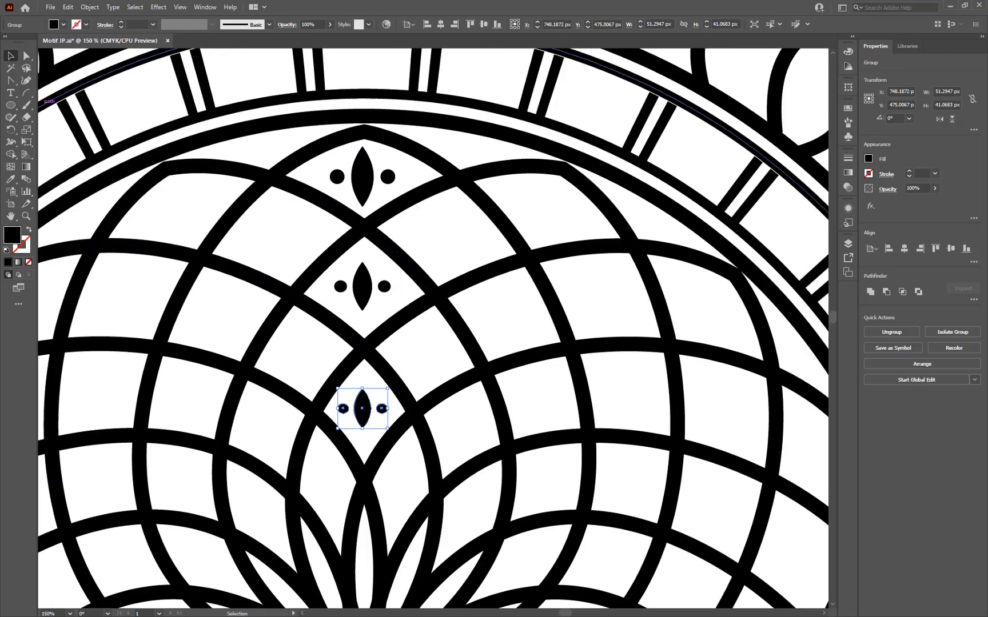
key(ctrl+shift+a)
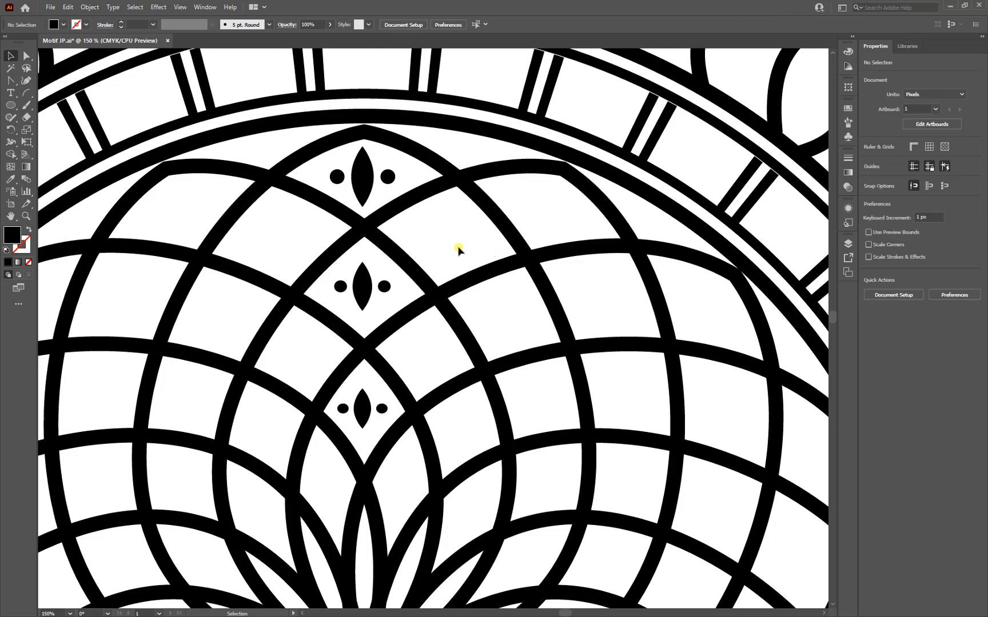
Group the three stacked ellipse-and-dots ornaments together
click(369, 191)
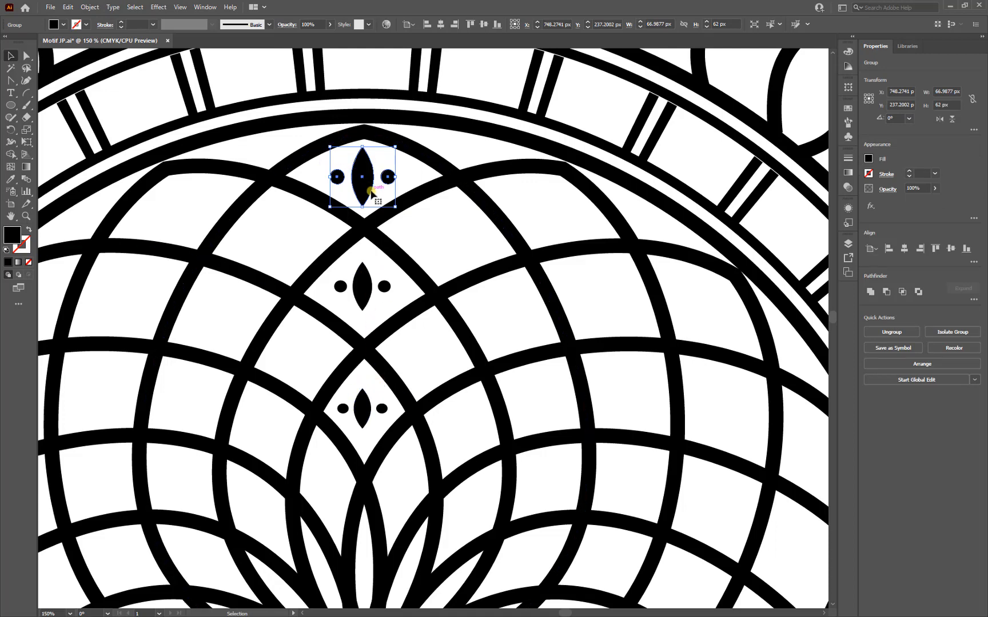
shift+click(361, 286)
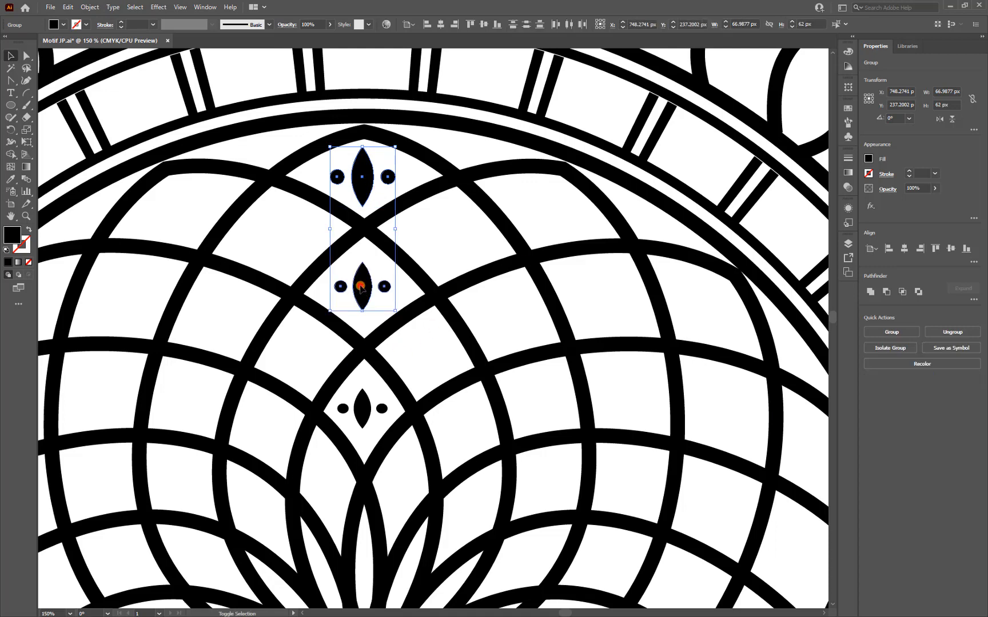
shift+click(360, 406)
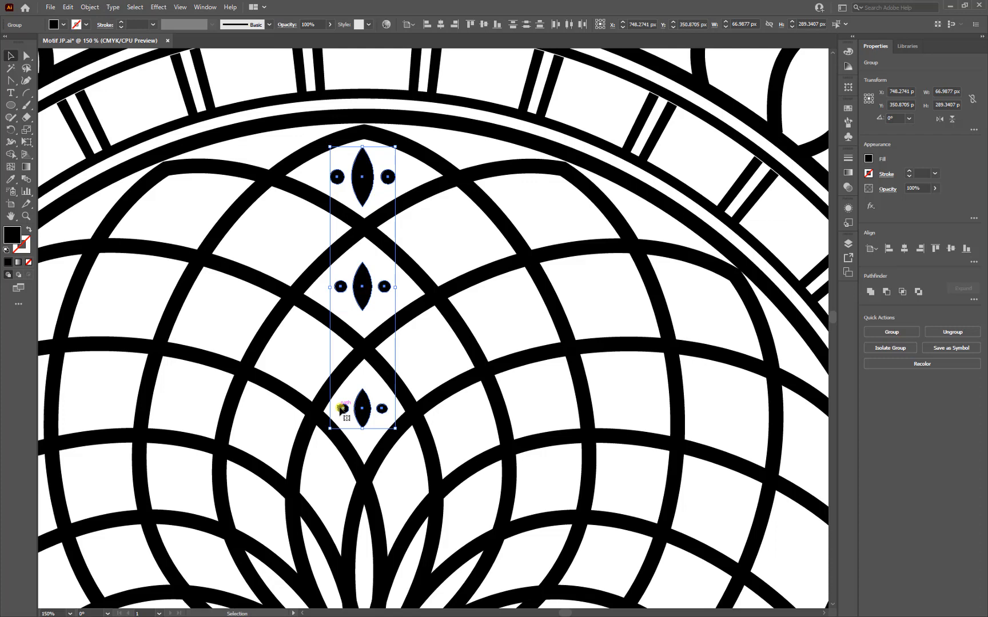
key(ctrl+g)
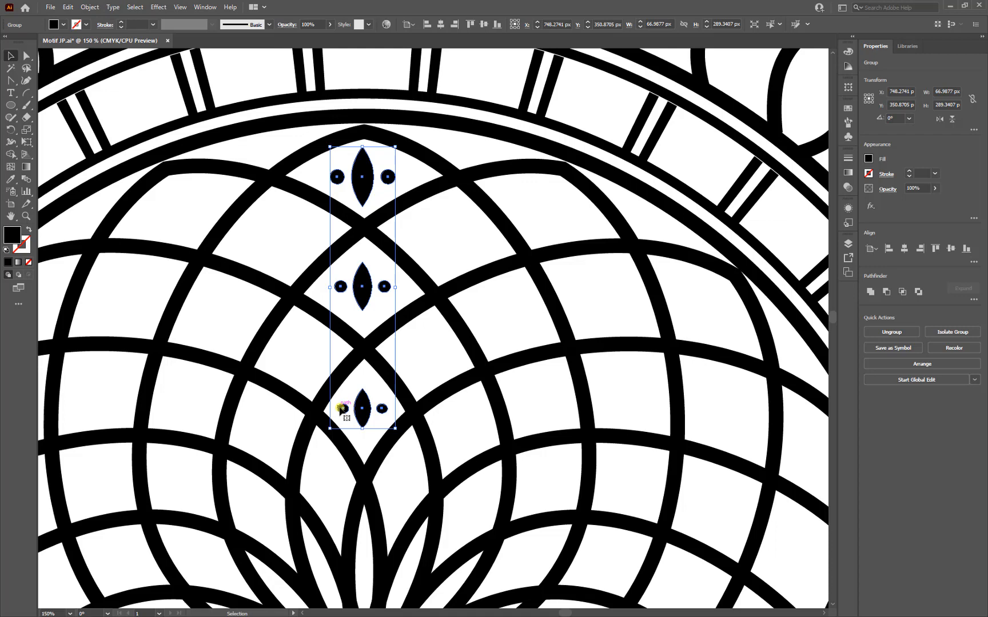
Rotate a copy of the grouped three-ornament column by -21.18° around the centre of the motif
scroll(403, 250, down, 2)
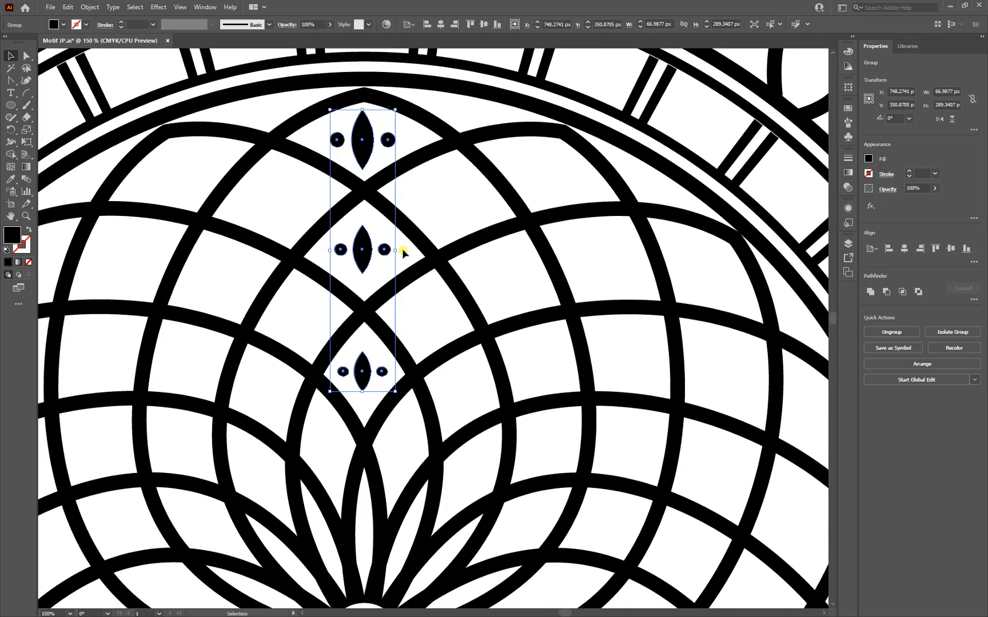
scroll(403, 250, down, 1)
scroll(418, 227, down, 1)
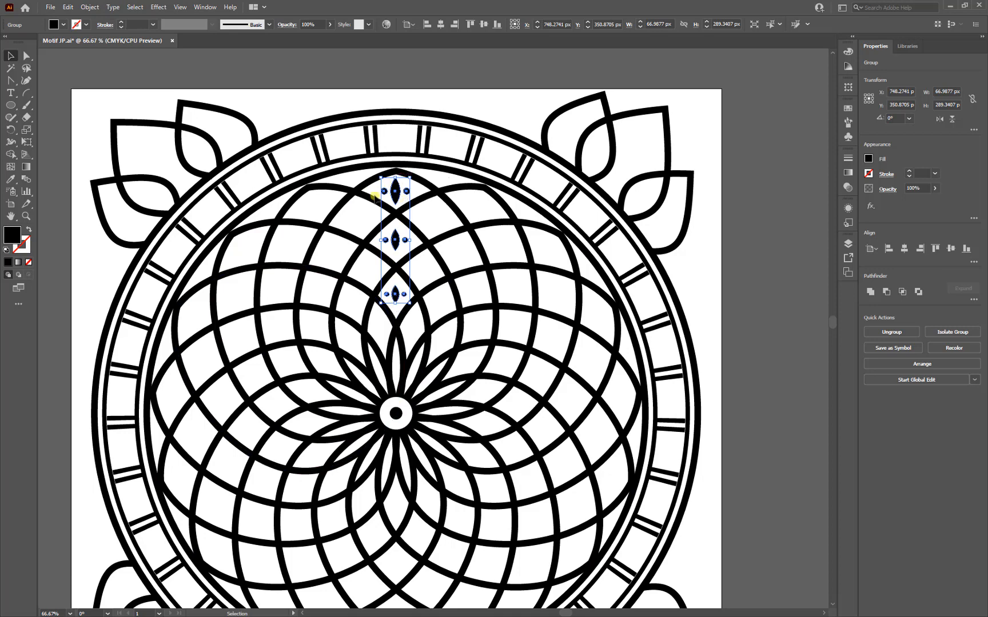
click(12, 131)
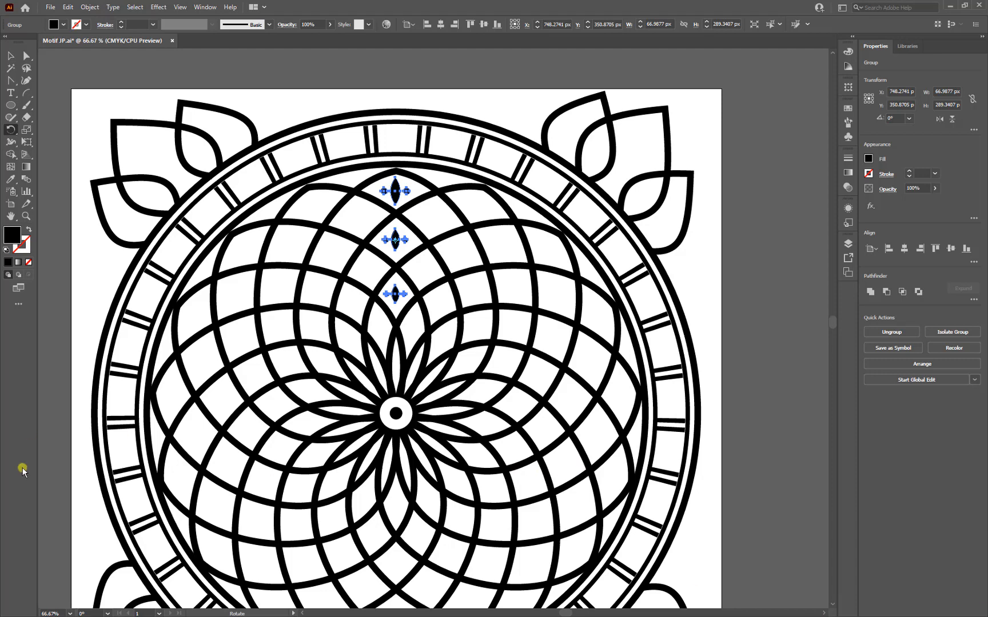
scroll(400, 410, up, 3)
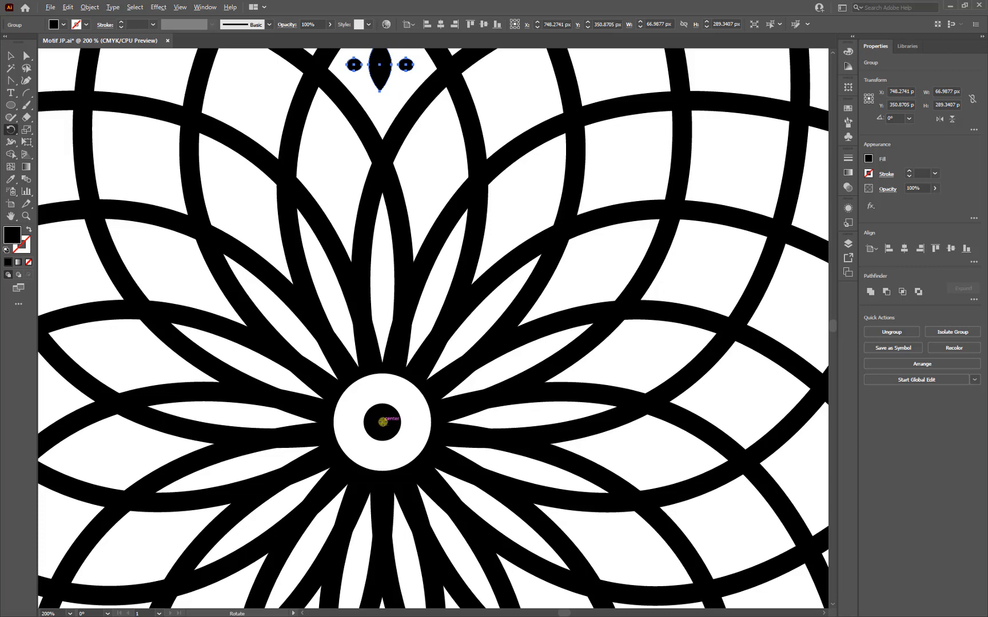
alt+click(383, 421)
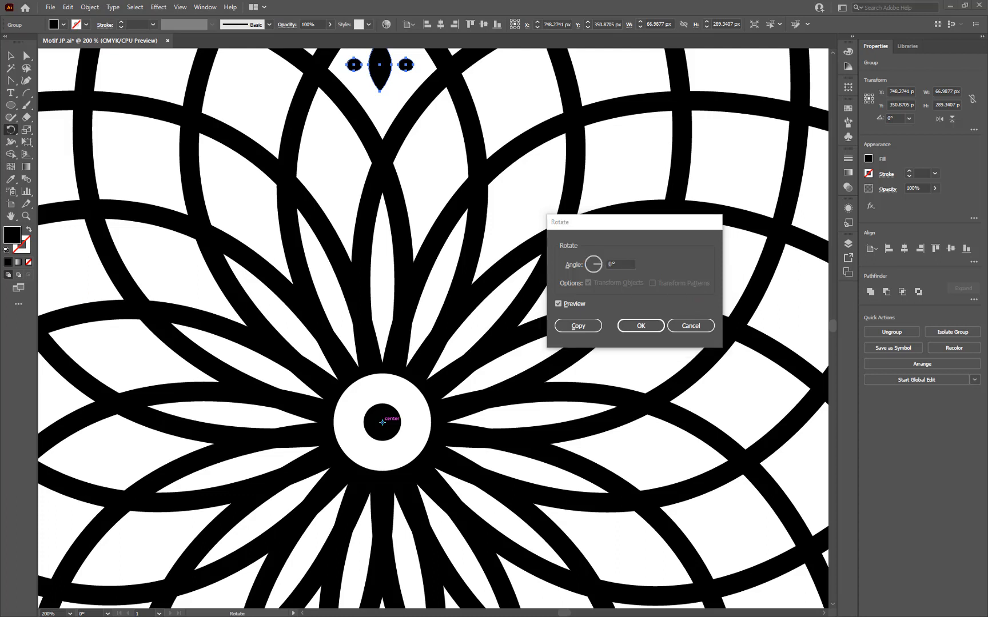
click(623, 262)
click(618, 263)
click(624, 265)
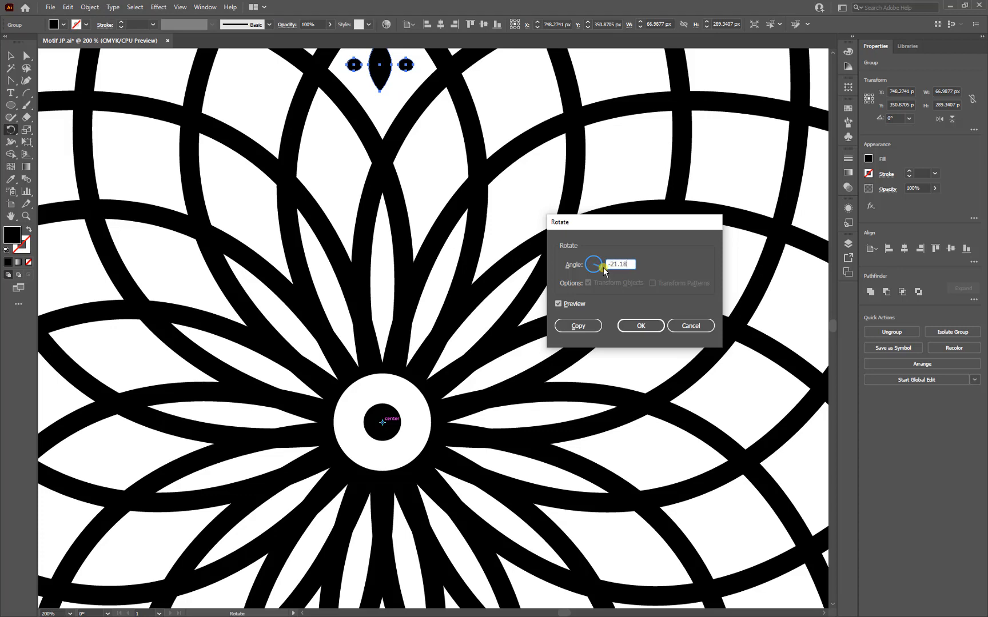
click(593, 326)
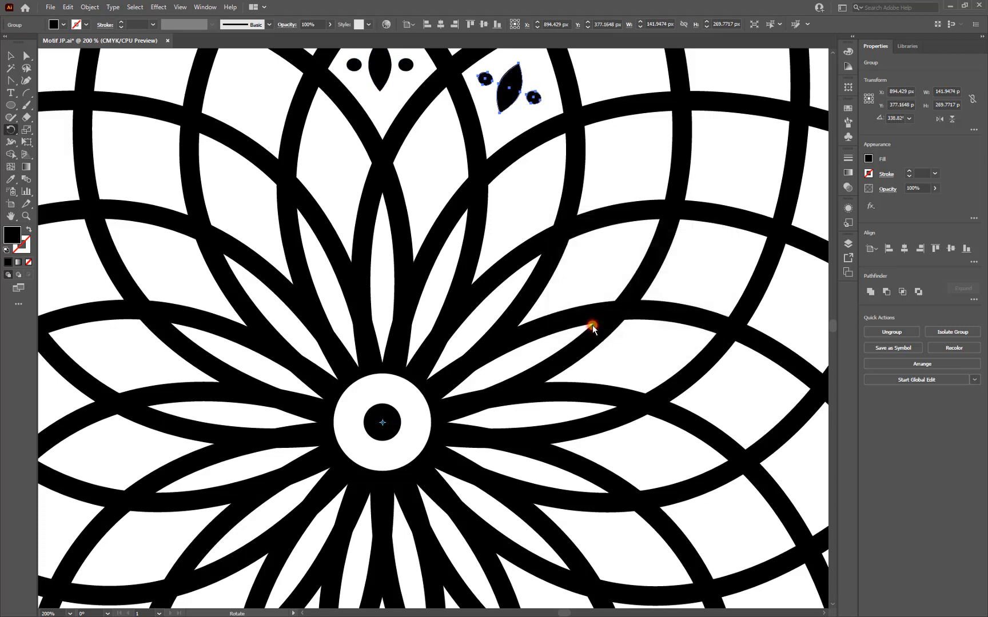
Repeat the rotated copy of the ornament column around the whole motif until every petal has one, and deselect
scroll(553, 283, up, 3)
scroll(552, 284, up, 3)
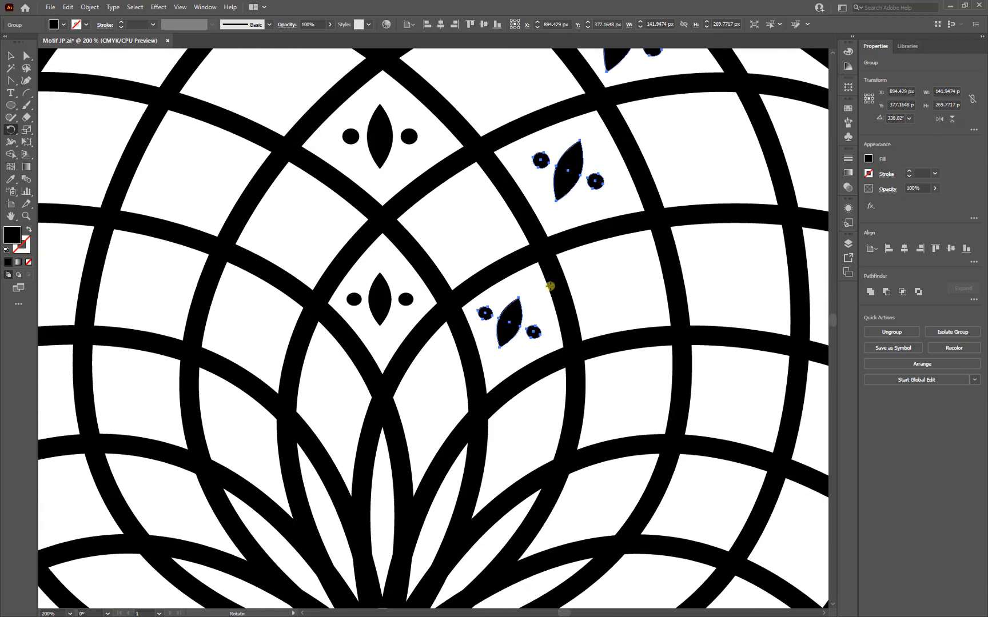
scroll(509, 311, up, 2)
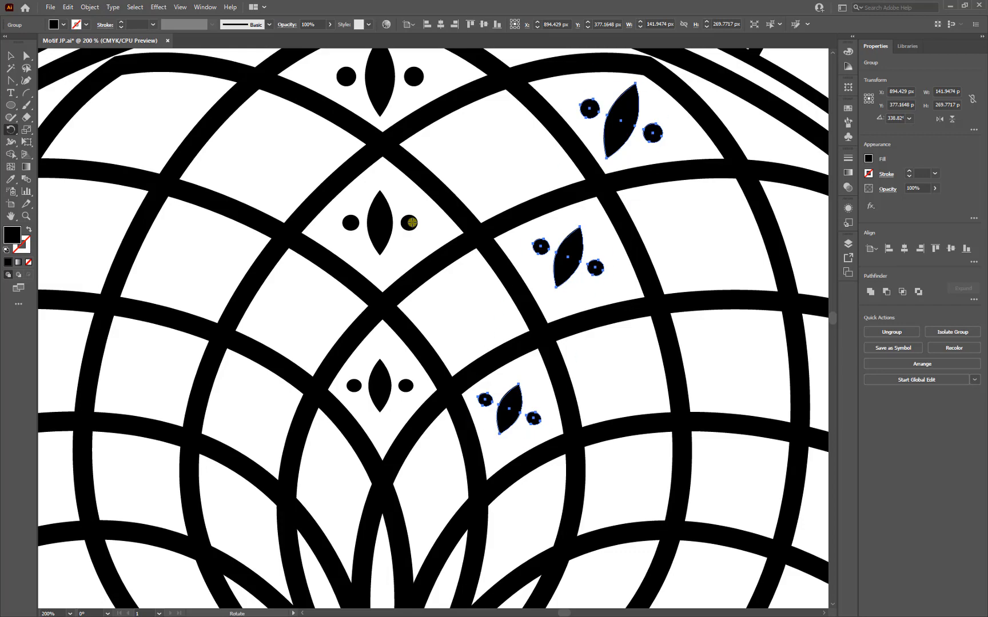
key(ctrl+d)
key(ctrl+d)
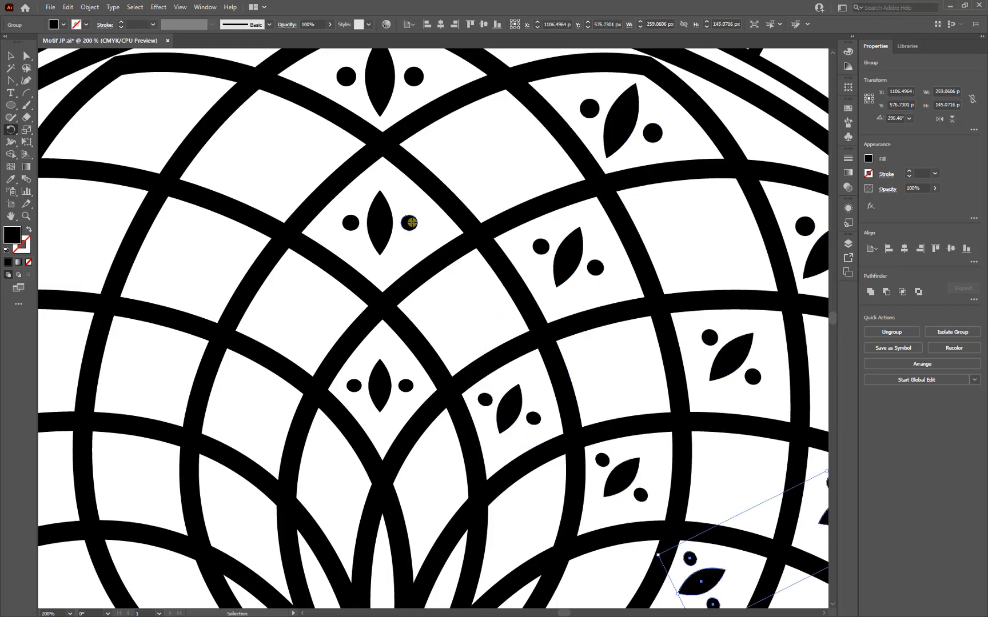
alt+scroll(409, 222, down, 3)
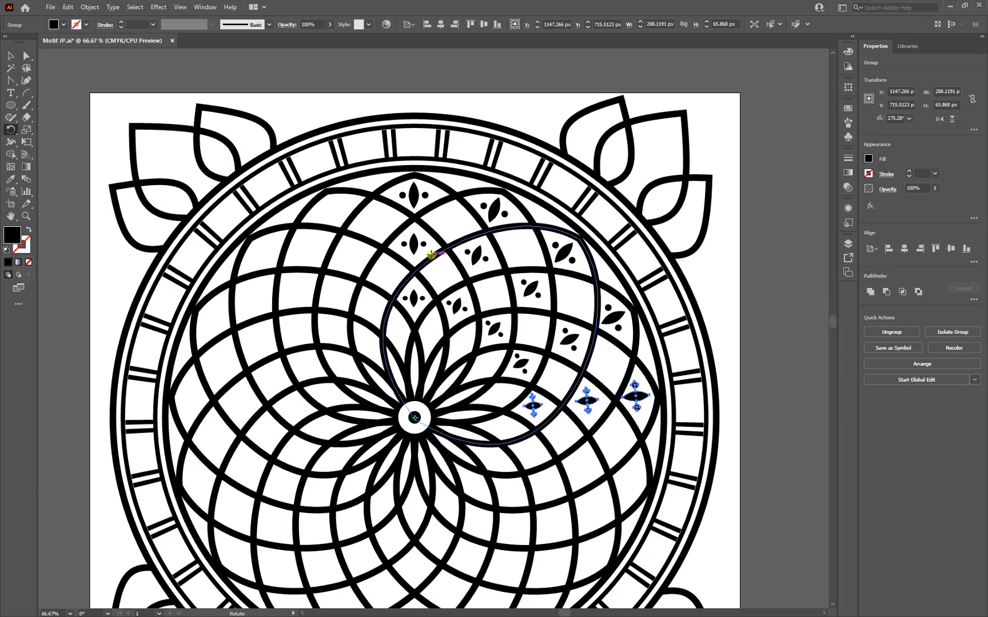
key(ctrl+d)
key(ctrl+d)
key(ctrl+d)
key(ctrl+d)
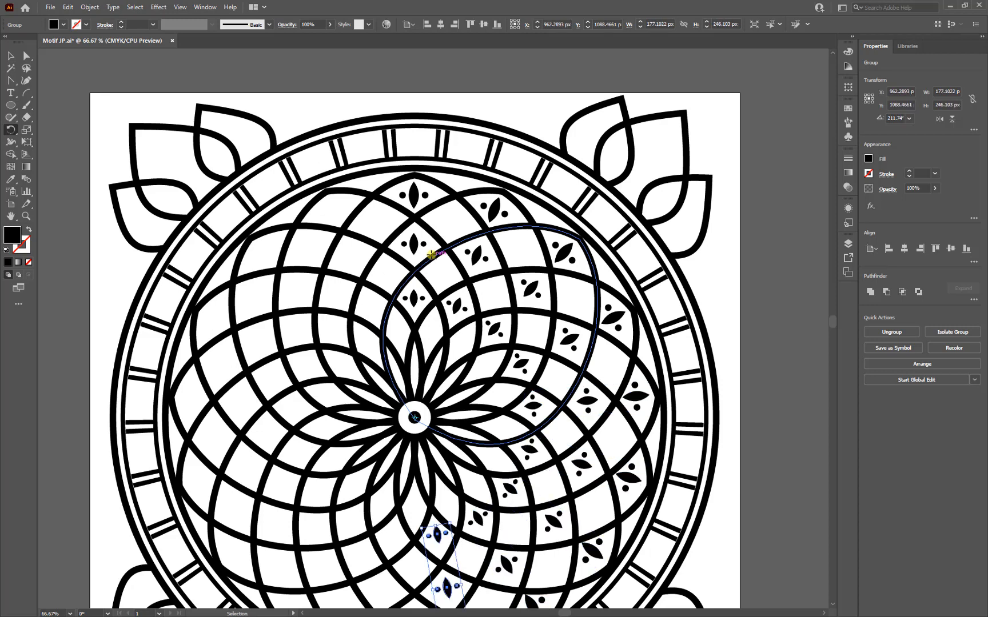
key(ctrl+d)
key(ctrl+d)
key(ctrl+d)
key(ctrl+d)
key(ctrl+d)
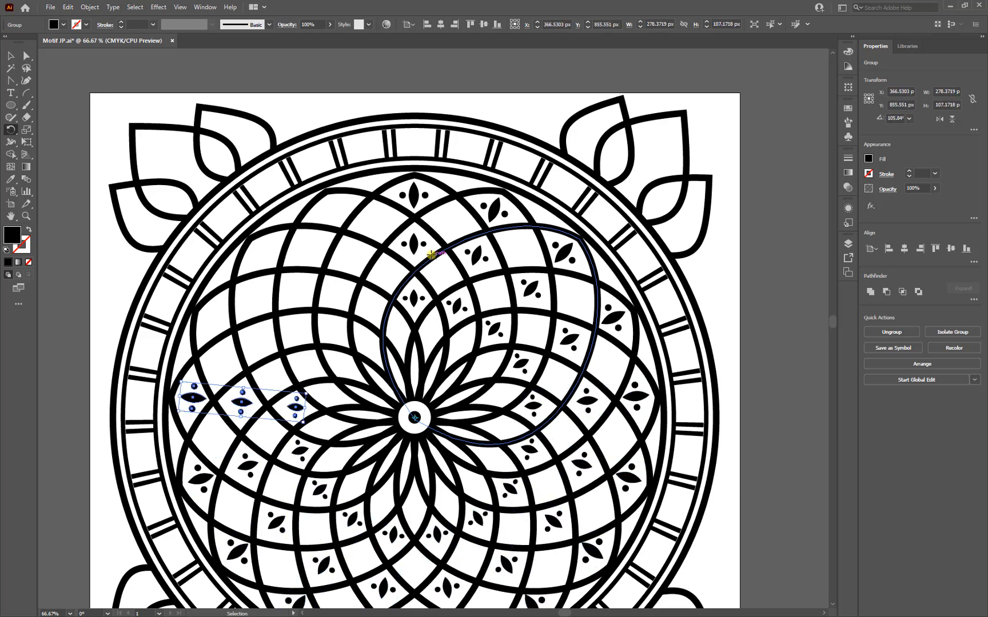
key(ctrl+d)
key(ctrl+d)
key(ctrl+d)
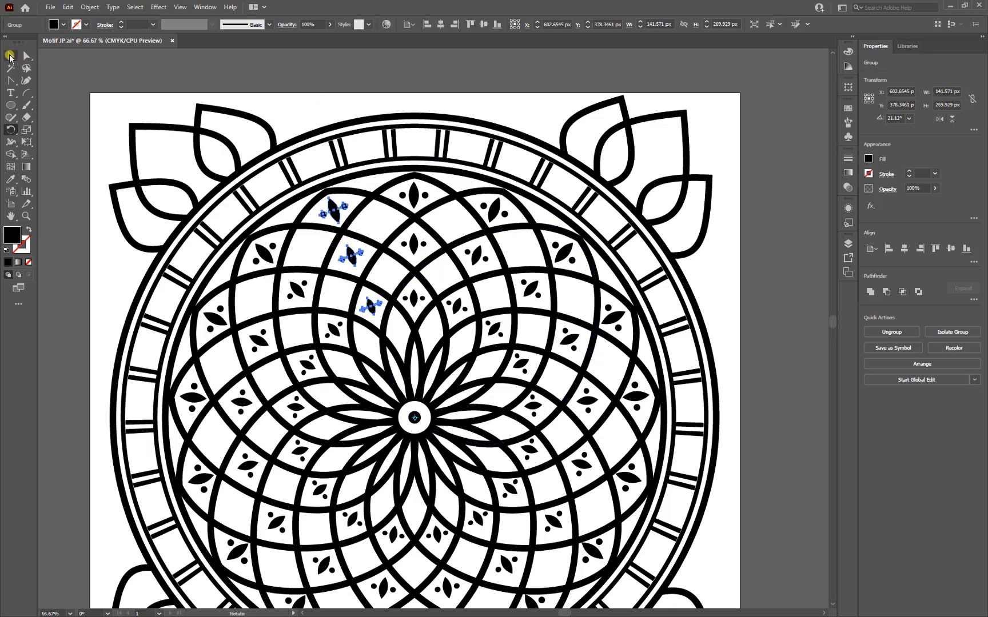
click(10, 55)
click(311, 116)
scroll(364, 139, down, 2)
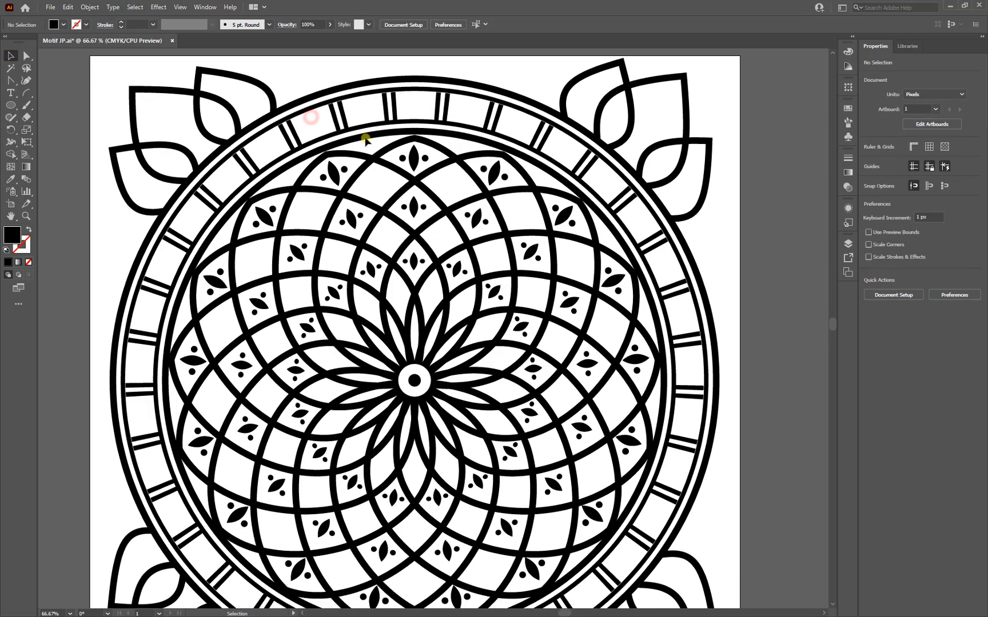